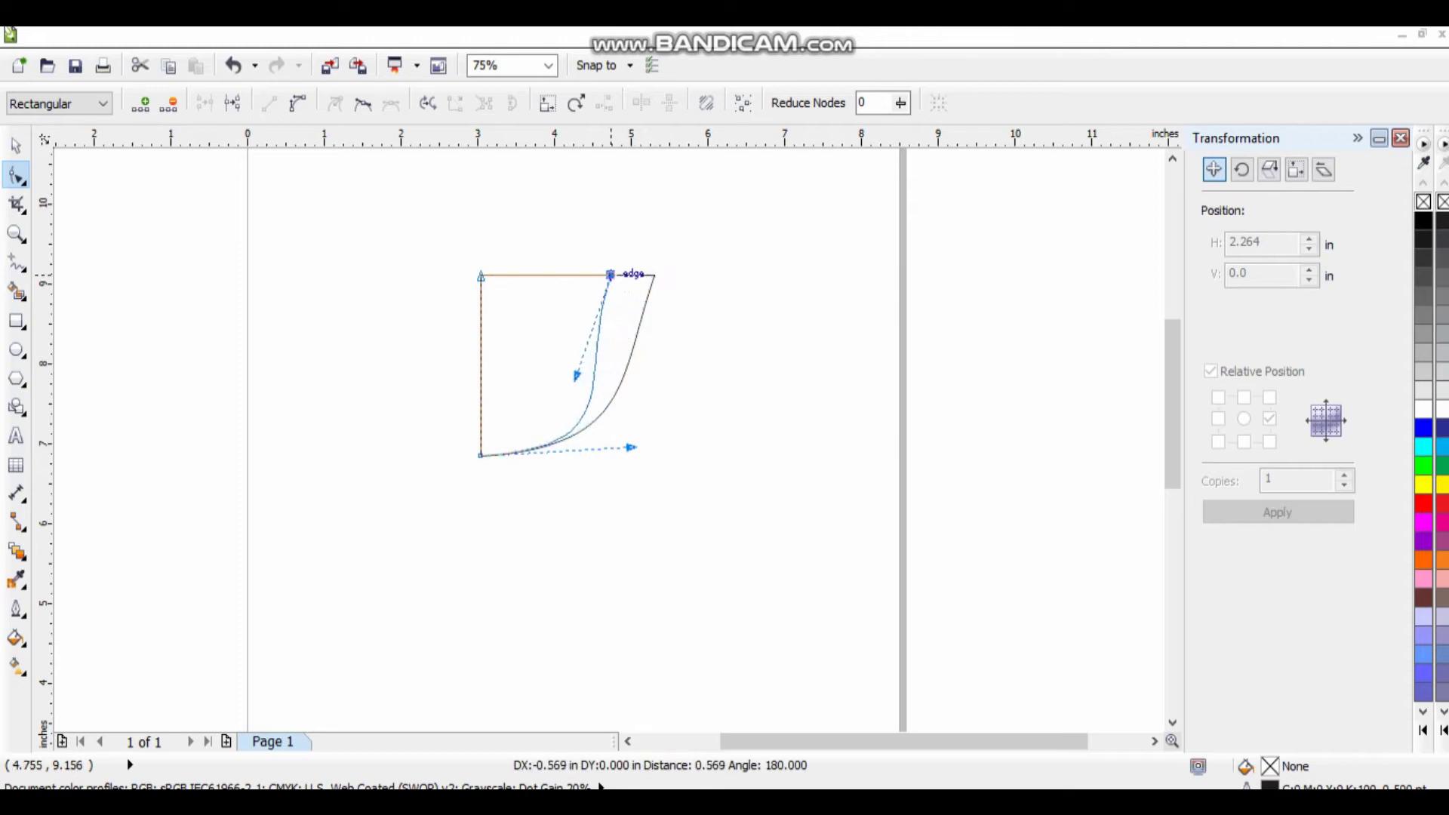
- Mirror a copy of the curved half-shape and merge both halves into a symmetric face outline about 2.67 × 2.26 in
key(space)
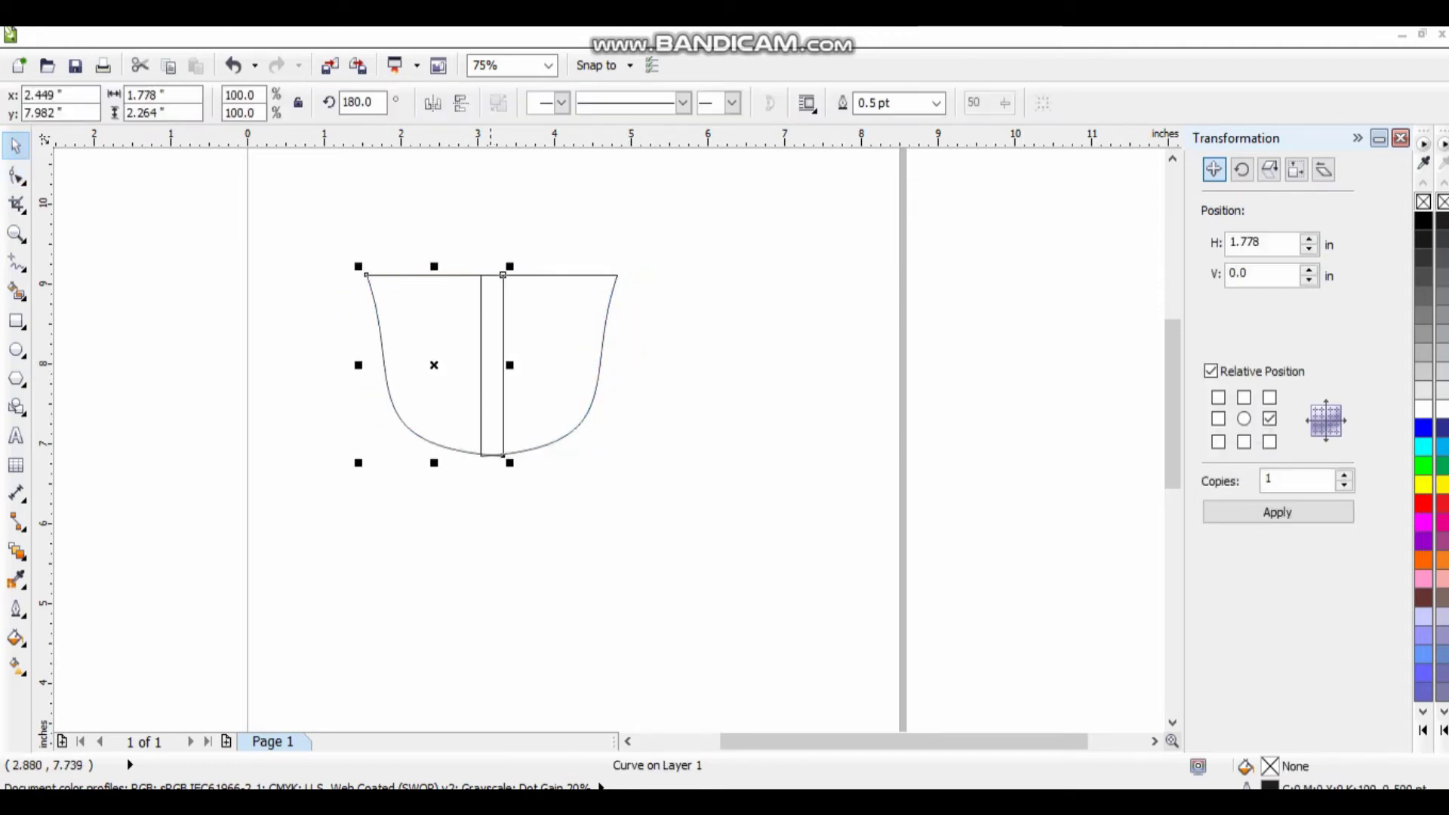
key(ctrl+a)
key(ctrl+l)
key(Escape)
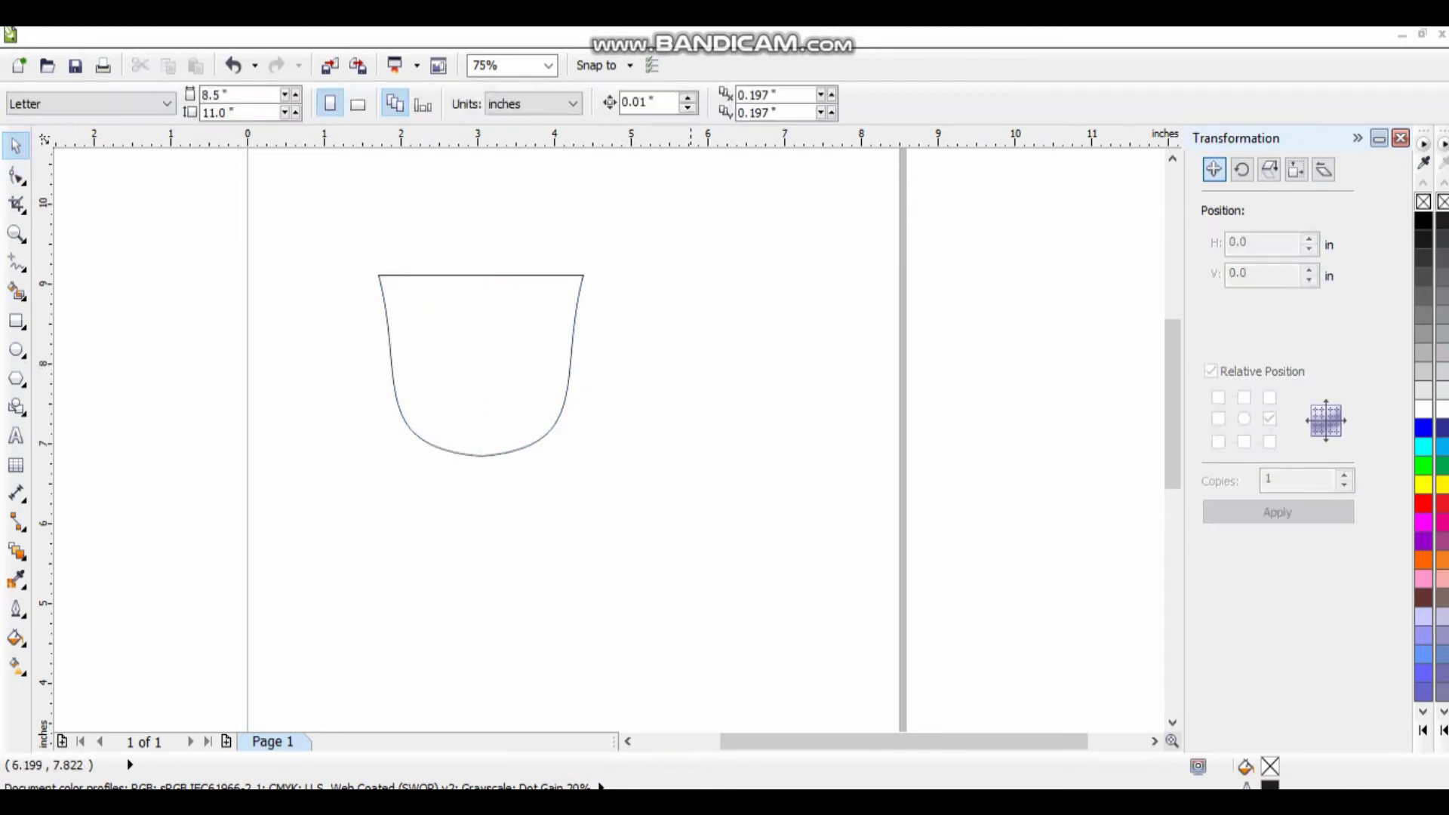
- Draw a small cheek ellipse inside the face, tilt it about 10°, reduce it to about 0.46 × 0.17 in, and mirror a copy
scroll(556, 453, up, 2)
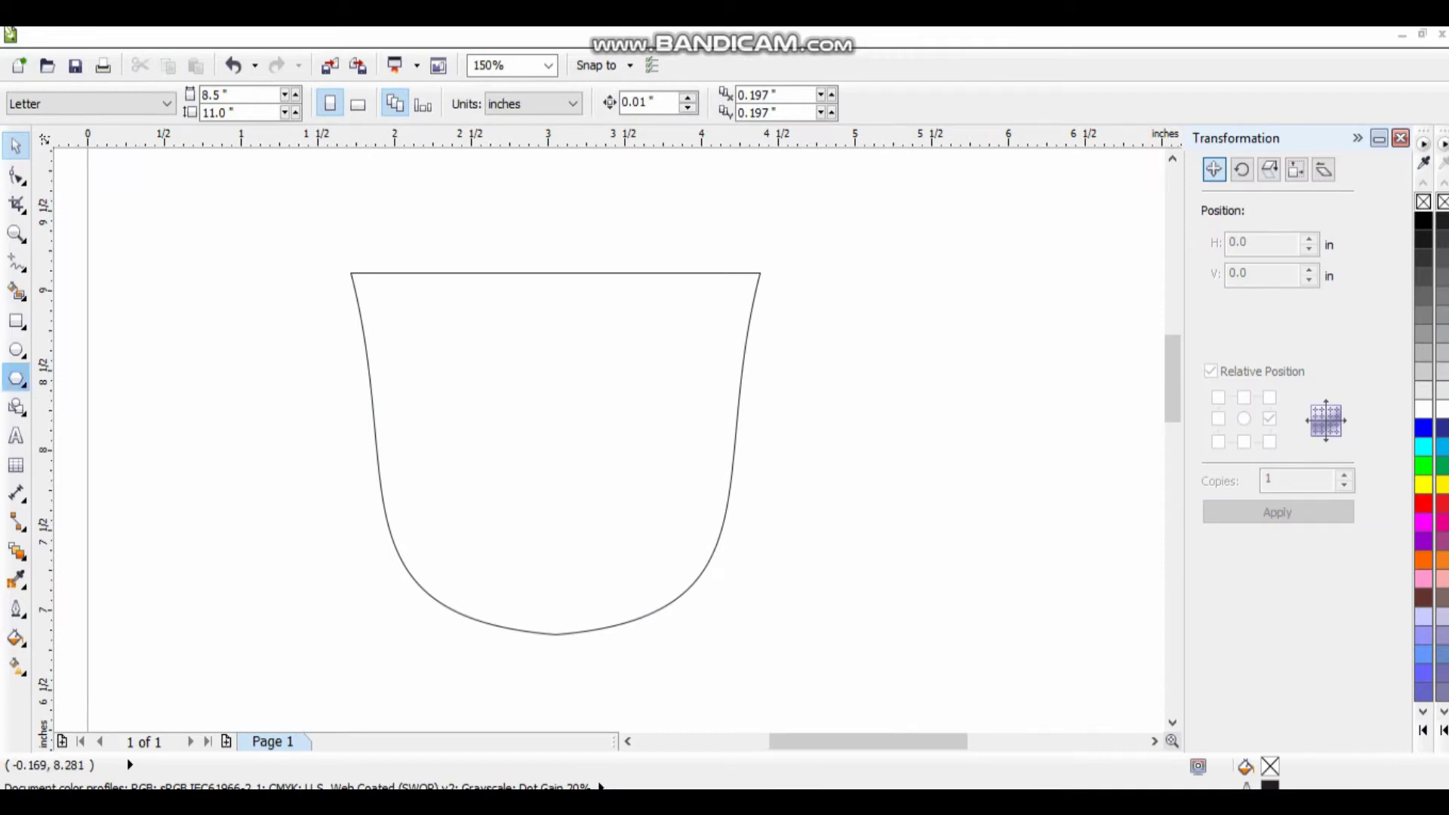
key(F7)
drag(387, 412, 483, 444)
key(space)
scroll(449, 427, up, 2)
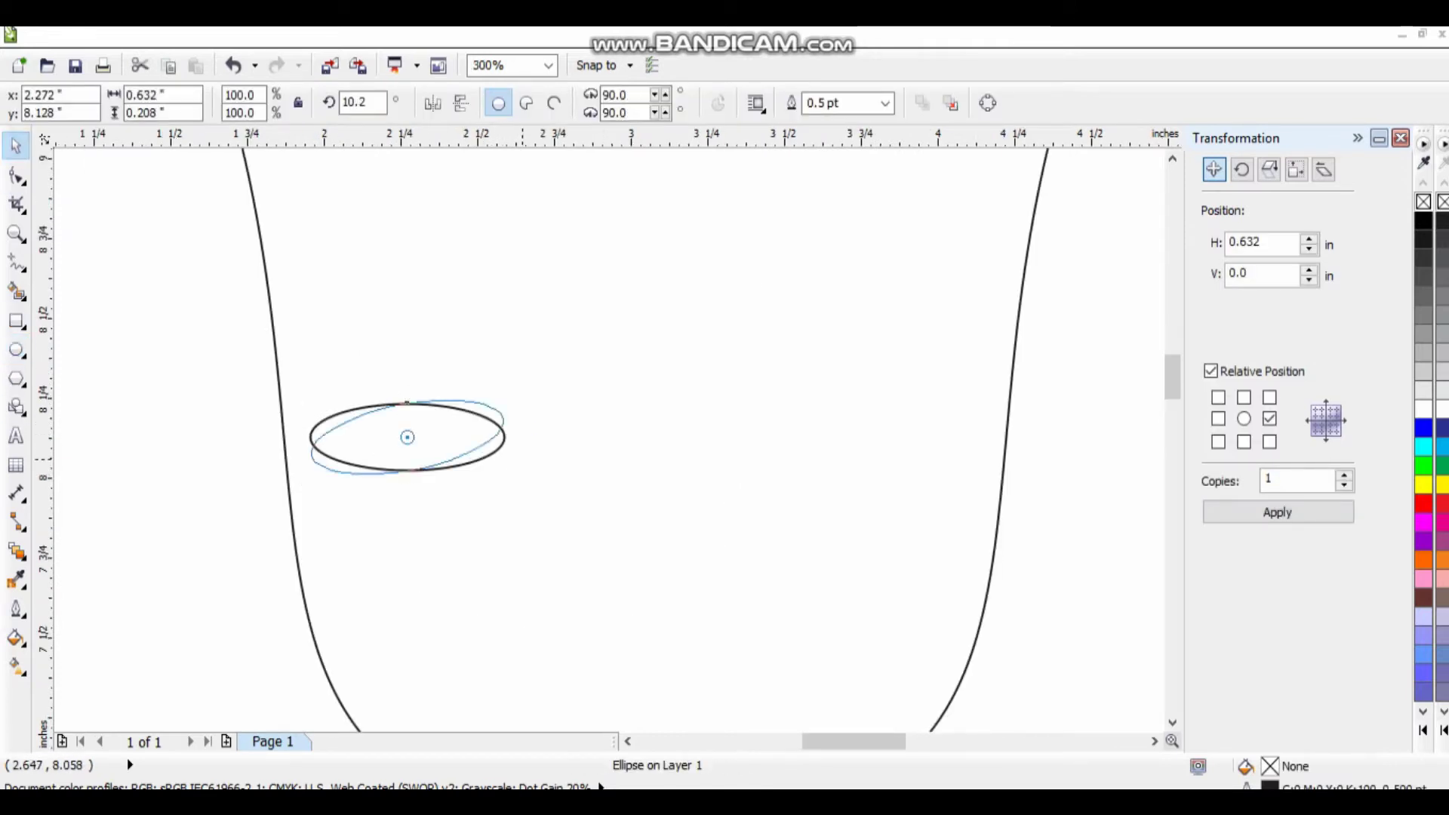
drag(510, 390, 470, 412)
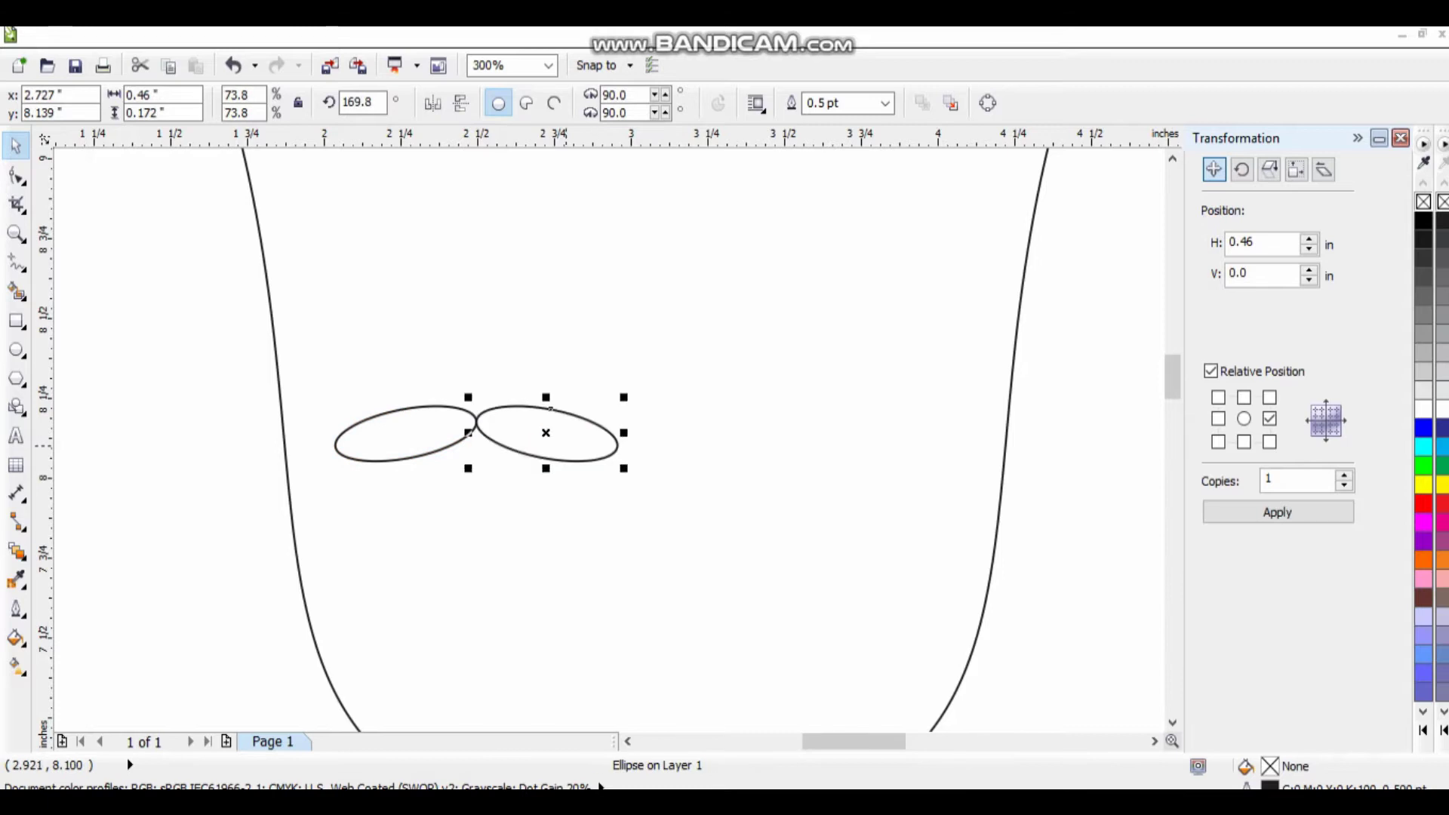
- Space the two cheek ellipses evenly on either side of the face, fill them pale pink (#FFD5F4) without outlines
shift+click(402, 433)
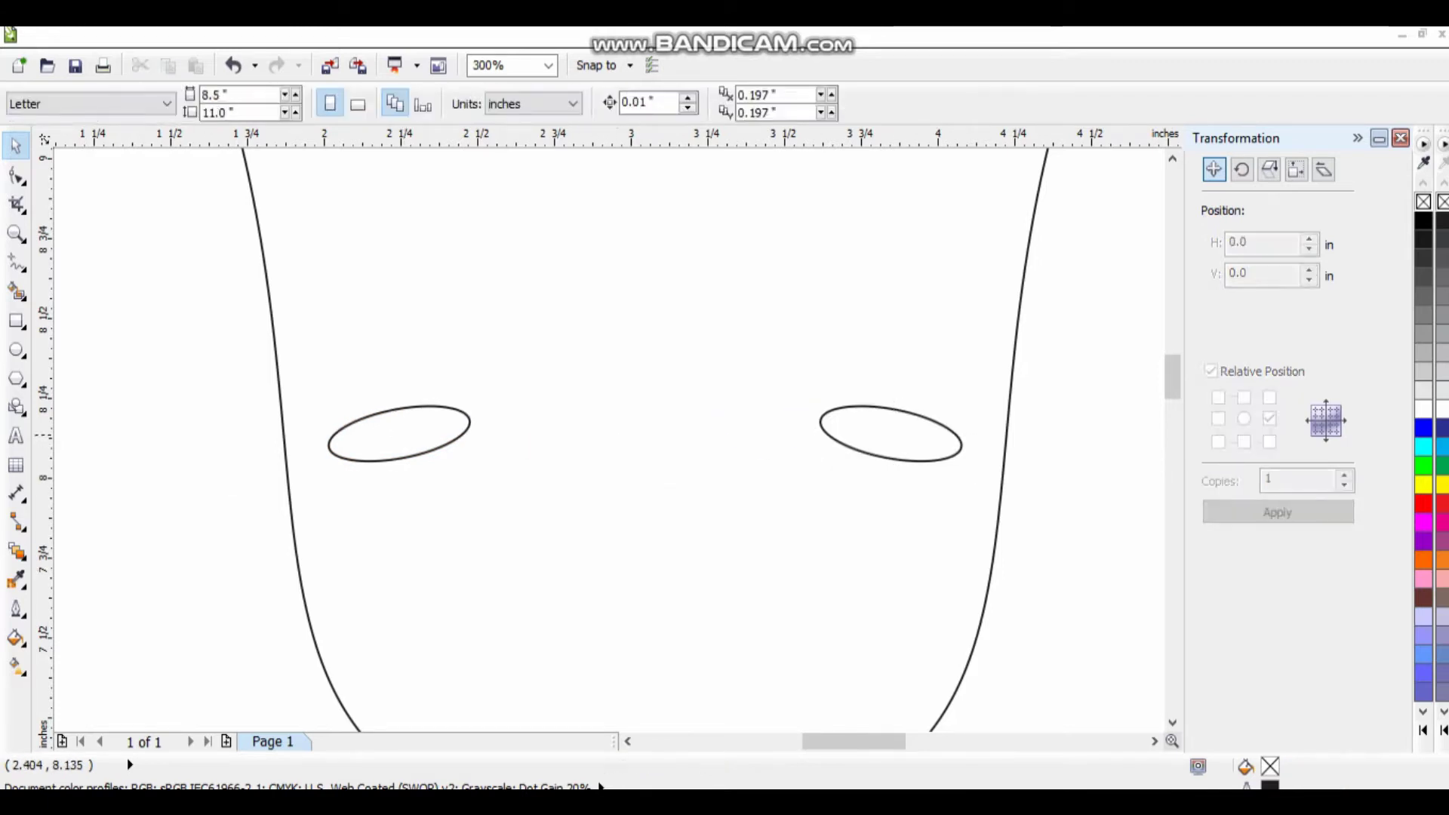
click(1423, 579)
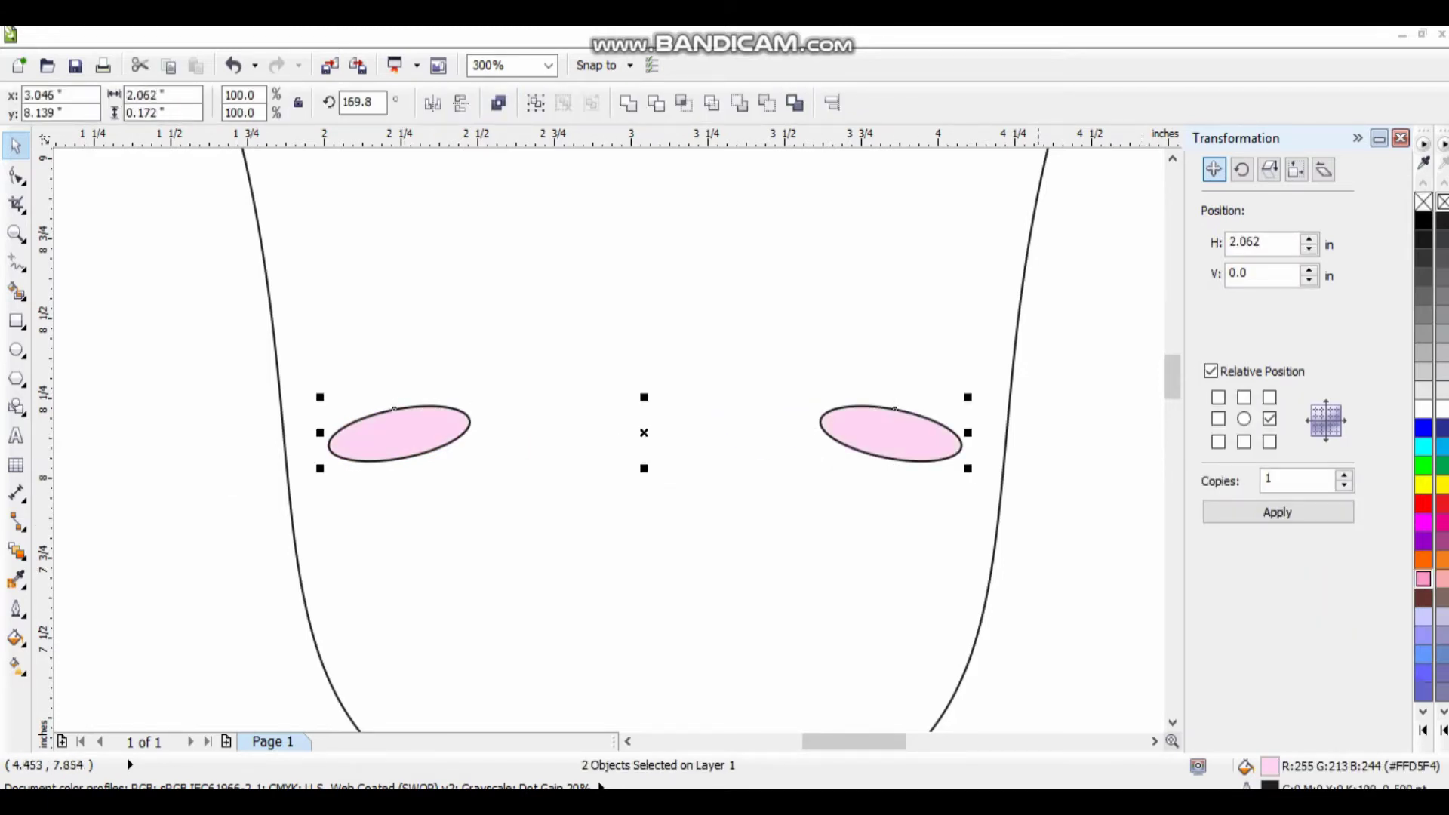
key(Escape)
- Draw two matching grouped circular eyes above the cheeks, about 0.2 in tall and 1.77 in wide overall, and fill them black
scroll(604, 438, down, 2)
scroll(604, 438, up, 2)
key(F7)
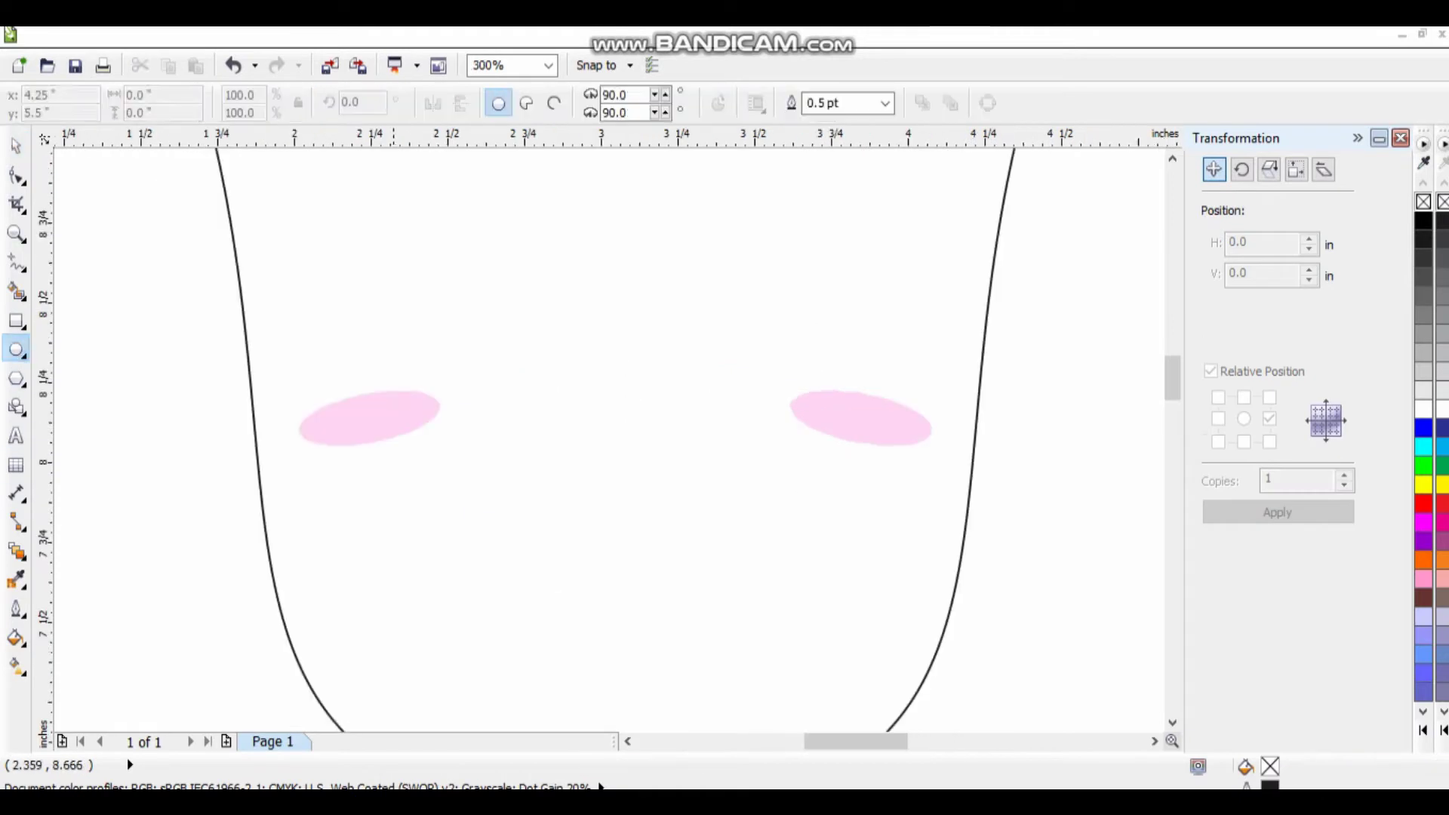
drag(323, 233, 387, 300)
shift+click(356, 268)
key(ctrl+g)
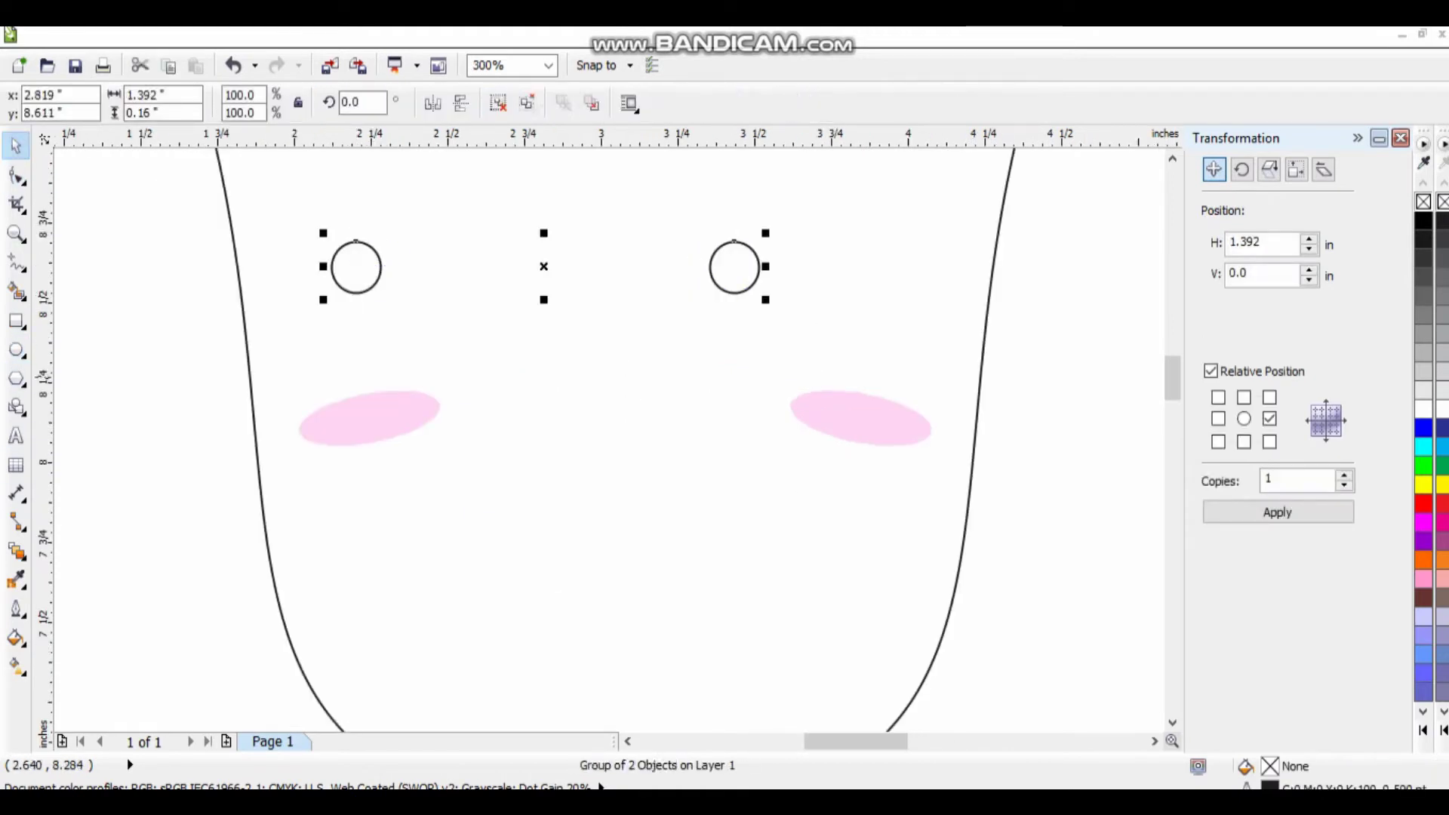
scroll(604, 437, down, 2)
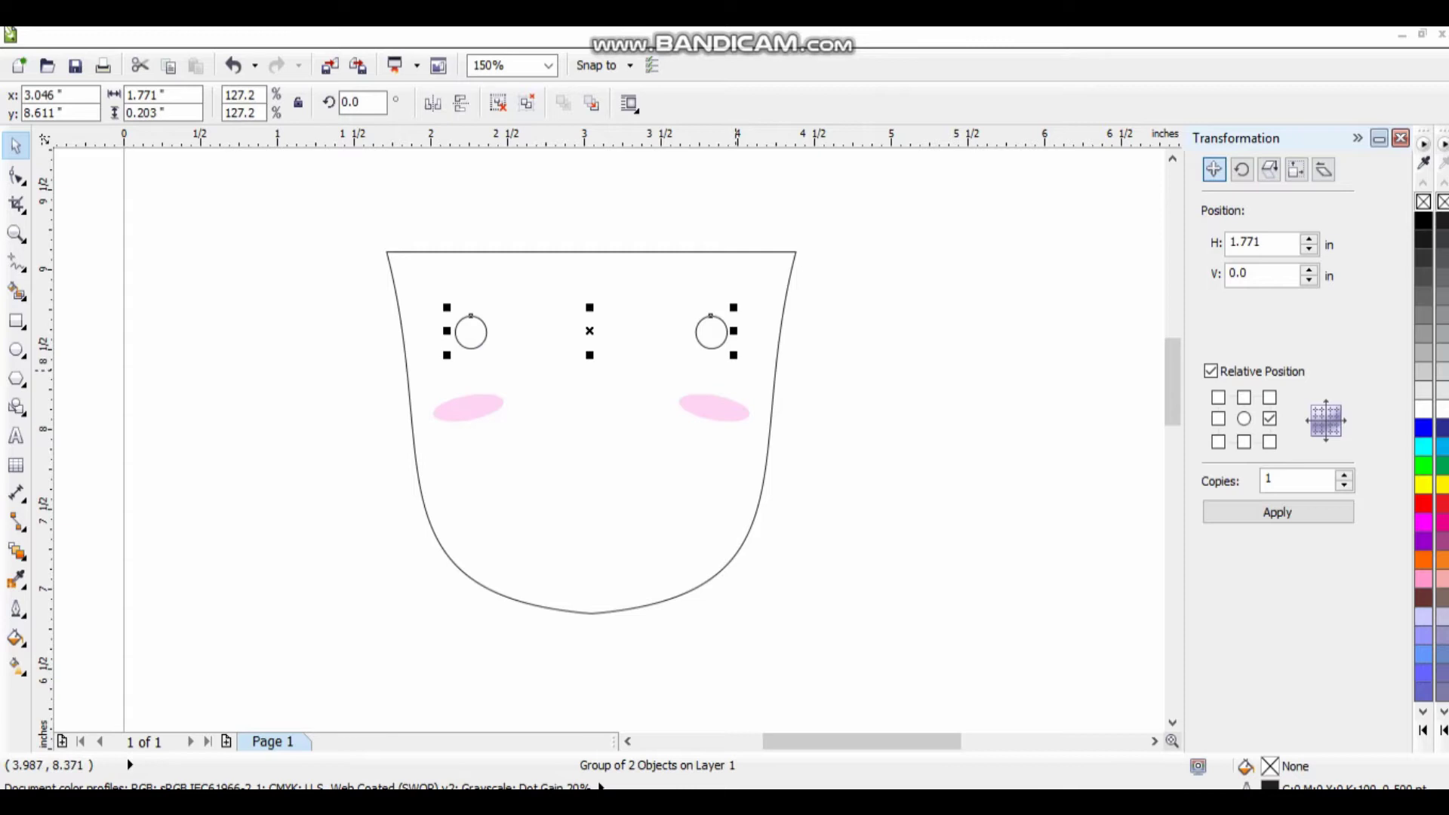
key(Escape)
- Fill the face shape with light yellow (#FFEEA8) and remove its outline
key(Tab)
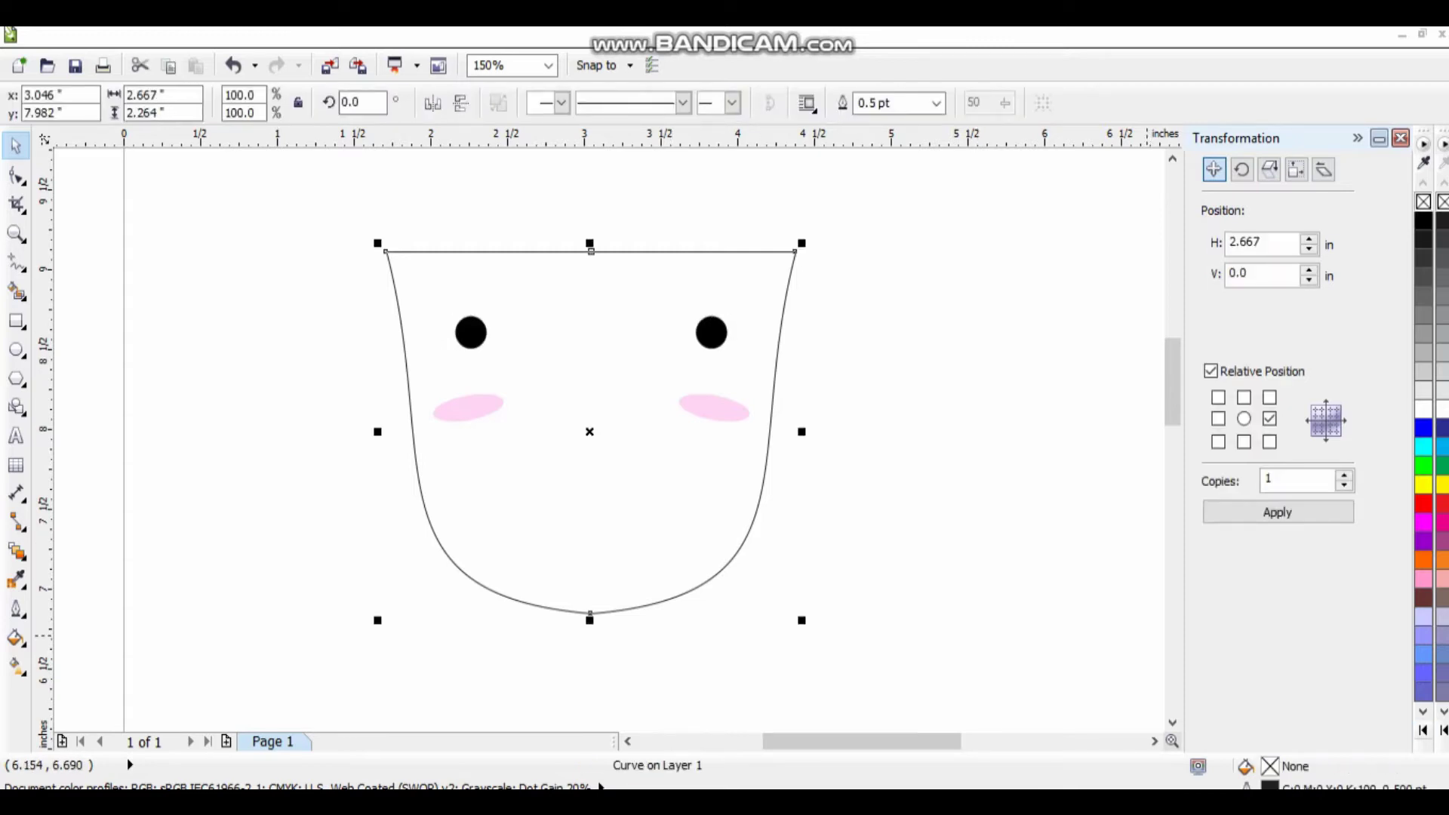
click(1423, 485)
click(1358, 532)
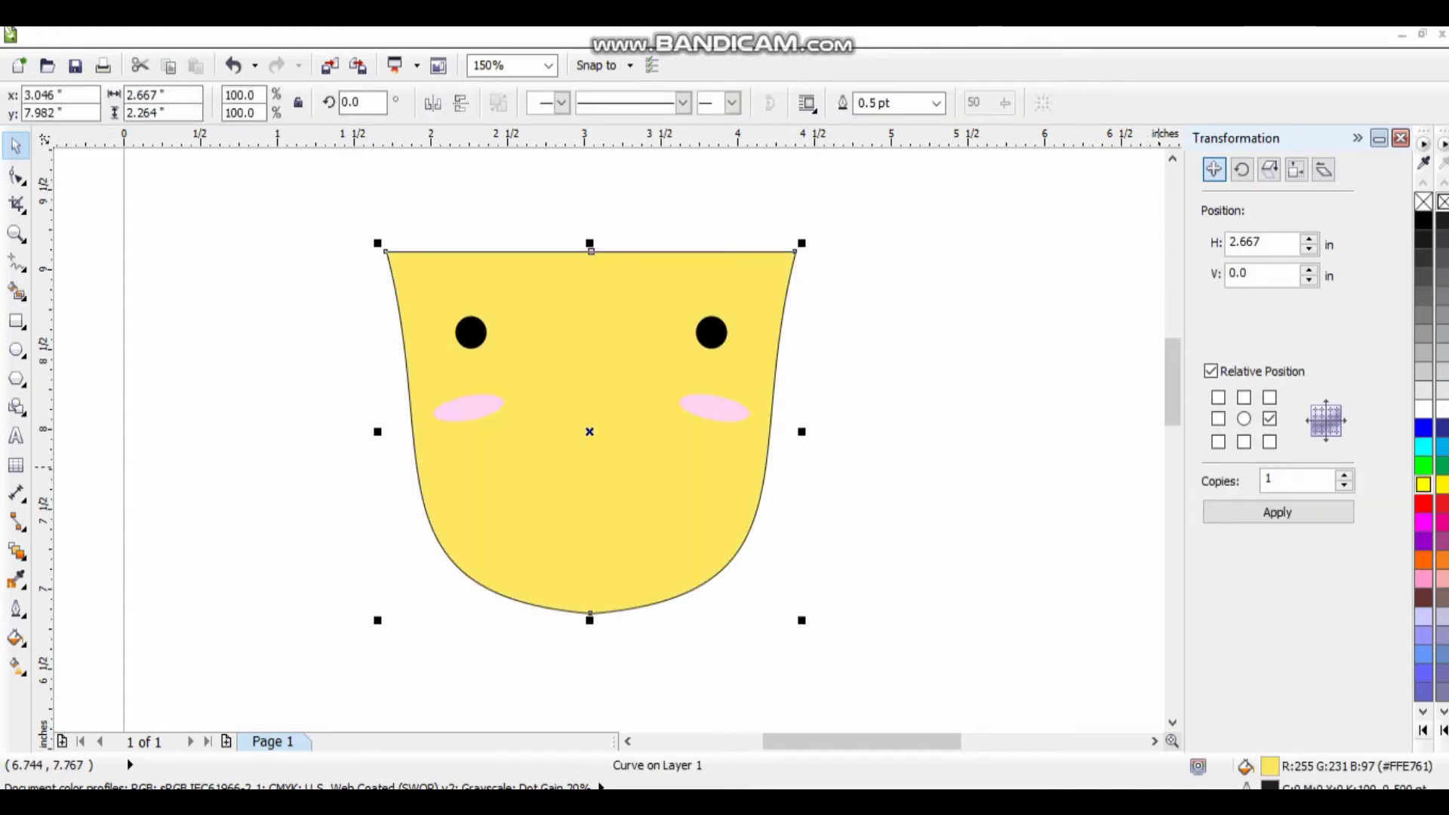
key(shift+F11)
scroll(621, 408, down, 2)
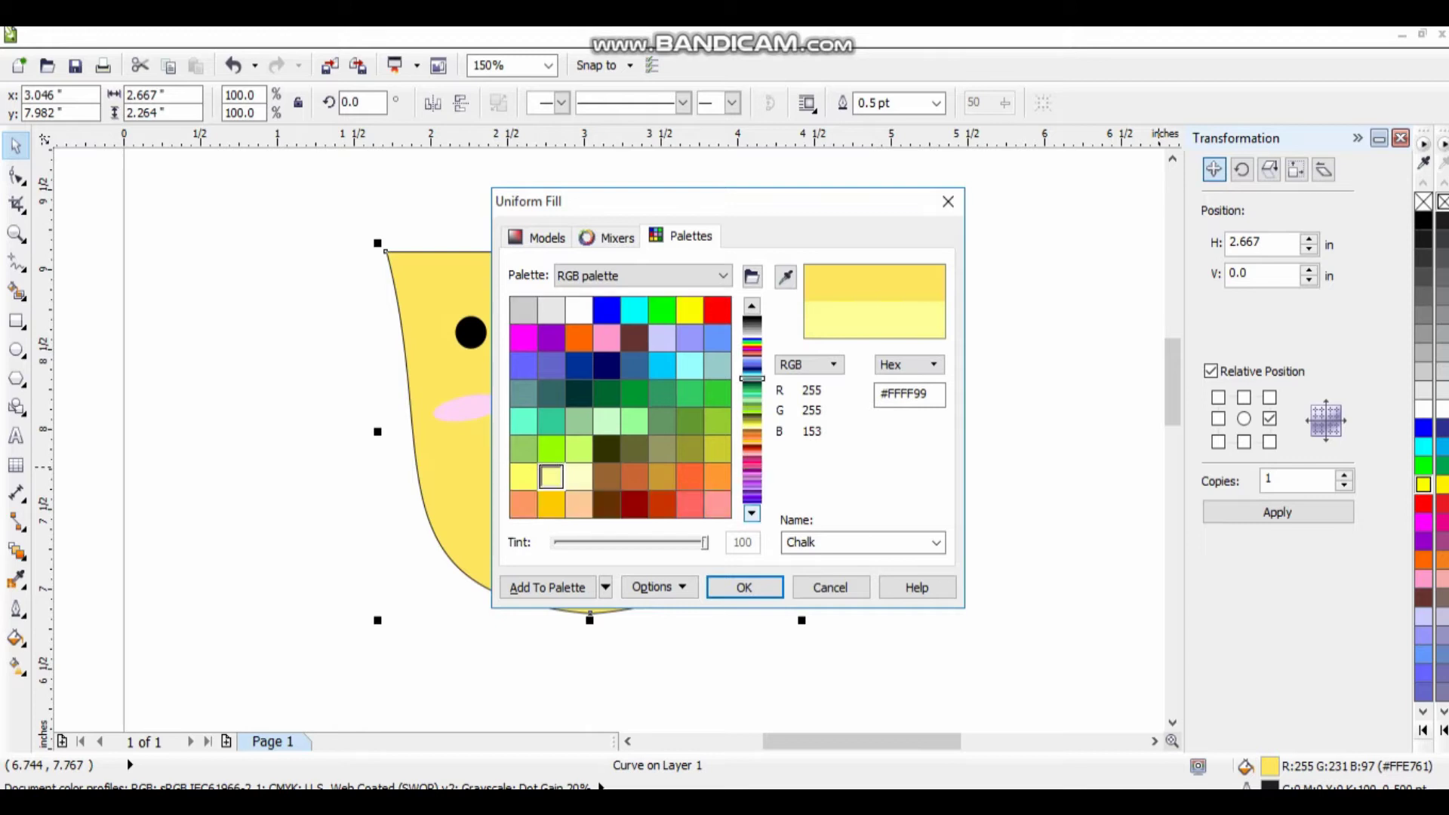
scroll(620, 408, down, 3)
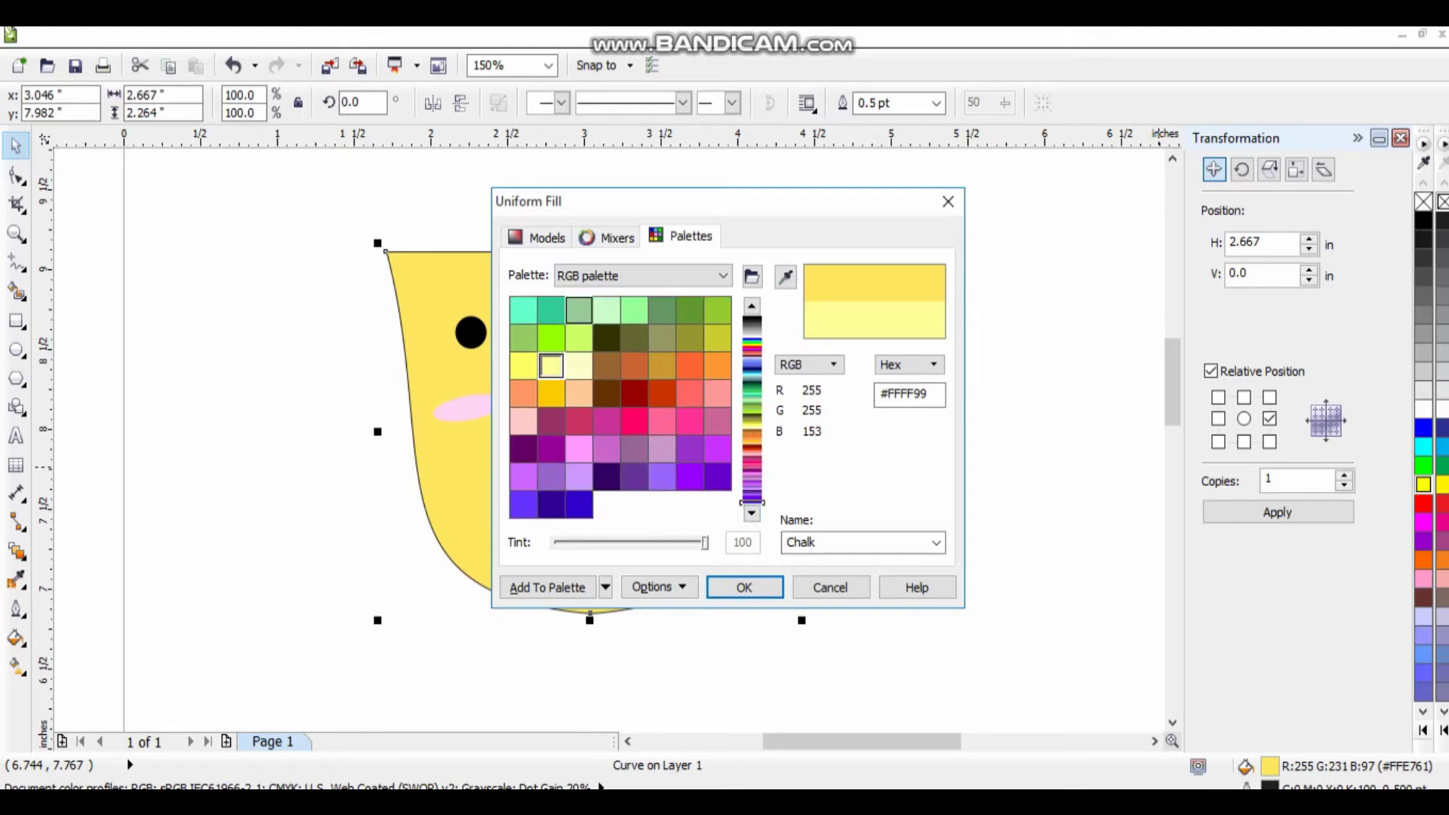
key(ctrl+Tab)
click(754, 521)
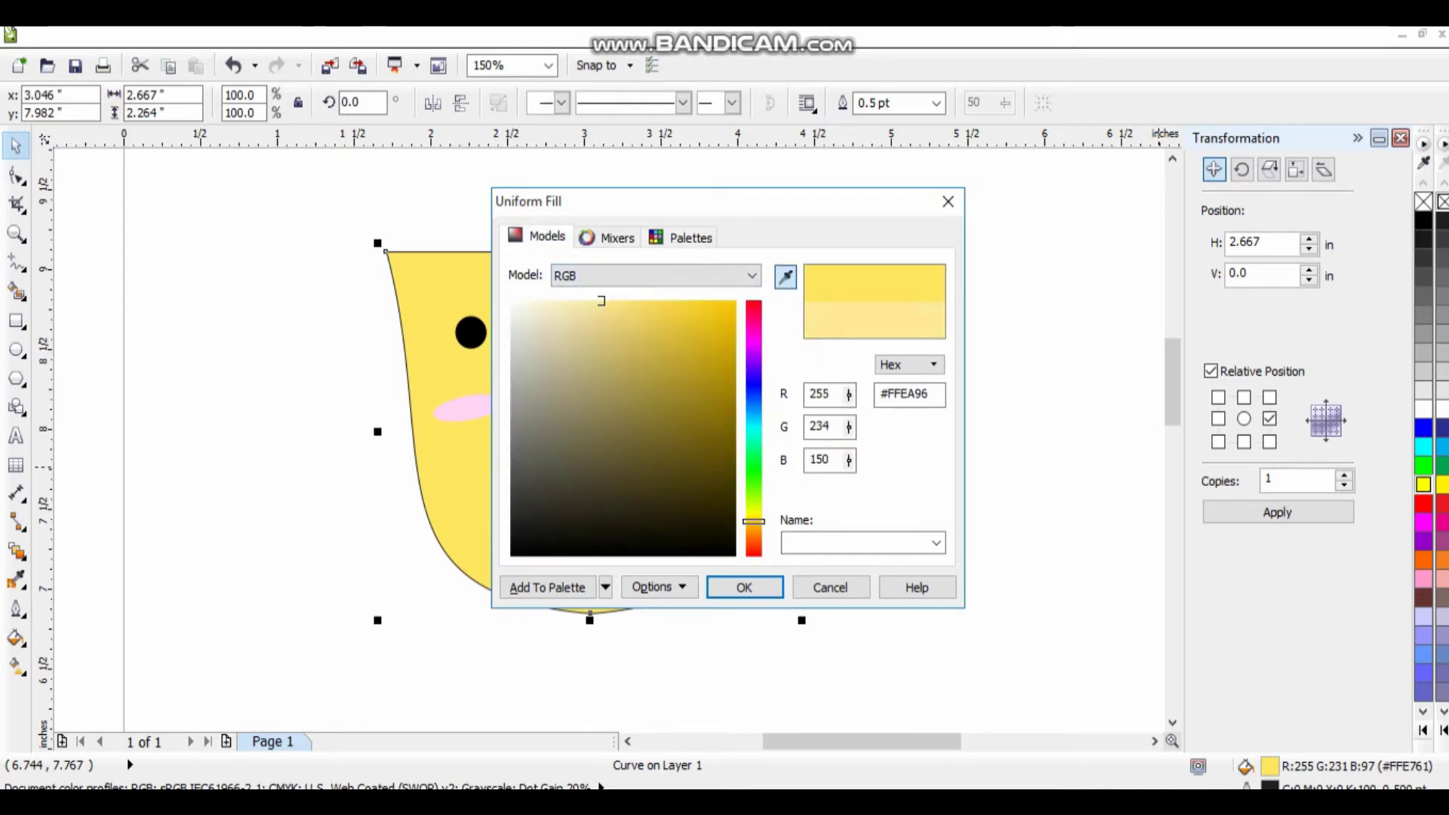
key(Return)
right_click(1423, 201)
key(Escape)
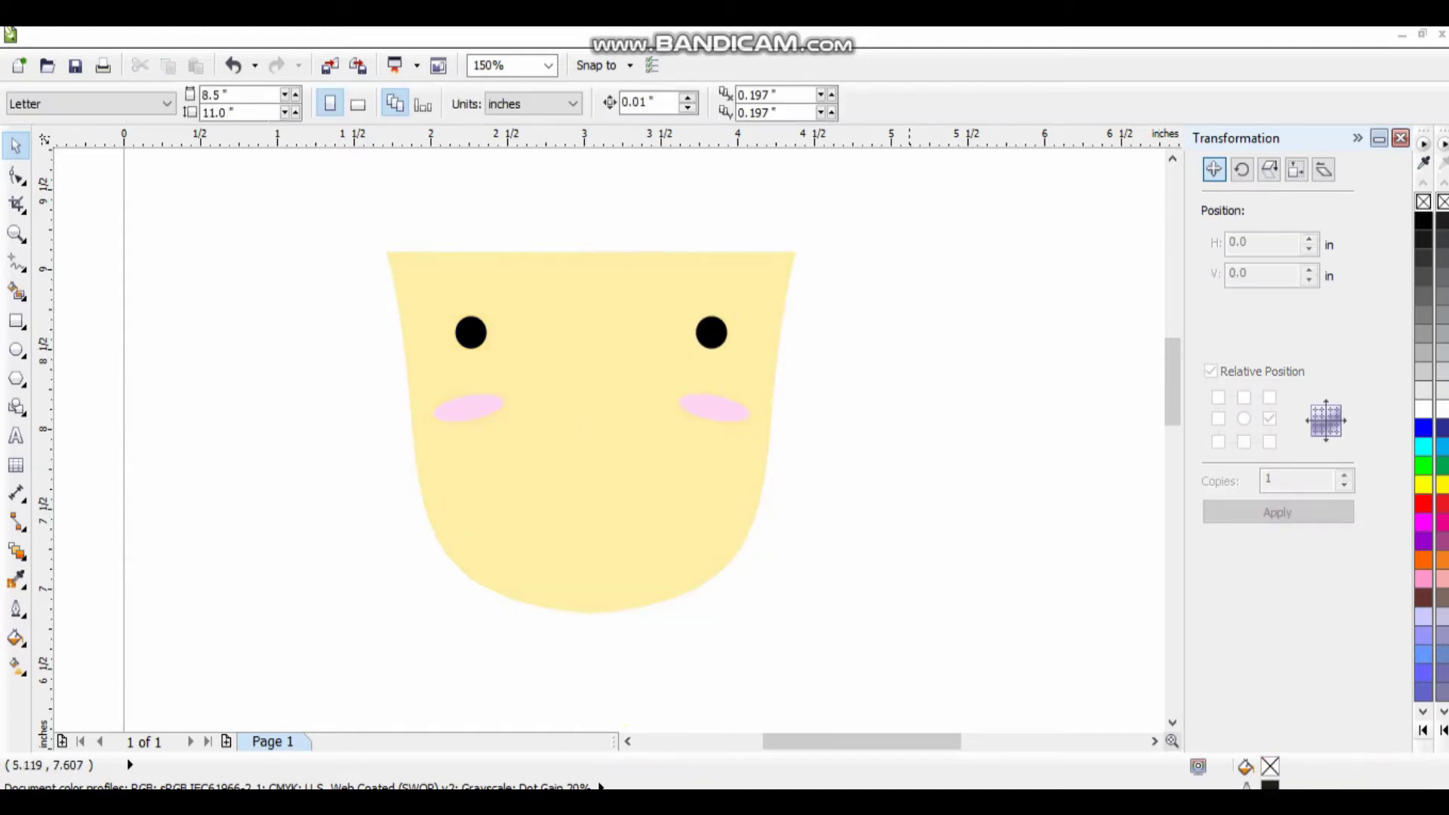
- Draw a closed four-sided outline about 2.24 in wide over the top of the face as the base of the cap
key(F3)
key(F5)
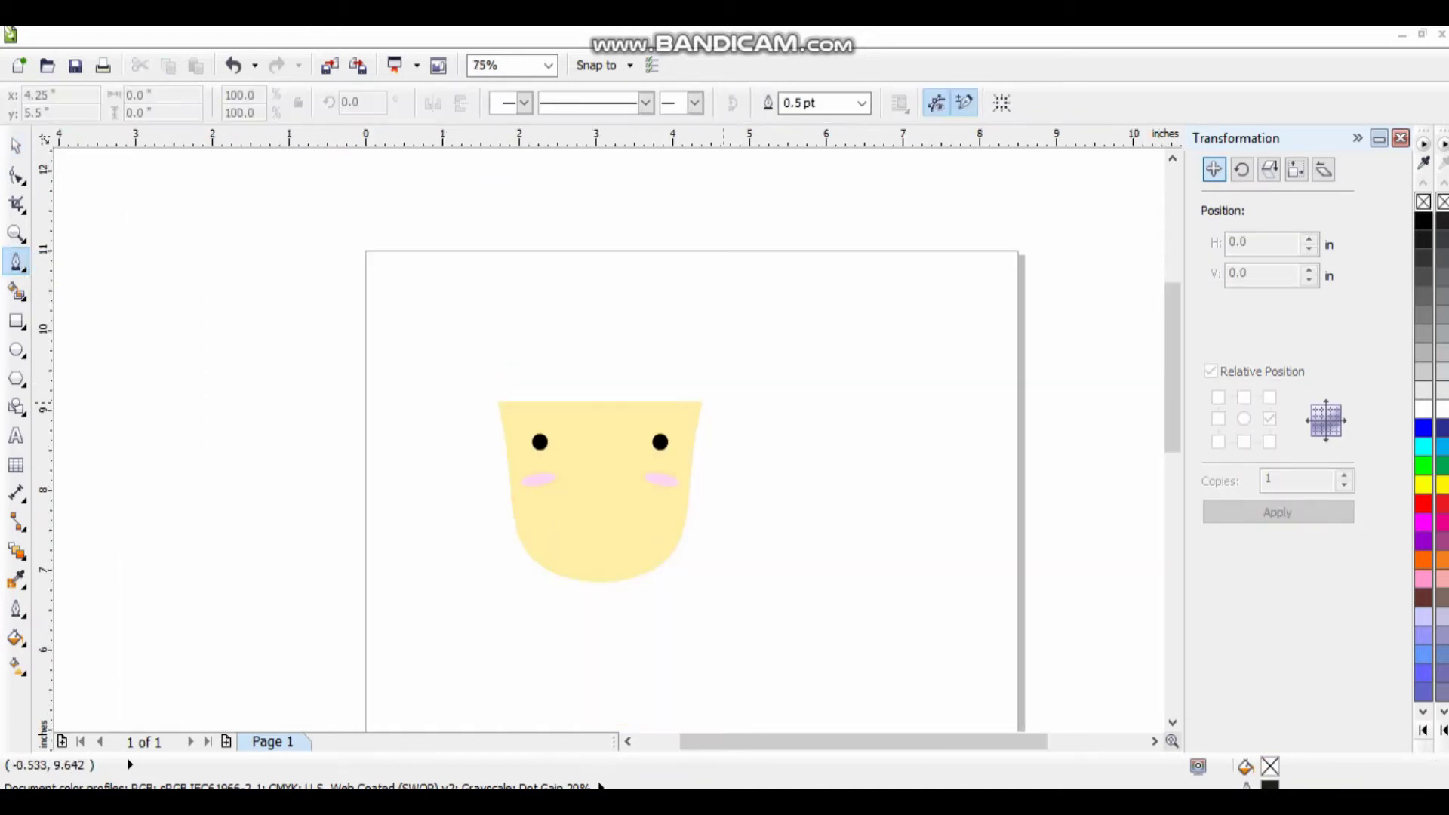
scroll(606, 382, up, 2)
click(684, 366)
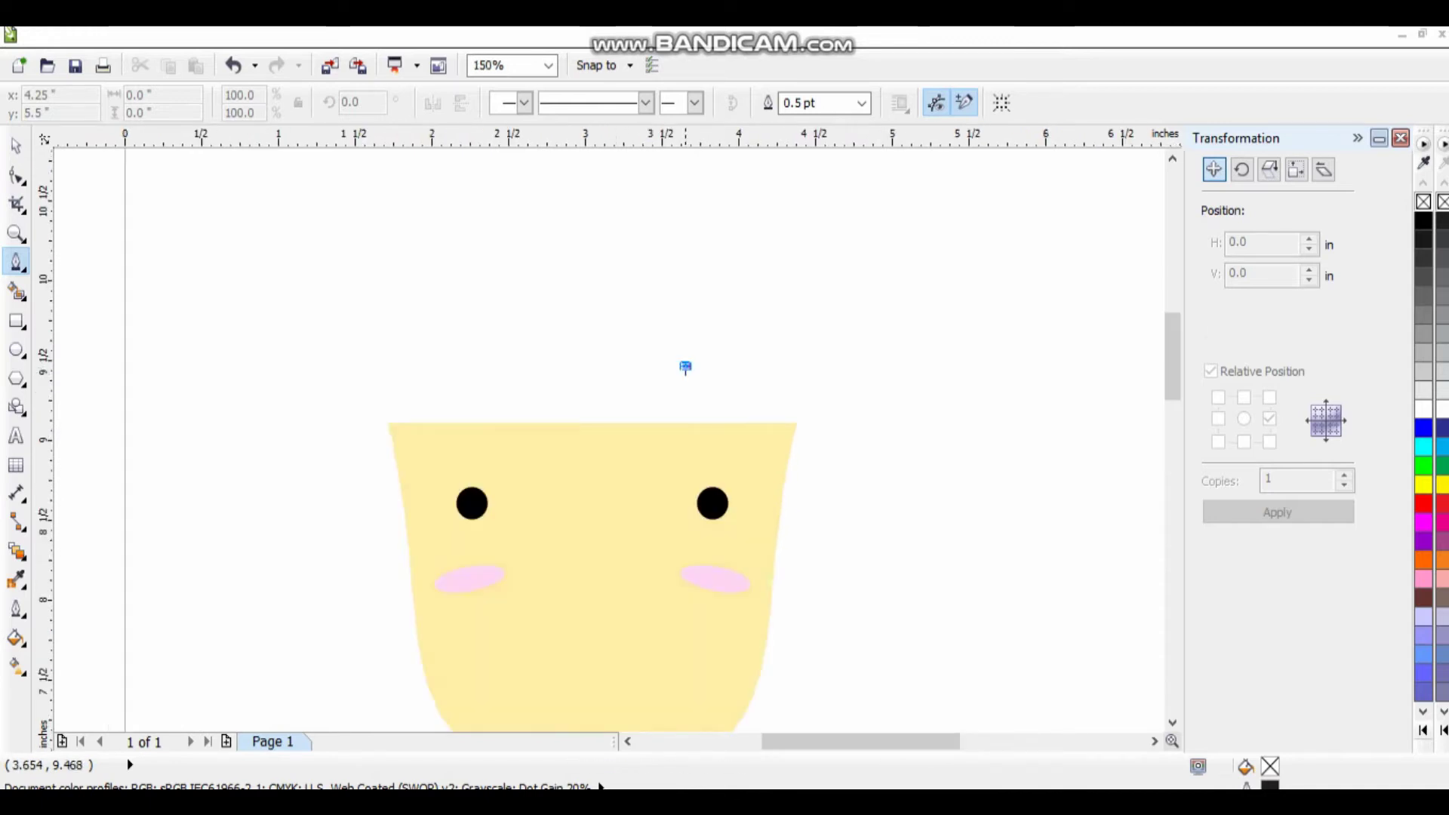
double_click(683, 439)
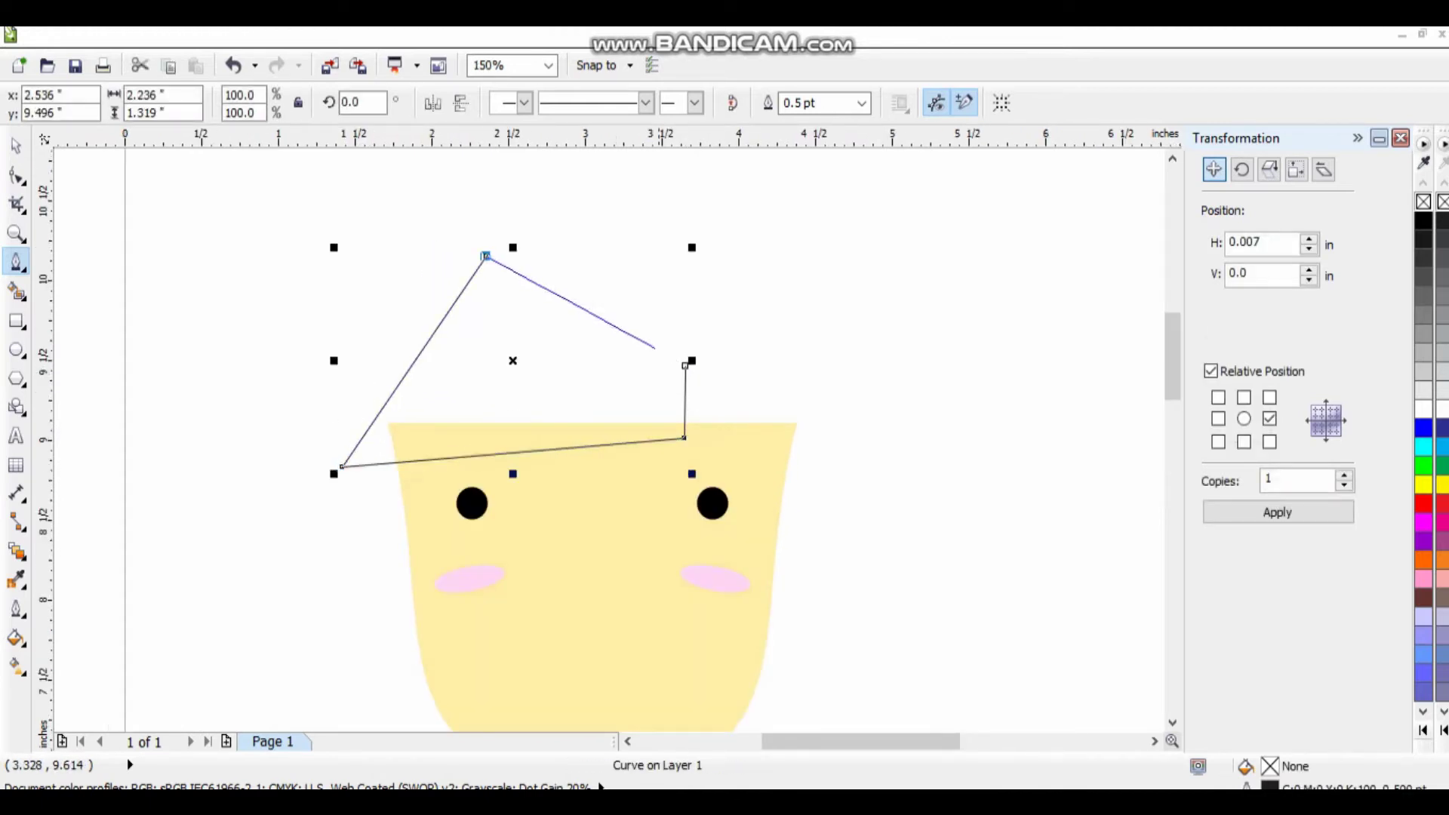
- Convert the two slanted upper edges of the cap outline to curves and shape them into a rounded dome
click(16, 176)
right_click(411, 365)
click(431, 460)
right_click(589, 313)
click(634, 404)
drag(629, 296, 641, 281)
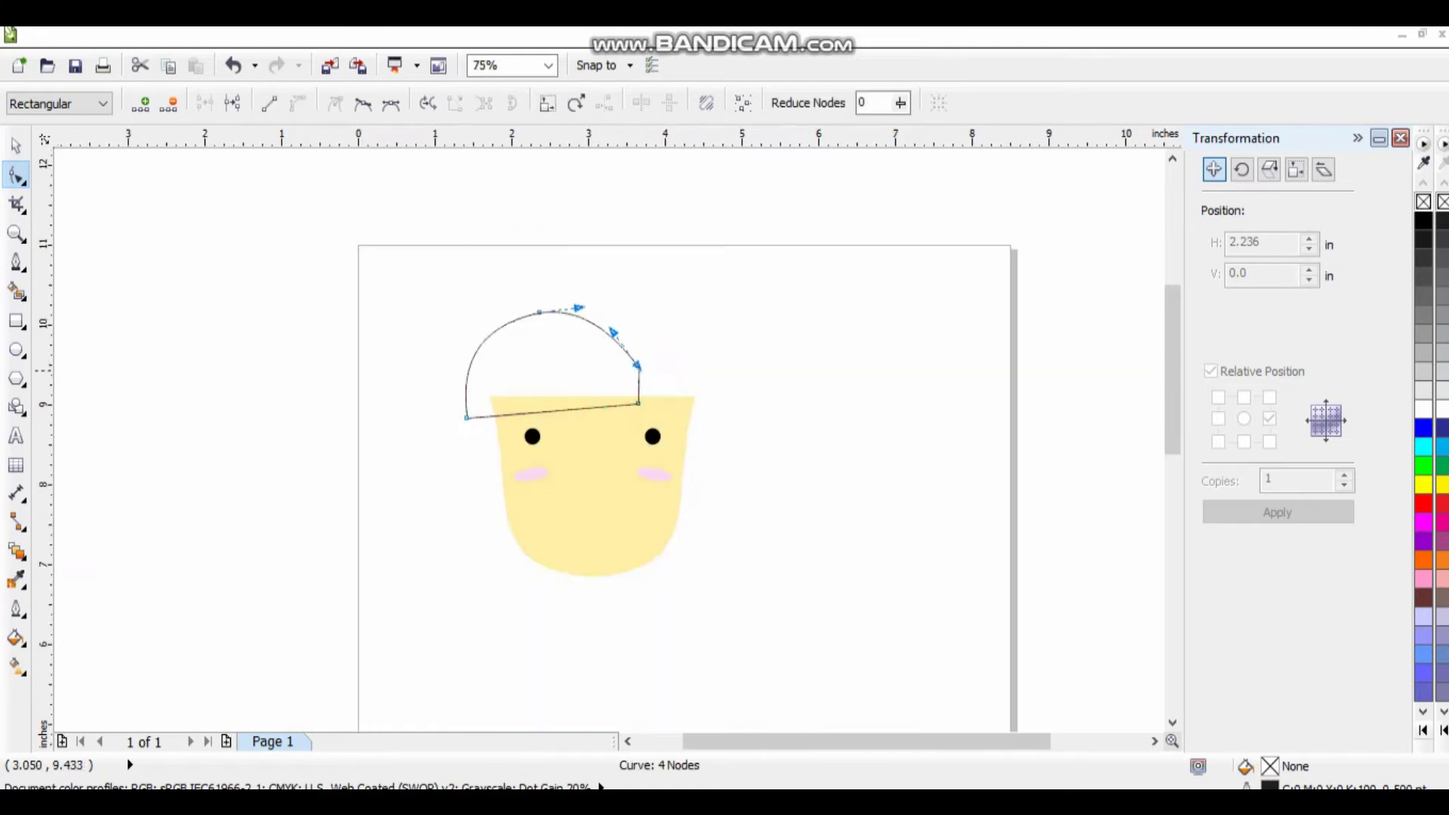
- Add a smaller mirrored copy of the dome as the cap's brim and merge the two shapes
key(space)
drag(278, 345, 987, 347)
drag(796, 452, 797, 452)
scroll(574, 437, down, 2)
shift+click(702, 355)
scroll(574, 438, up, 2)
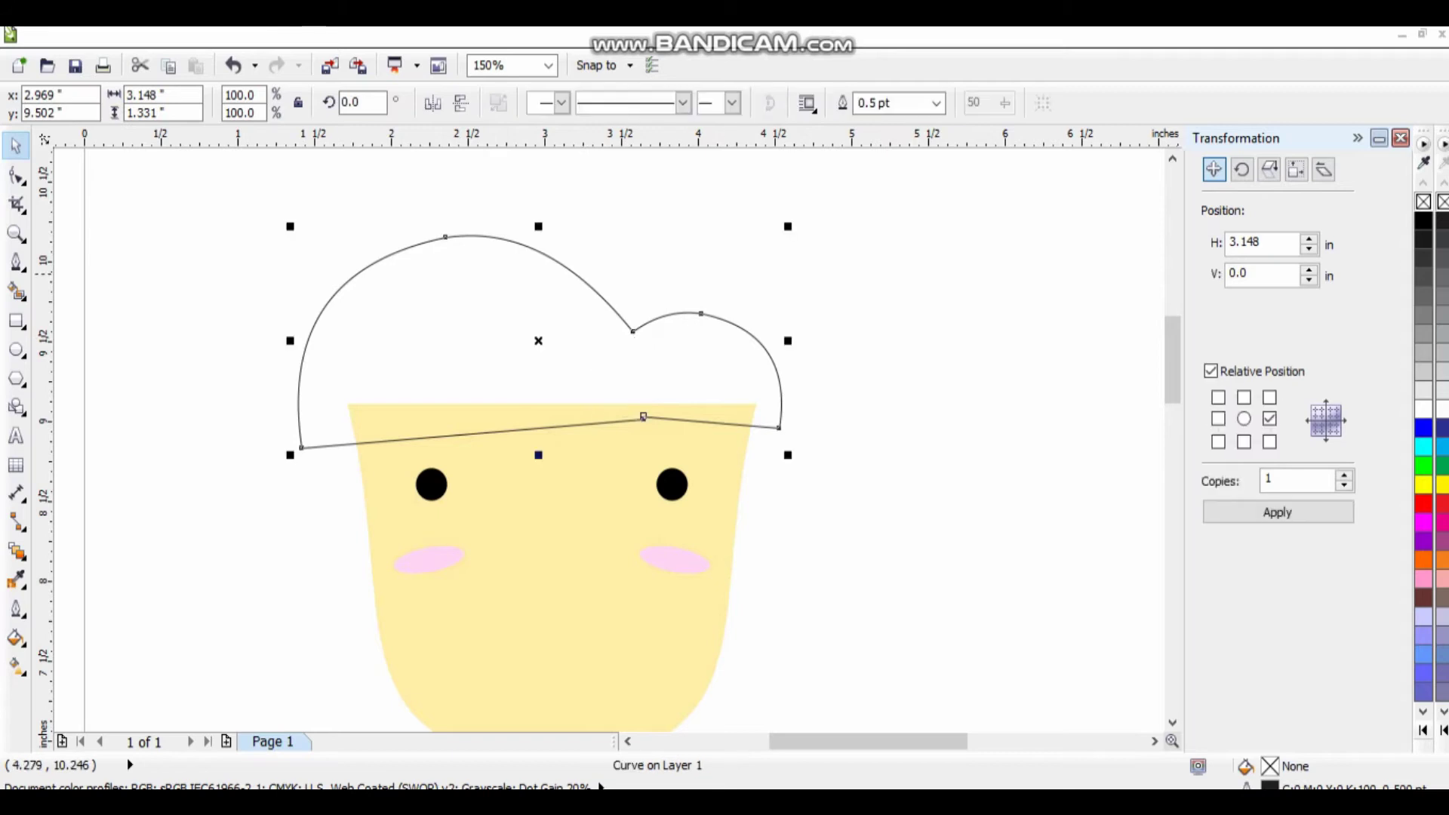
- Rework the cap into a taller dome with a downward-tilted brim, about 3.18 × 1.6 in overall, and fill it black
scroll(664, 302, down, 2)
mouse_move(664, 301)
mouse_down()
mouse_move(745, 301)
mouse_move(660, 298)
mouse_up()
scroll(702, 302, up, 2)
click(483, 159)
scroll(604, 437, down, 2)
scroll(660, 298, up, 2)
shift+click(725, 332)
scroll(603, 438, down, 2)
scroll(604, 438, up, 1)
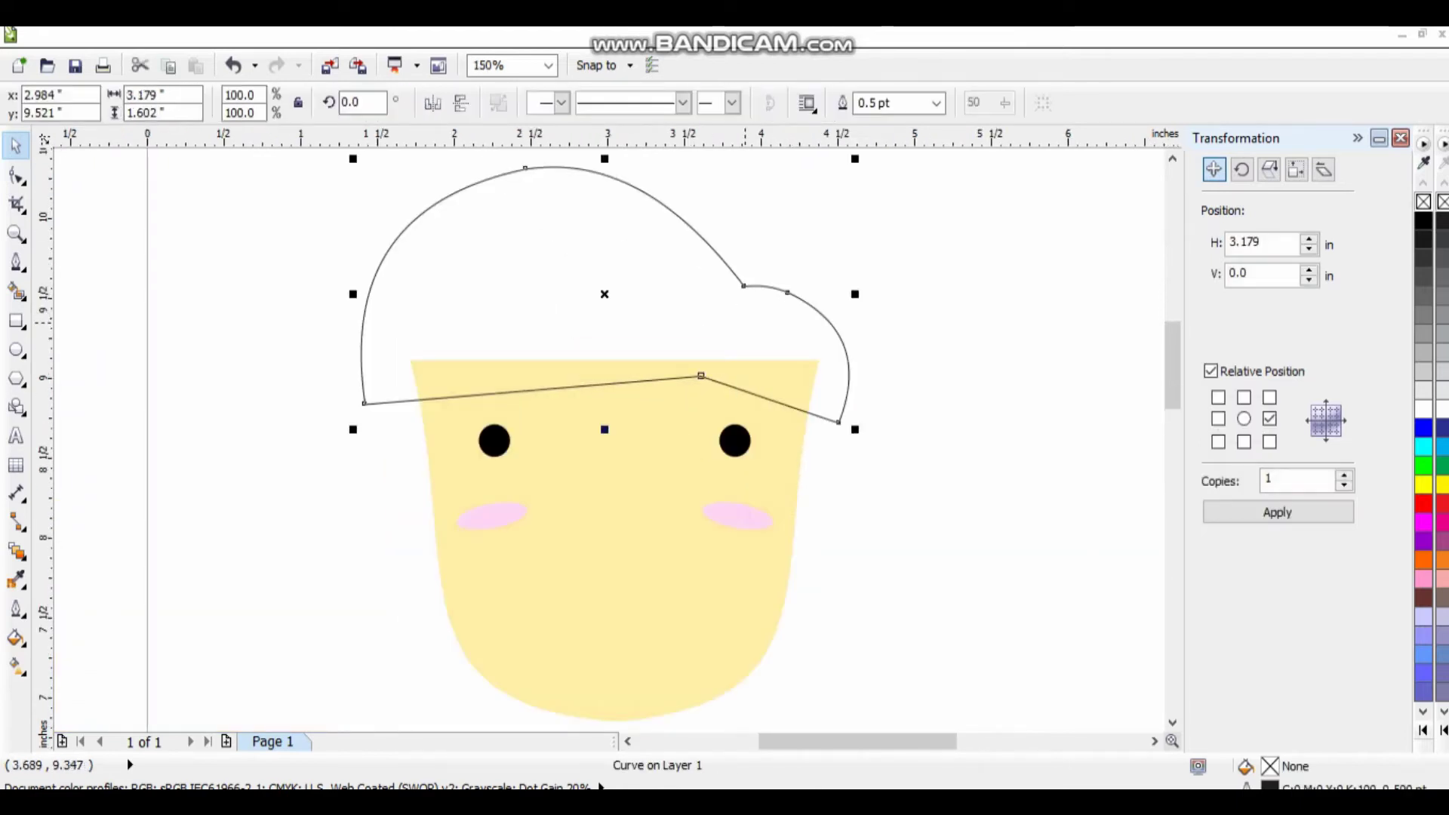
click(1423, 220)
key(Escape)
- Draw a closed curve running just inside the forehead, left cheek and chin edges and looping back around outside the head
scroll(724, 423, left, 2)
click(16, 262)
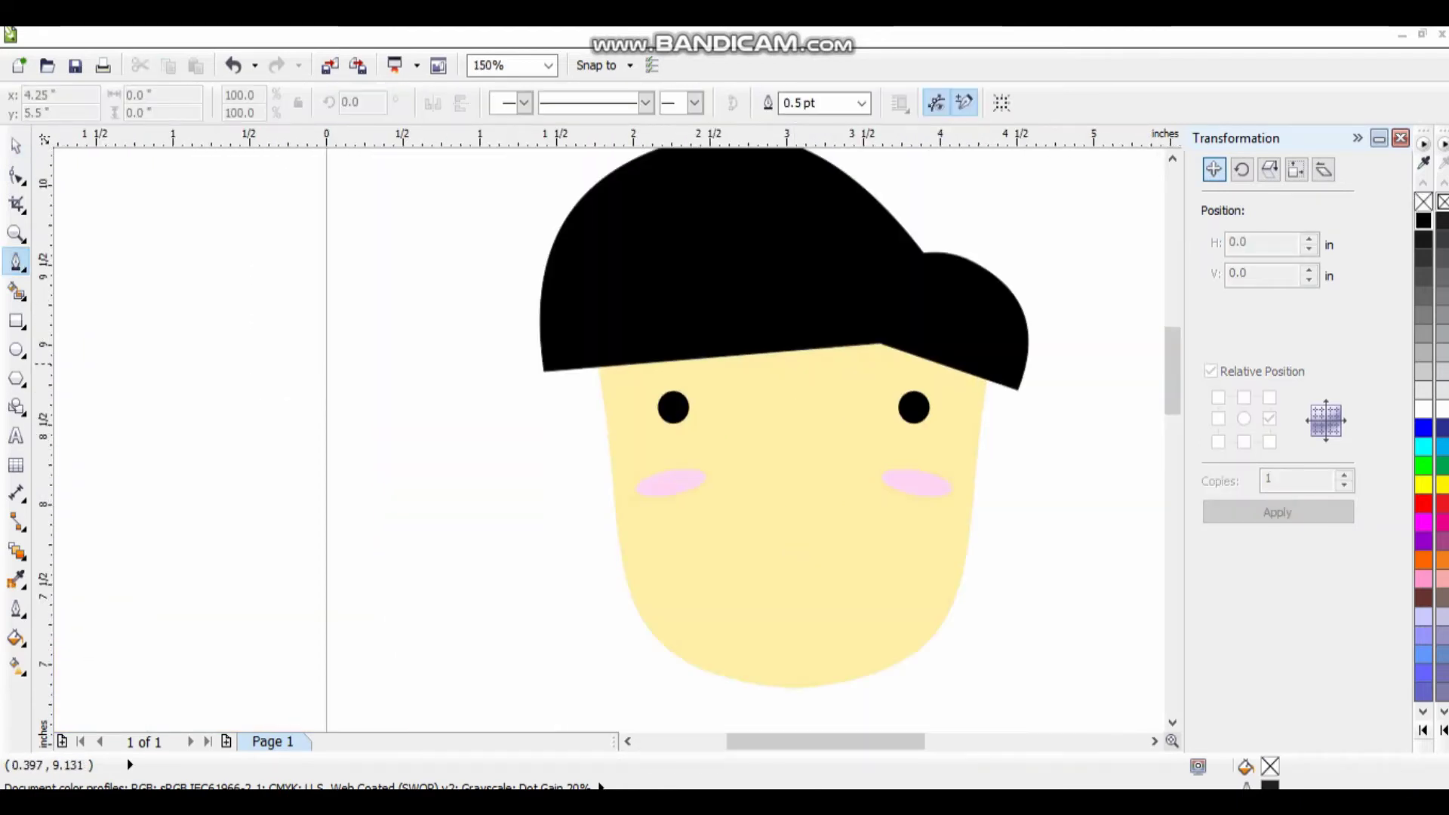
click(966, 332)
click(865, 368)
click(622, 385)
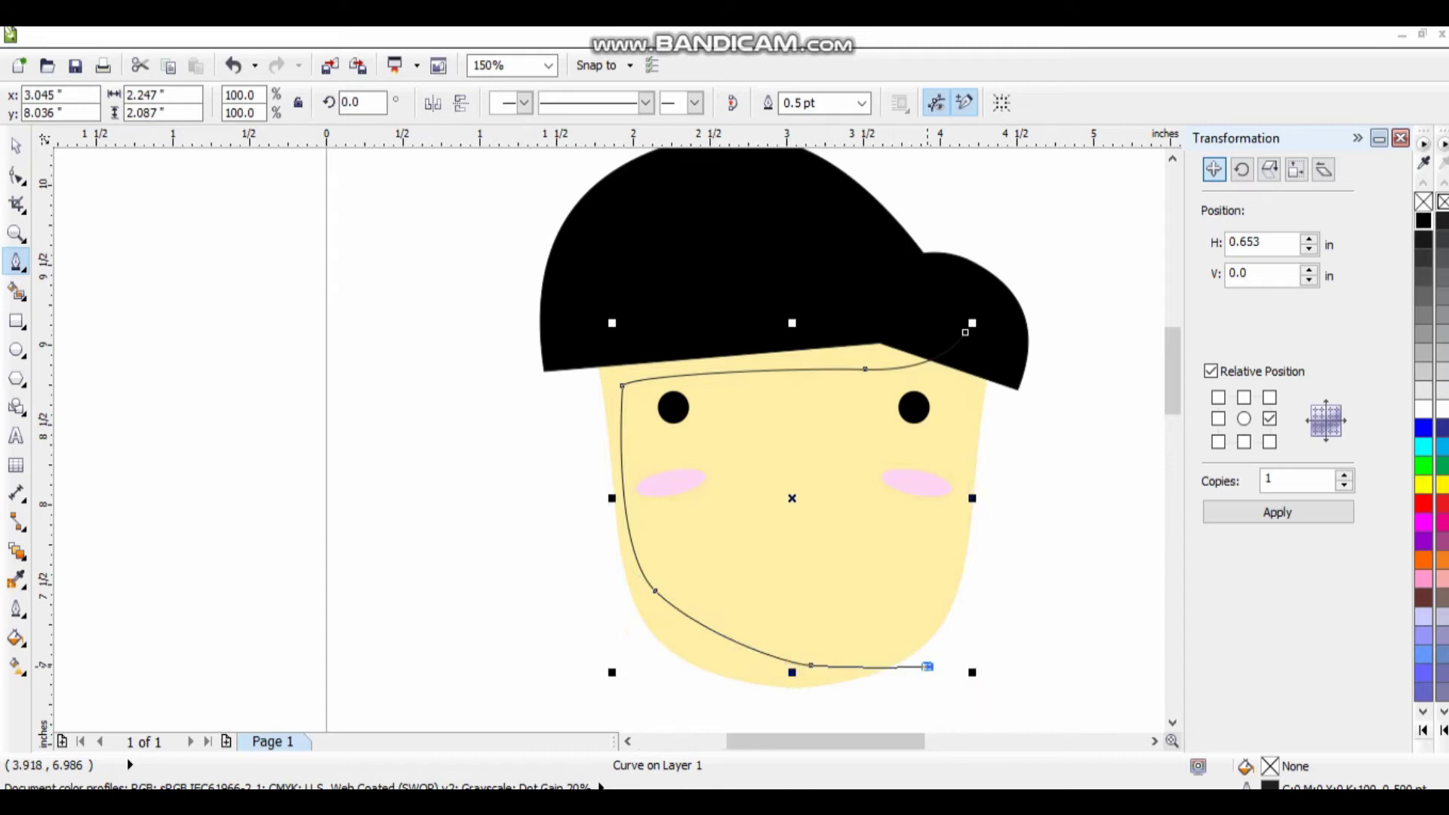
scroll(928, 666, down, 1)
click(658, 679)
click(764, 386)
scroll(967, 518, up, 1)
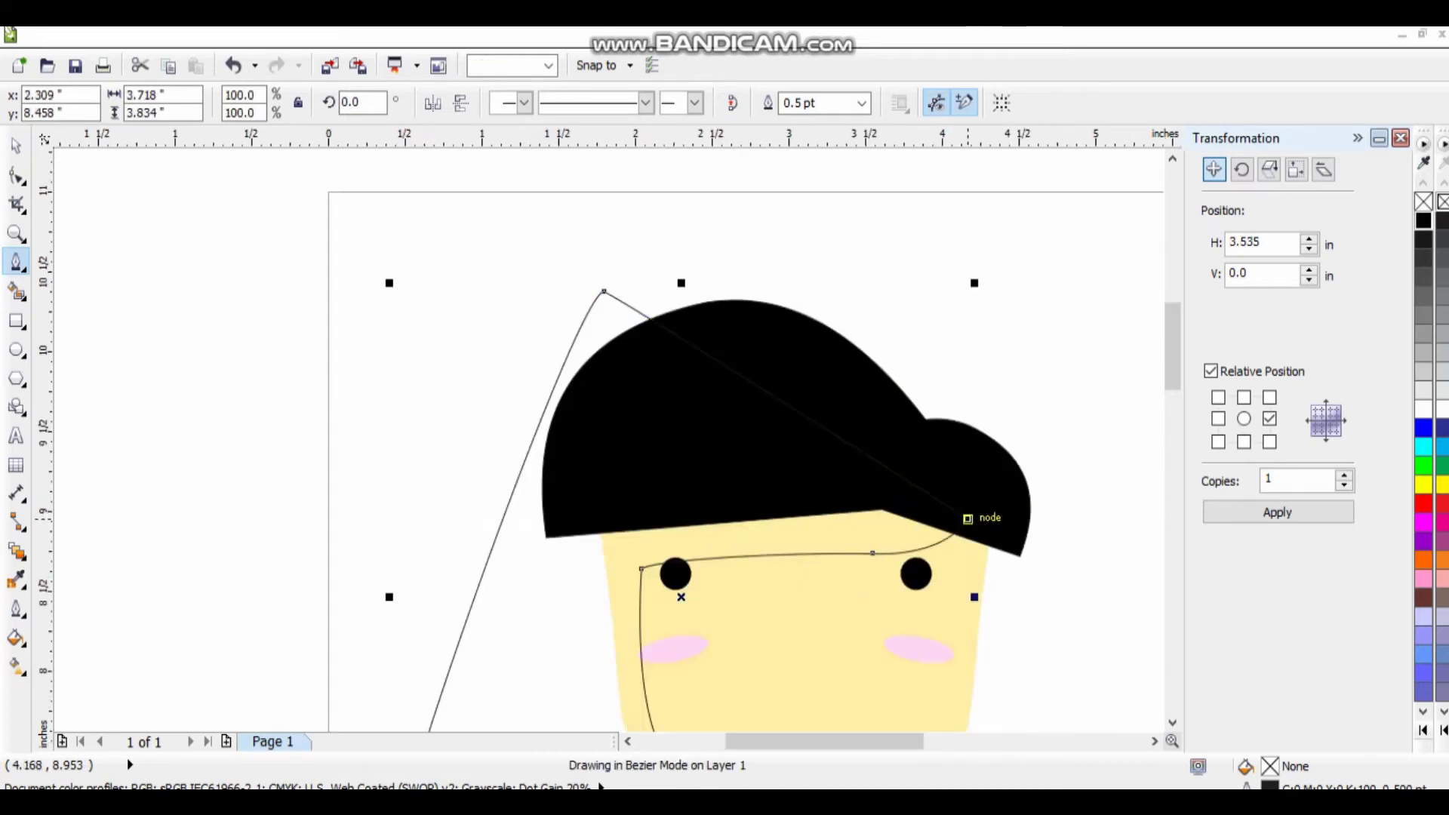
click(968, 518)
- Split the face shape with the closed curve to separate a shadow area, and delete the leftover curve
key(space)
scroll(967, 519, up, 2)
scroll(566, 501, down, 2)
scroll(598, 601, down, 1)
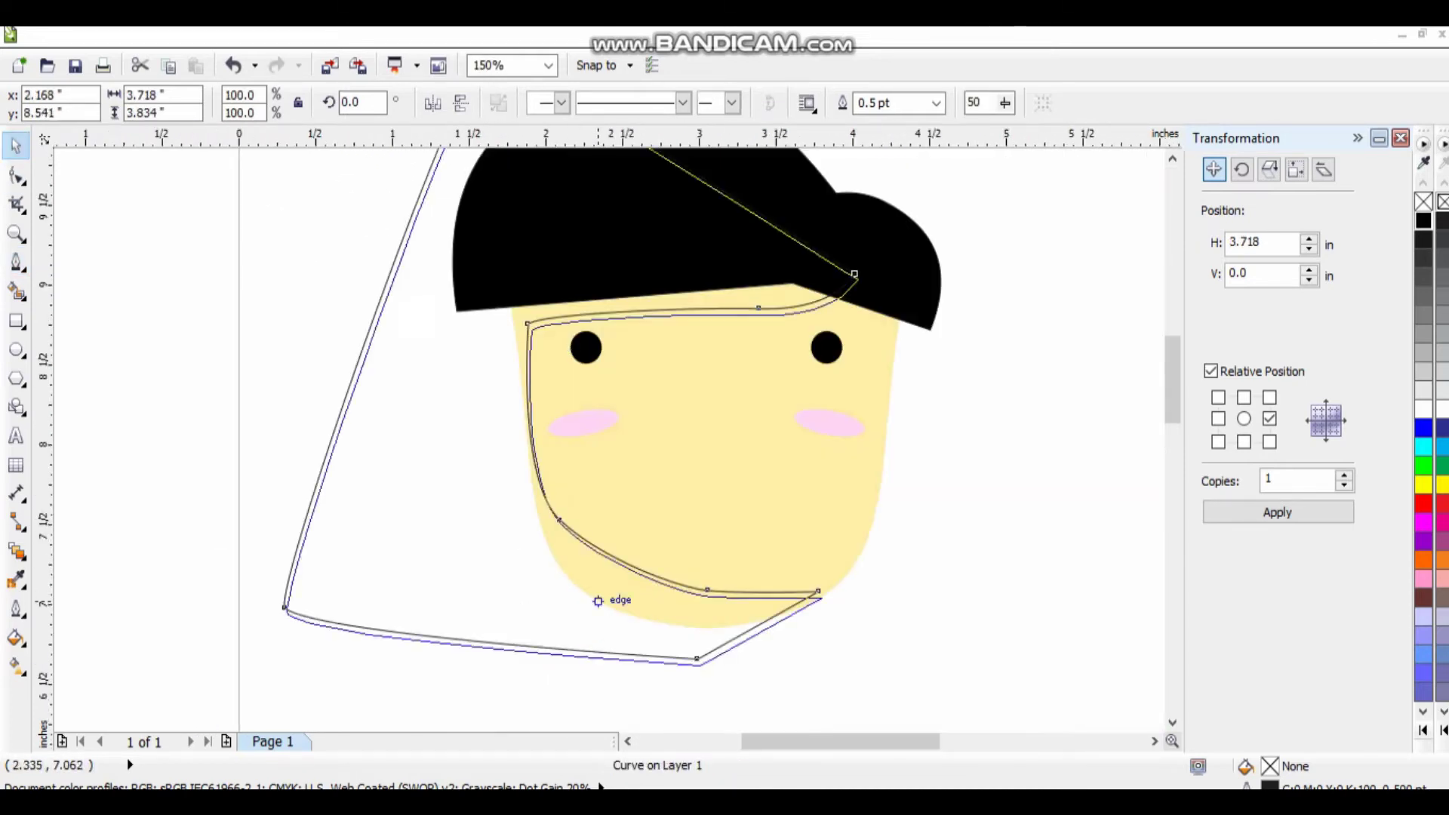
shift+click(600, 361)
key(Delete)
click(705, 468)
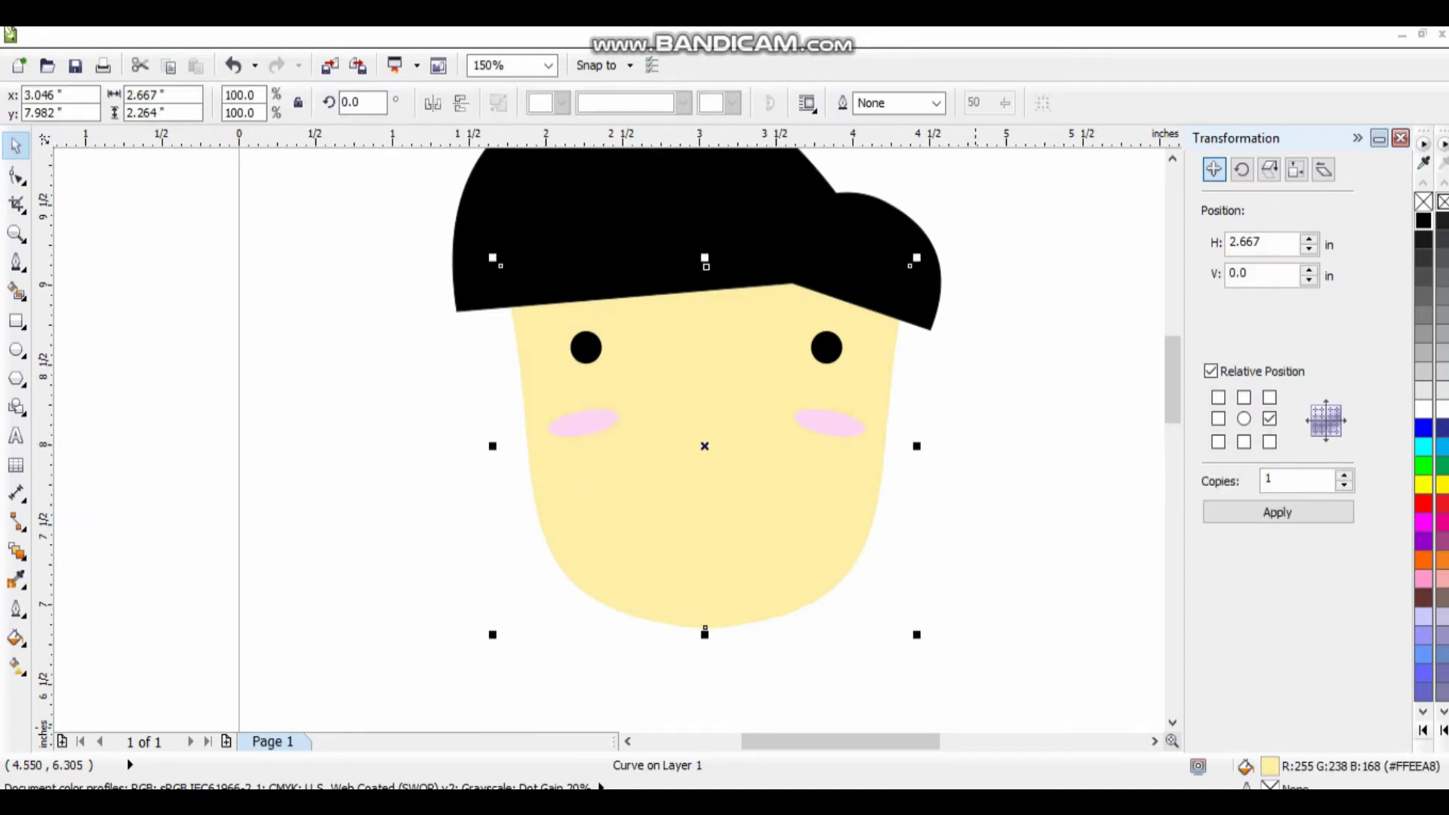
- Try a darker yellow fill on the inner part of the face
key(shift+F11)
key(Return)
scroll(701, 362, down, 2)
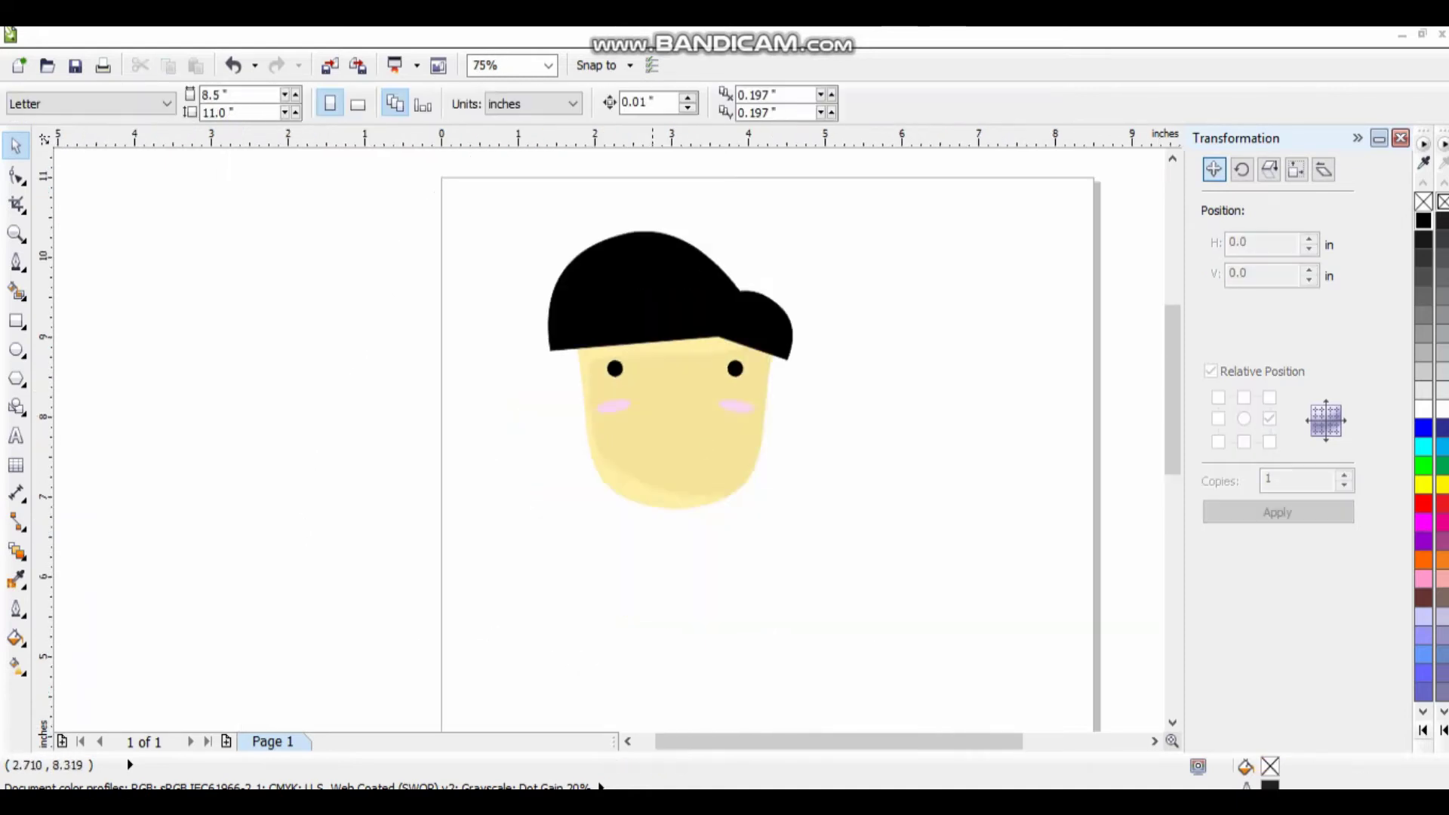
- Fill the shadow area under the cap and along the left side and chin with darker yellow, keeping the inner face light
scroll(702, 362, up, 2)
key(space)
key(shift+F11)
key(Return)
key(Escape)
scroll(513, 424, up, 1)
scroll(514, 425, down, 1)
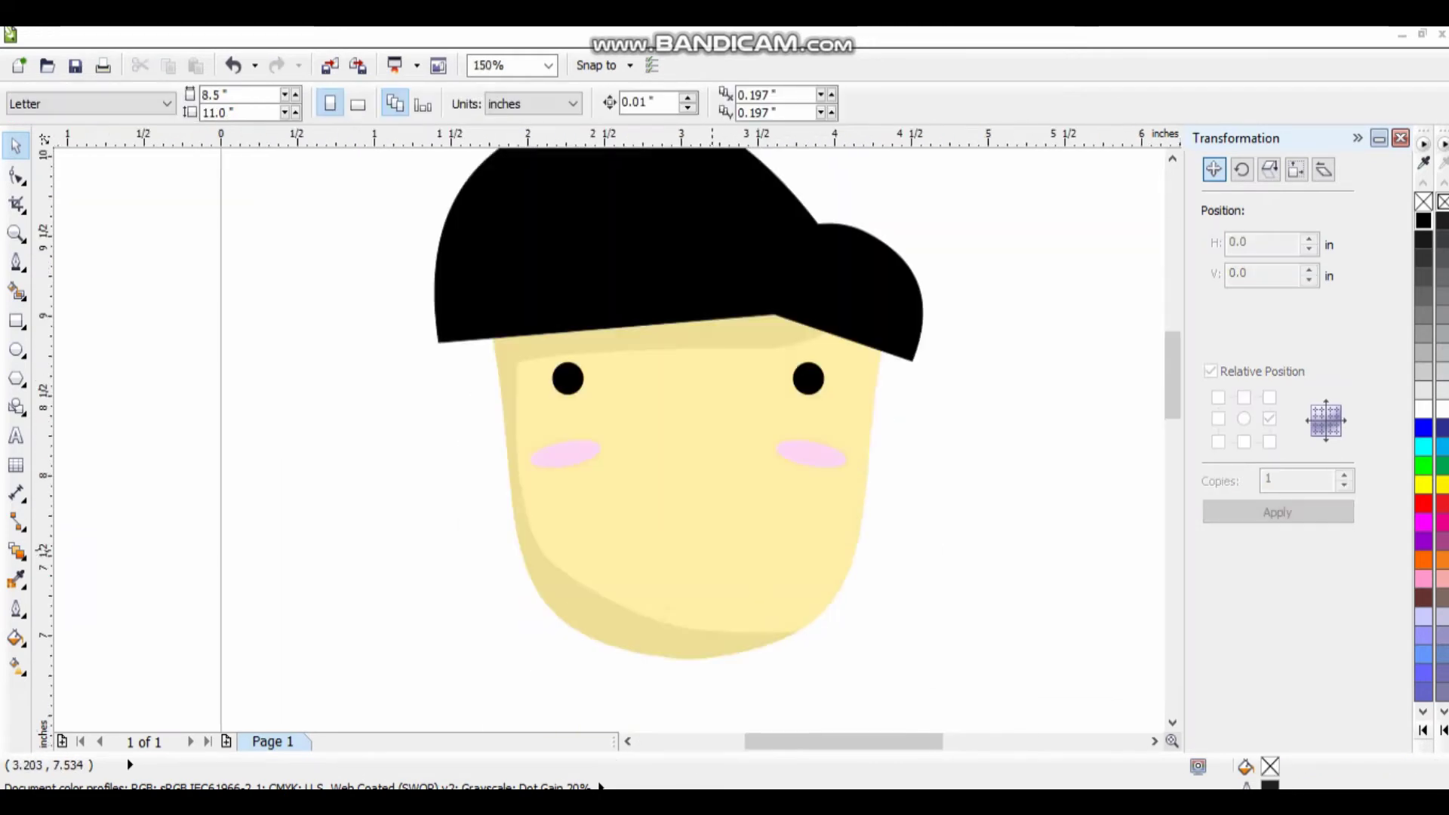
click(514, 425)
key(Escape)
scroll(785, 343, down, 1)
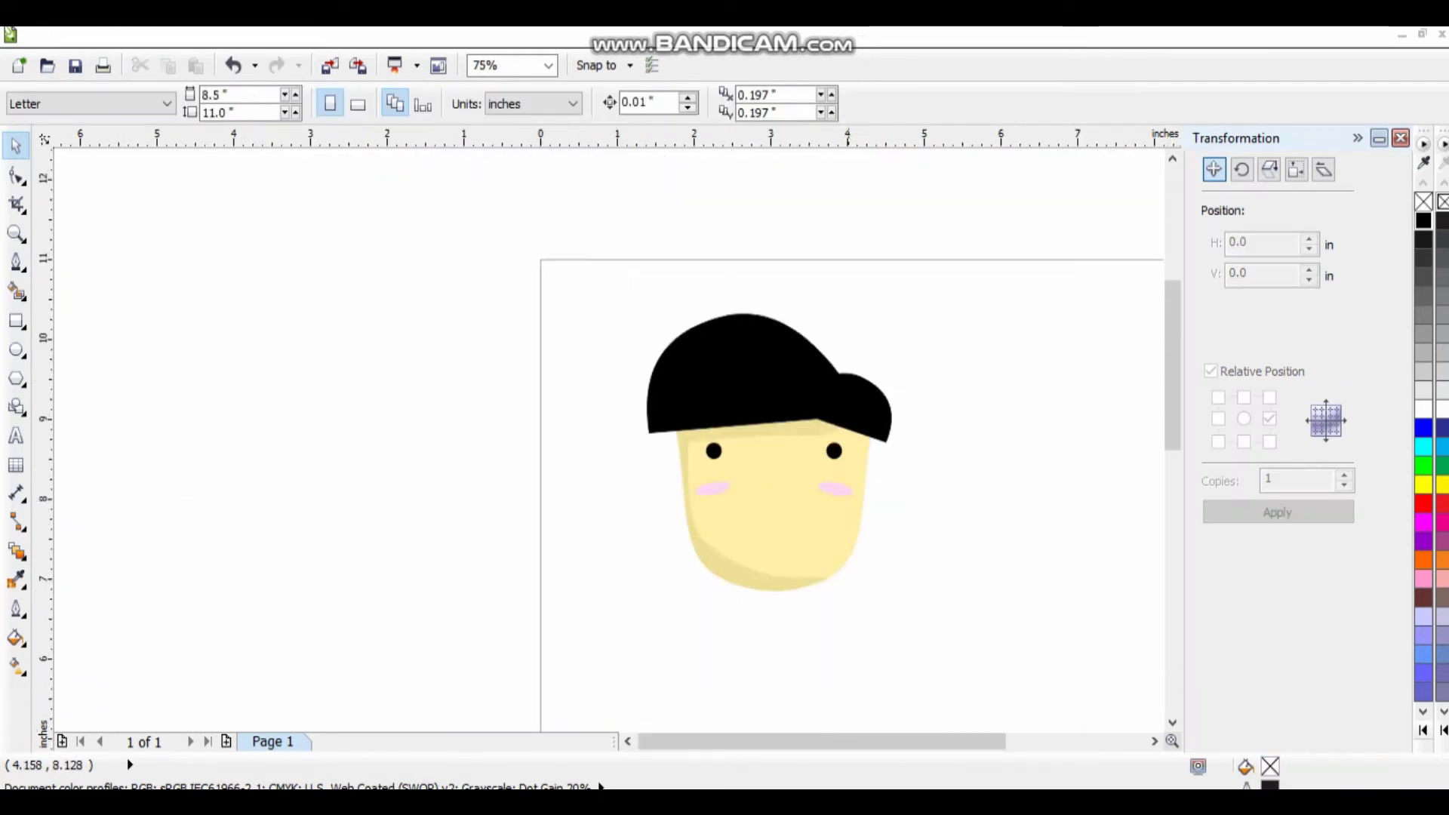
- Draw a slanted strip about 1.2 in wide on the cap's dome, with small jagged notches in its long edges
scroll(784, 344, up, 2)
click(401, 411)
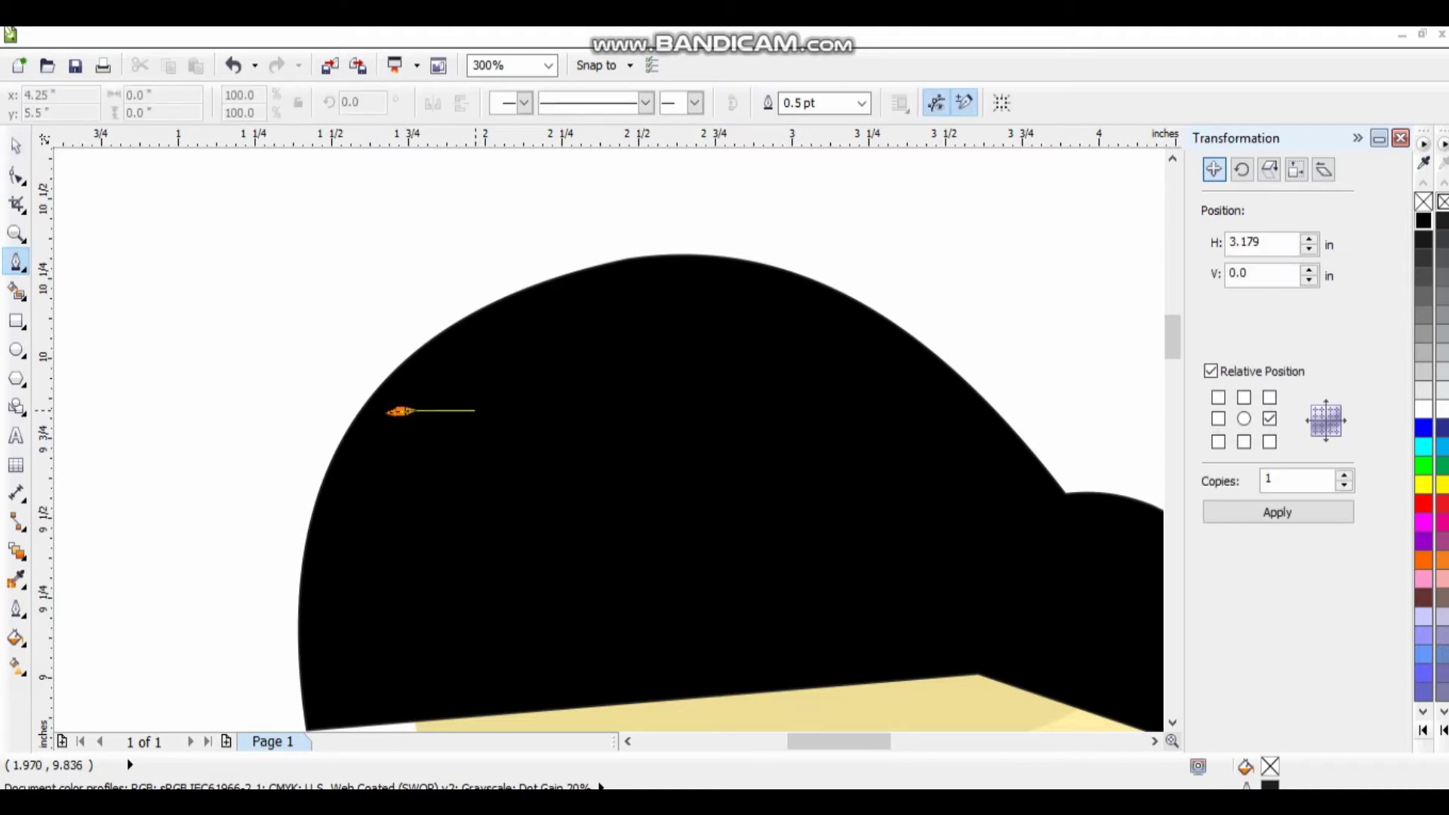
click(479, 407)
click(501, 407)
scroll(503, 406, up, 1)
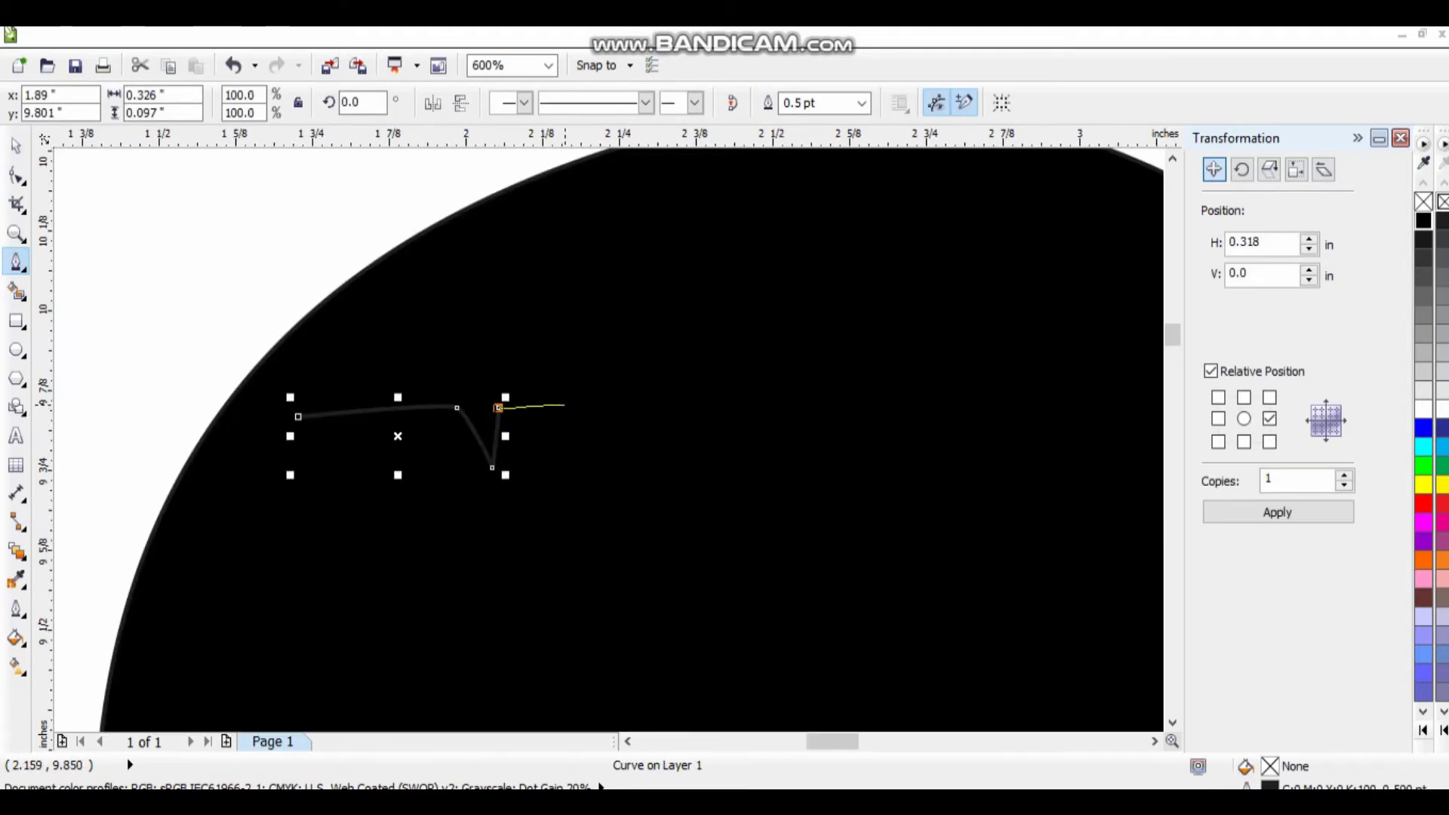
scroll(683, 410, down, 1)
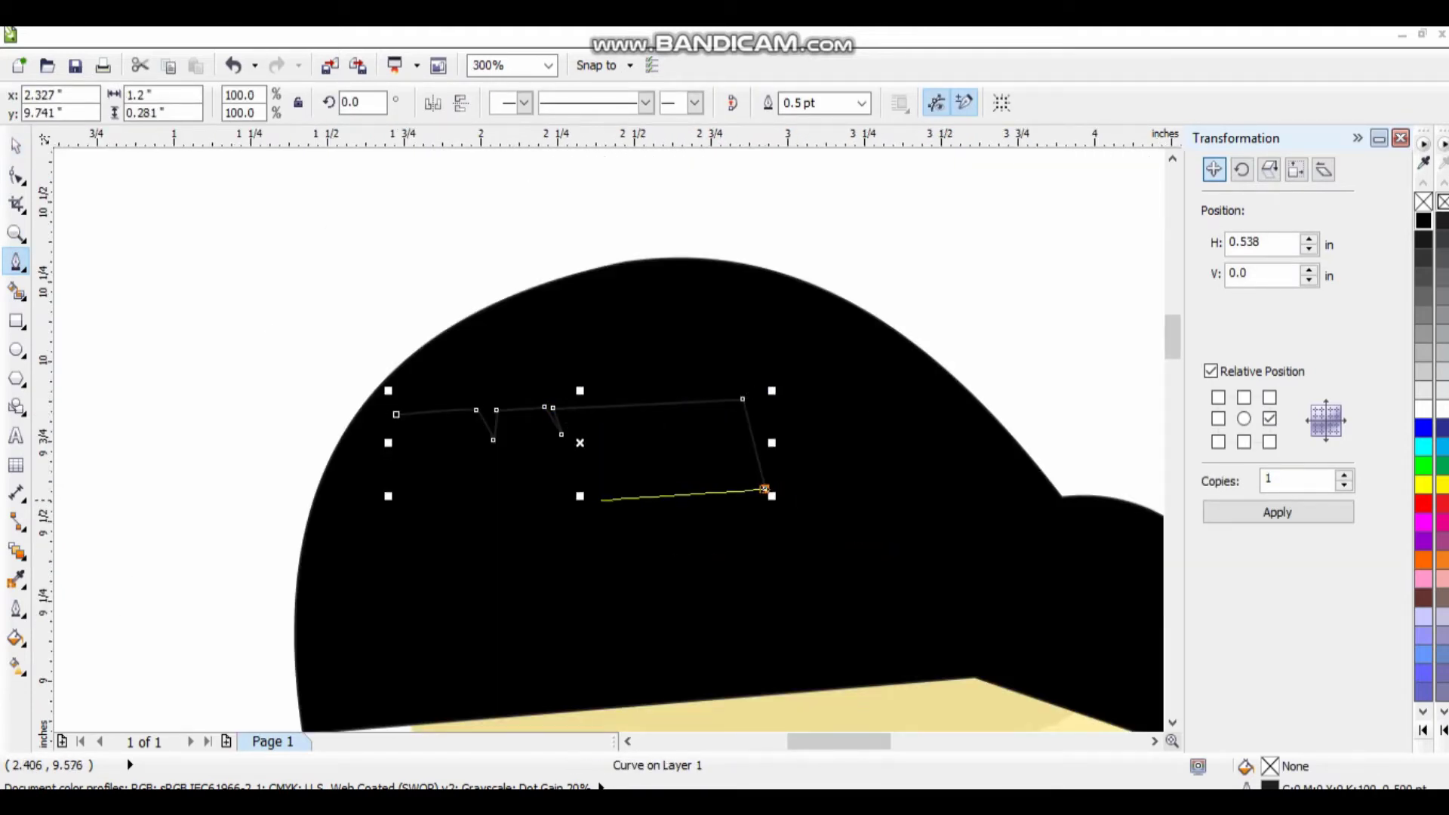
scroll(561, 480, up, 1)
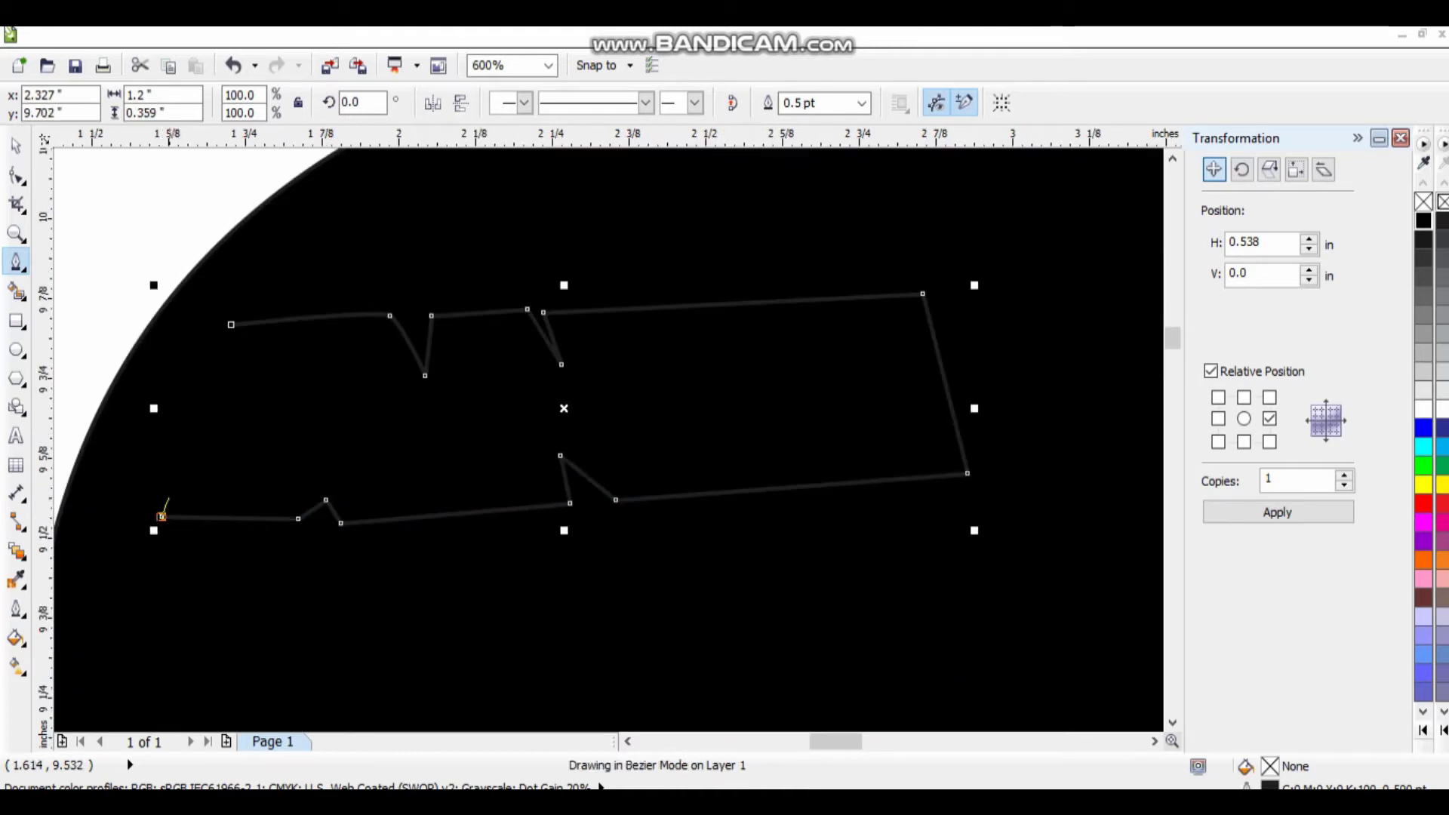
- Fill the notched strip on the cap with white and remove its outline
click(1423, 409)
right_click(1423, 202)
key(space)
scroll(607, 438, down, 1)
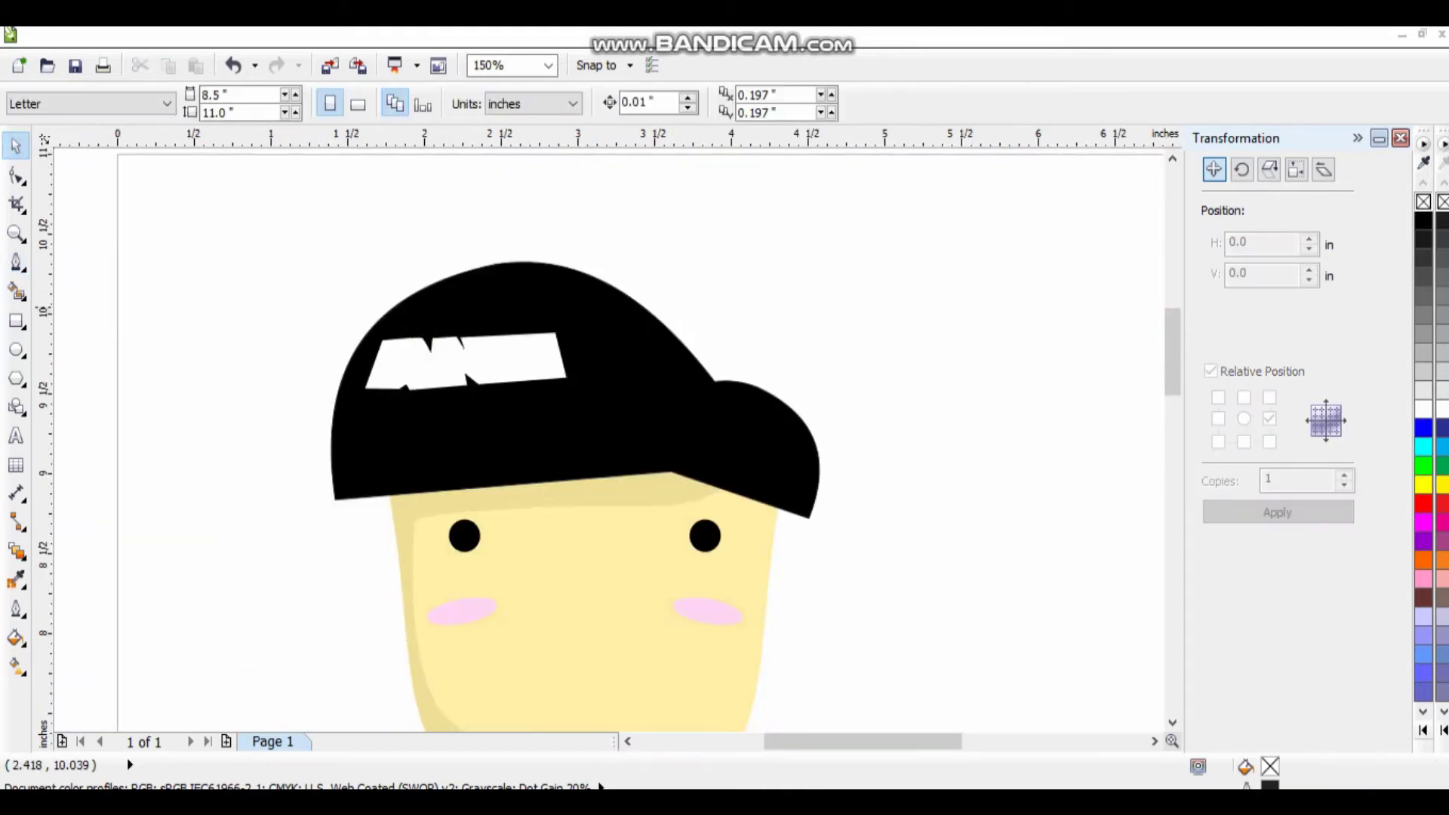
- Reshape the cap's outline where the dome meets the brim so the dome curves down steeply into the brim
scroll(759, 317, down, 1)
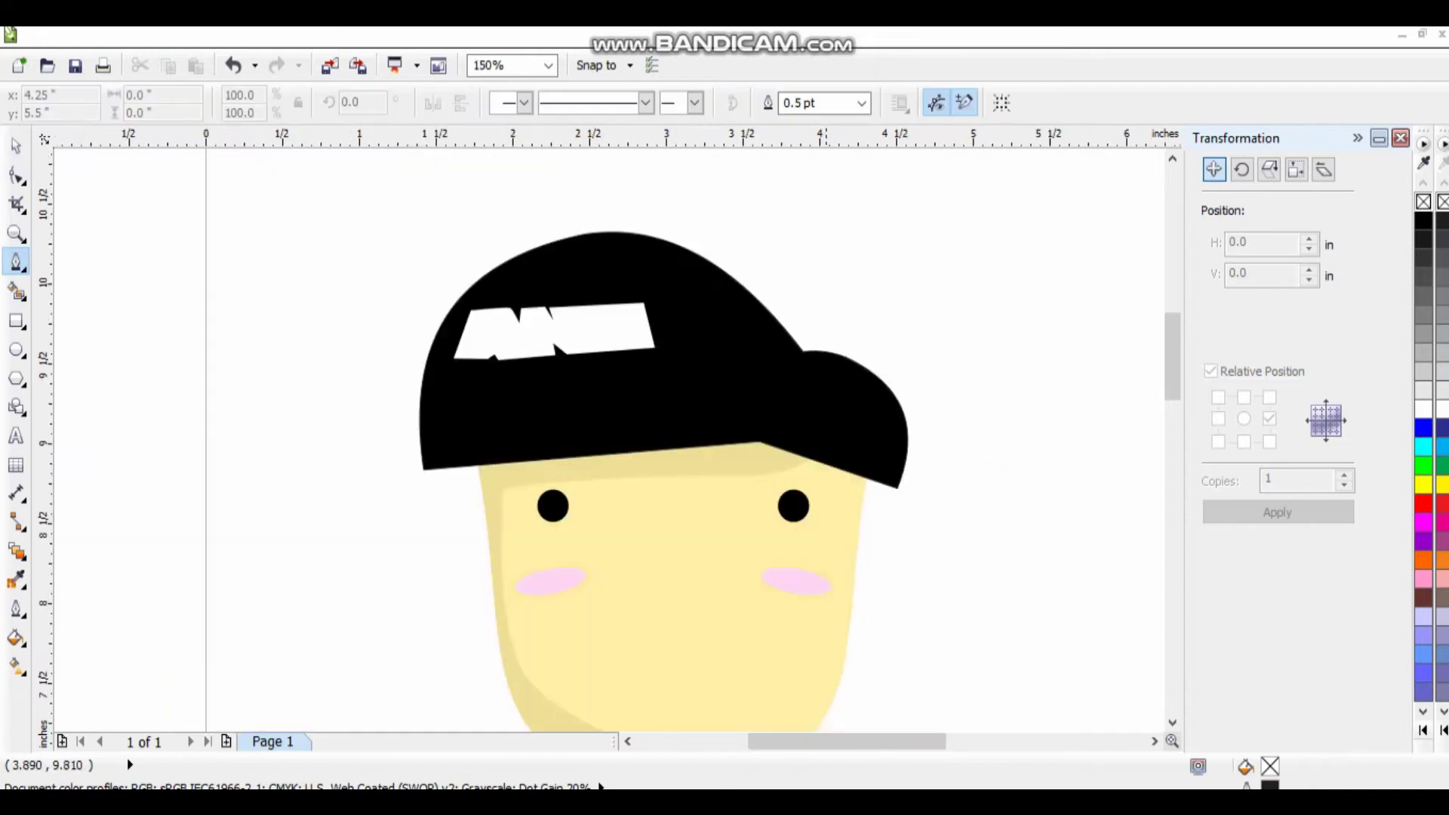
key(F10)
click(792, 343)
drag(794, 212, 791, 237)
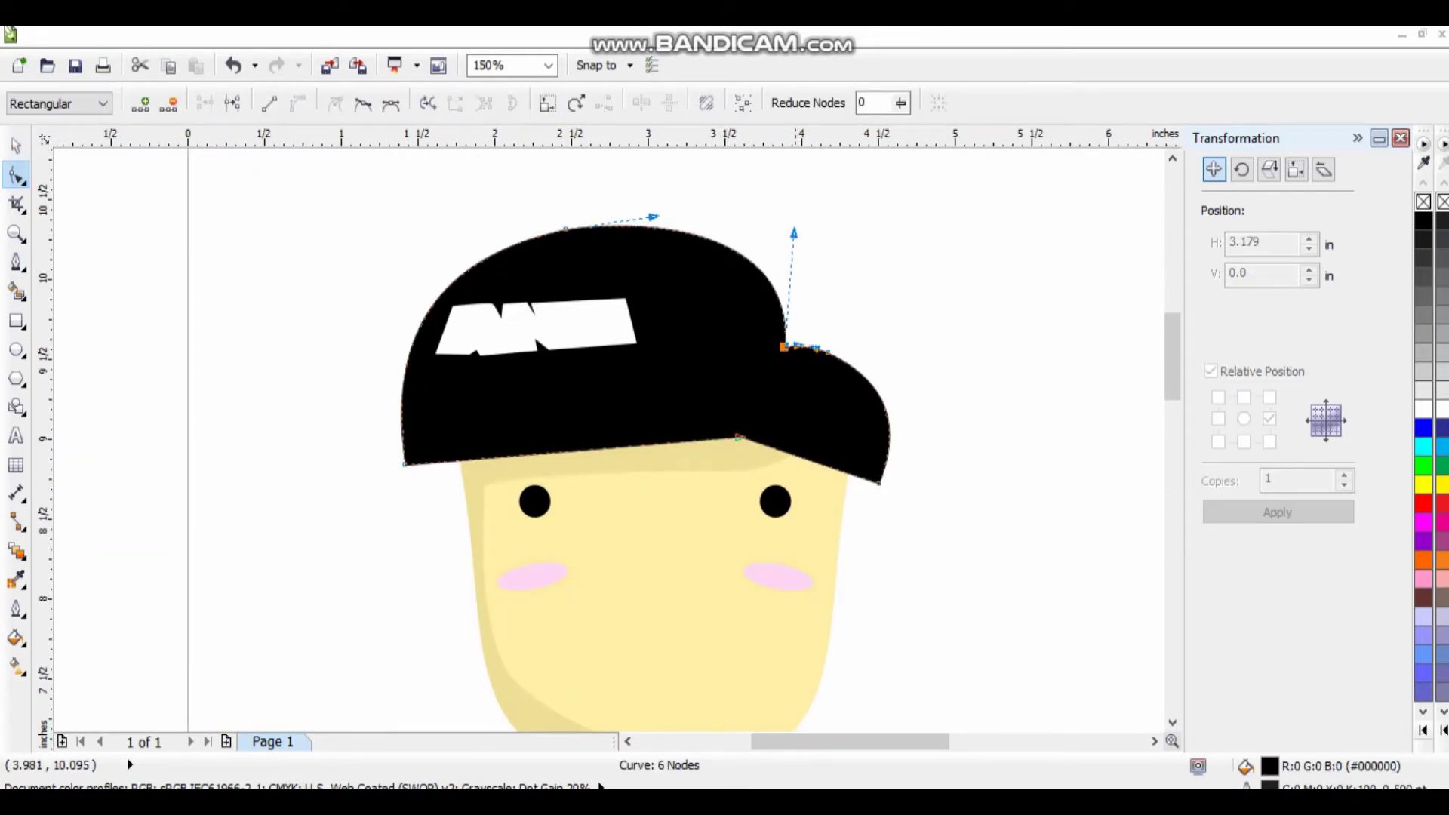
scroll(683, 394, up, 1)
- Draw a closed cap-underside shape about 3.09 in wide along the cap's lower edge, extending slightly below it at both ends
click(15, 261)
scroll(201, 502, up, 1)
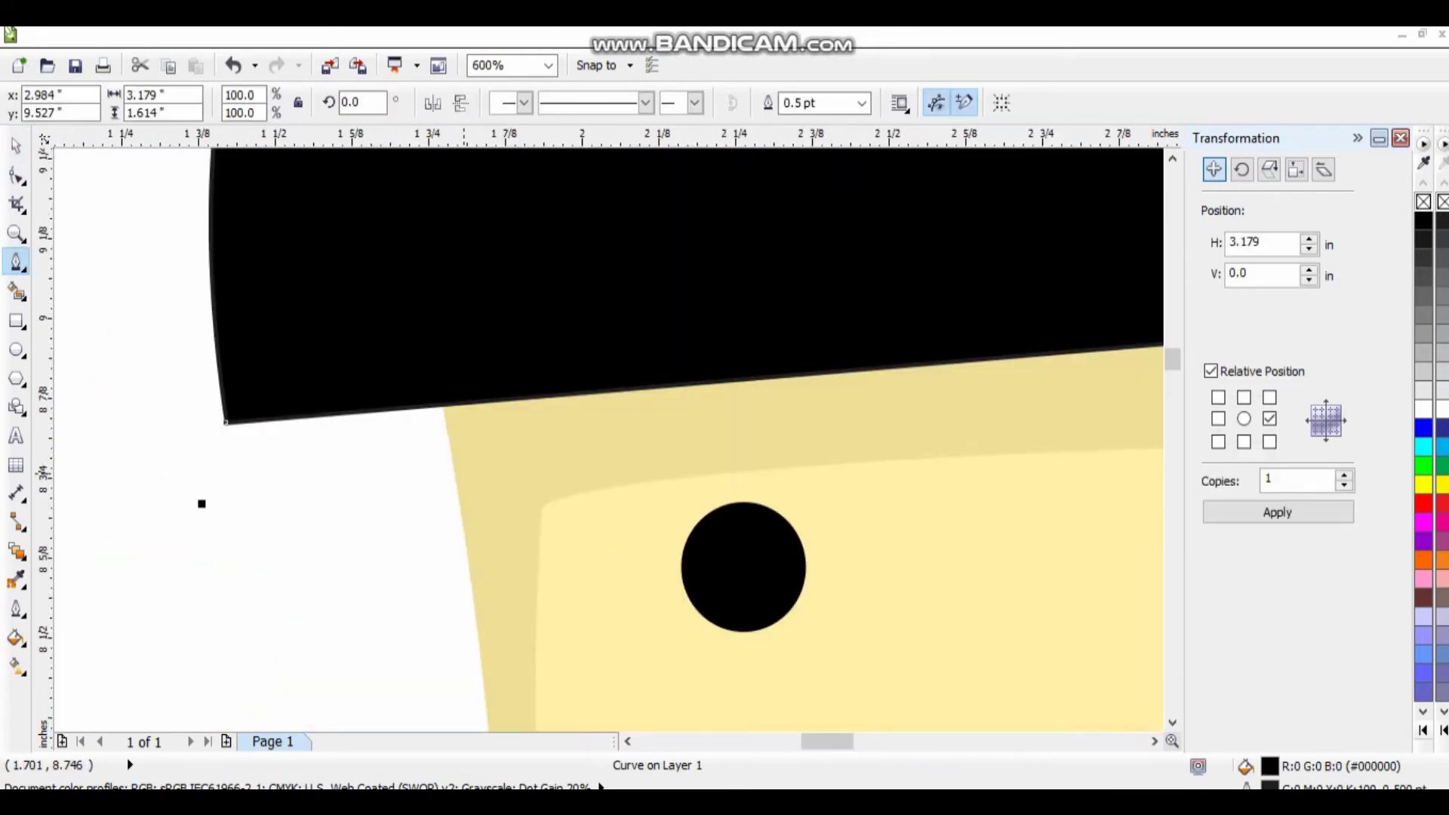
click(226, 417)
click(527, 455)
scroll(327, 317, down, 2)
click(328, 318)
click(673, 277)
scroll(768, 360, up, 3)
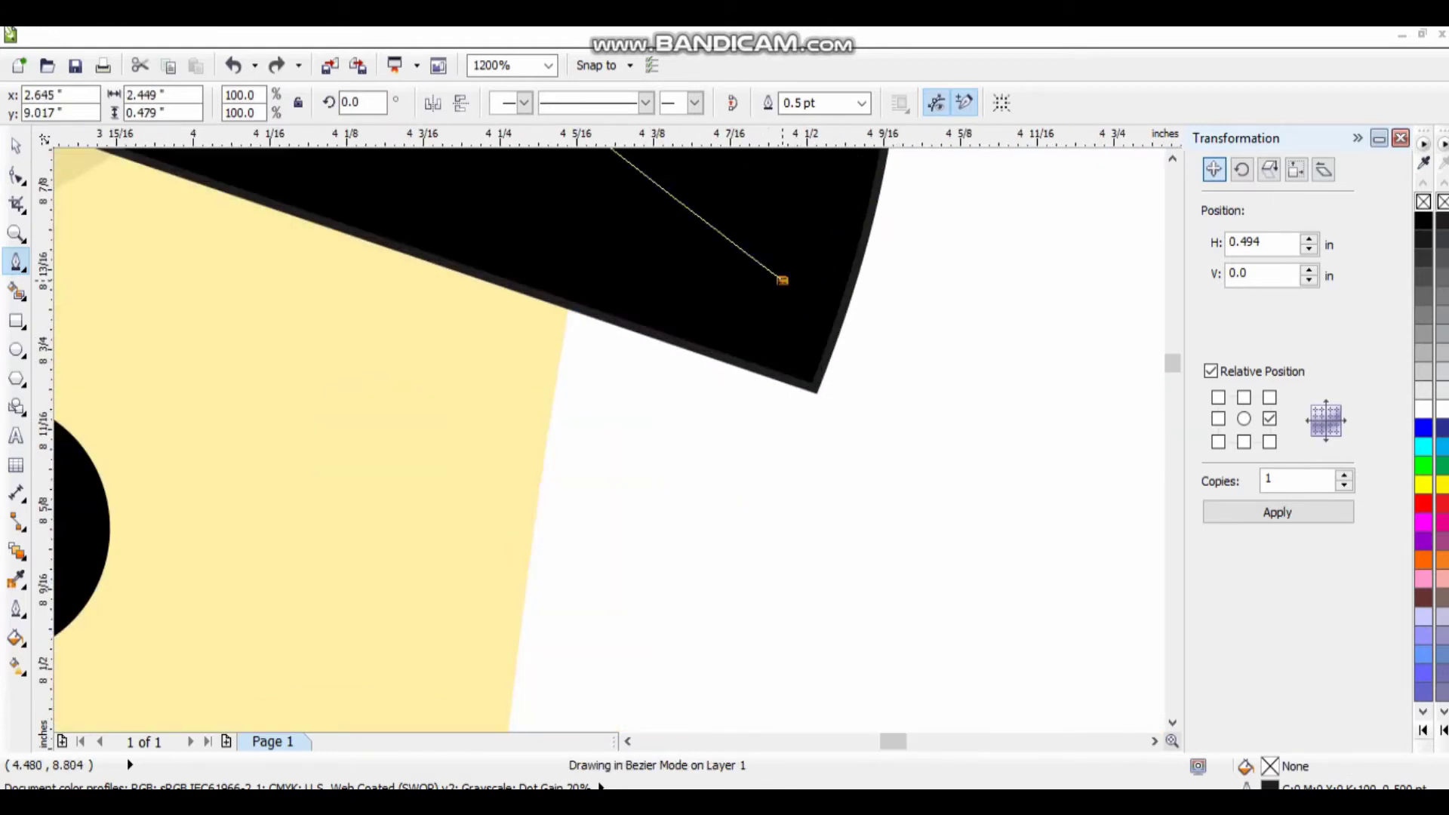
click(474, 498)
- Fill the cap's underside shape with dark grey #4D4D4D and place it behind the face and cap
scroll(474, 498, down, 3)
scroll(573, 453, up, 1)
key(space)
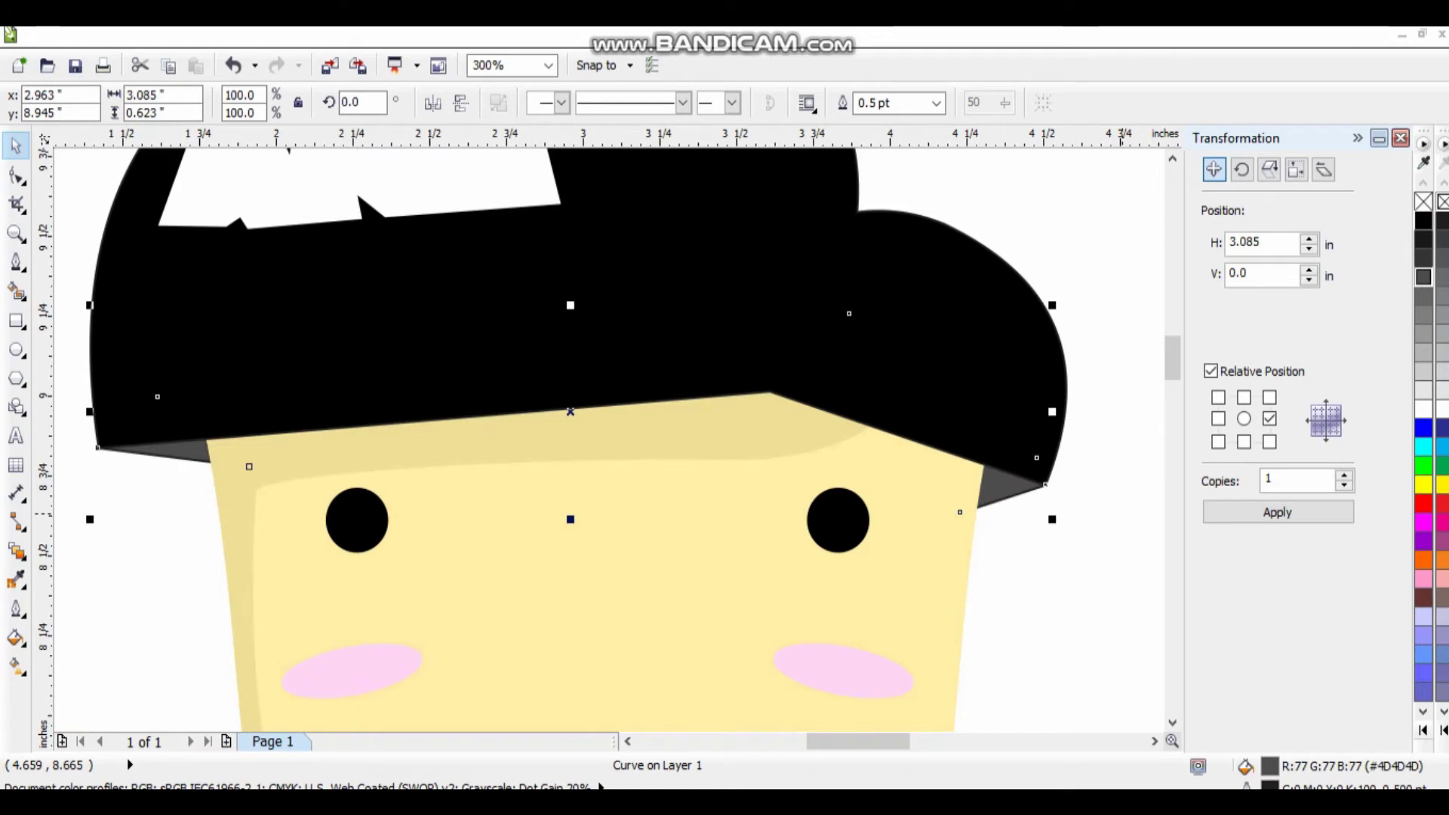
scroll(604, 438, down, 2)
key(Escape)
scroll(603, 438, up, 2)
scroll(579, 453, down, 1)
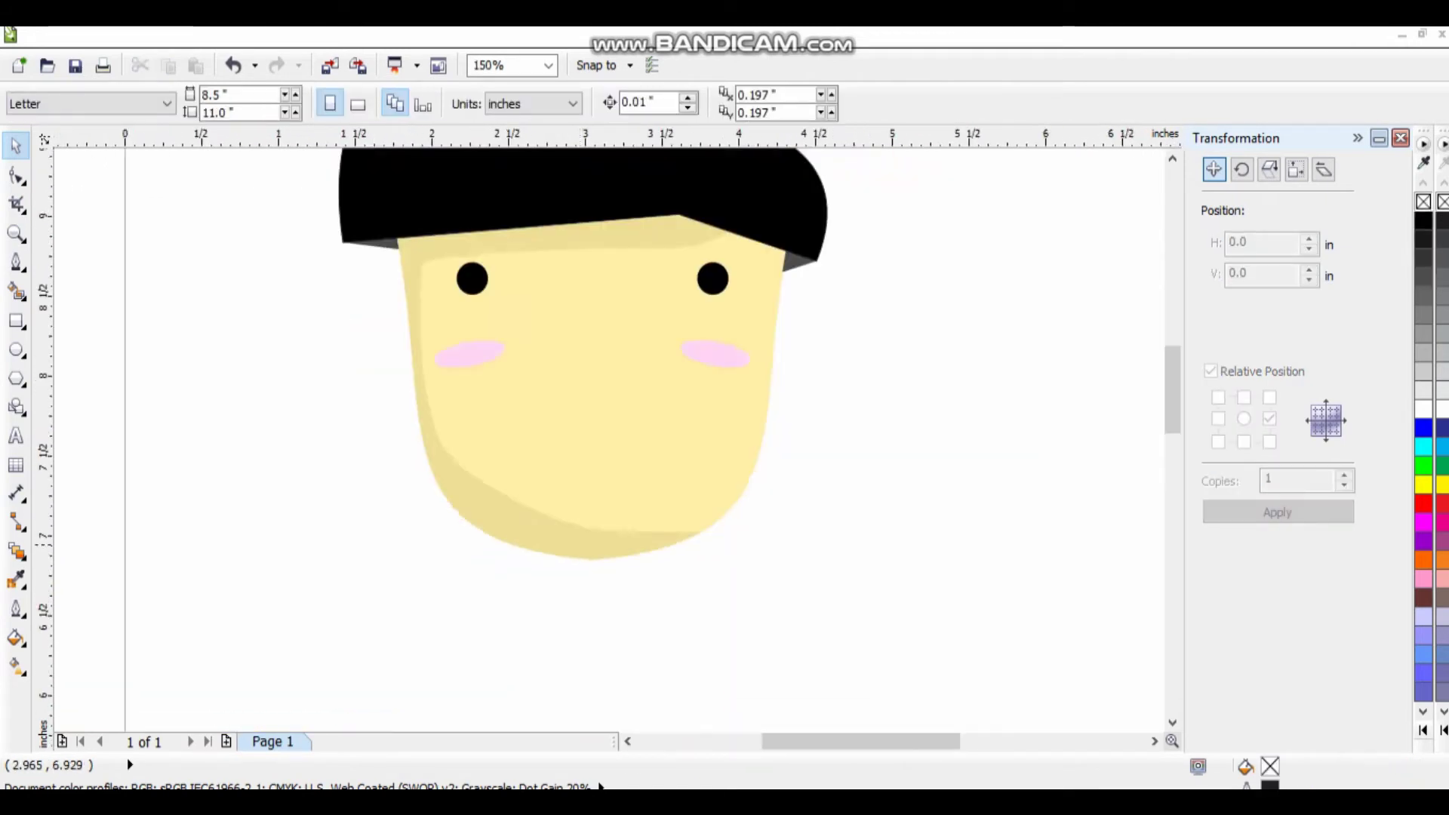
- Draw a closed outline of a wide open mouth below the cheeks, with rounded corners and a slanted lower edge
key(space)
scroll(643, 307, up, 1)
click(294, 482)
click(736, 484)
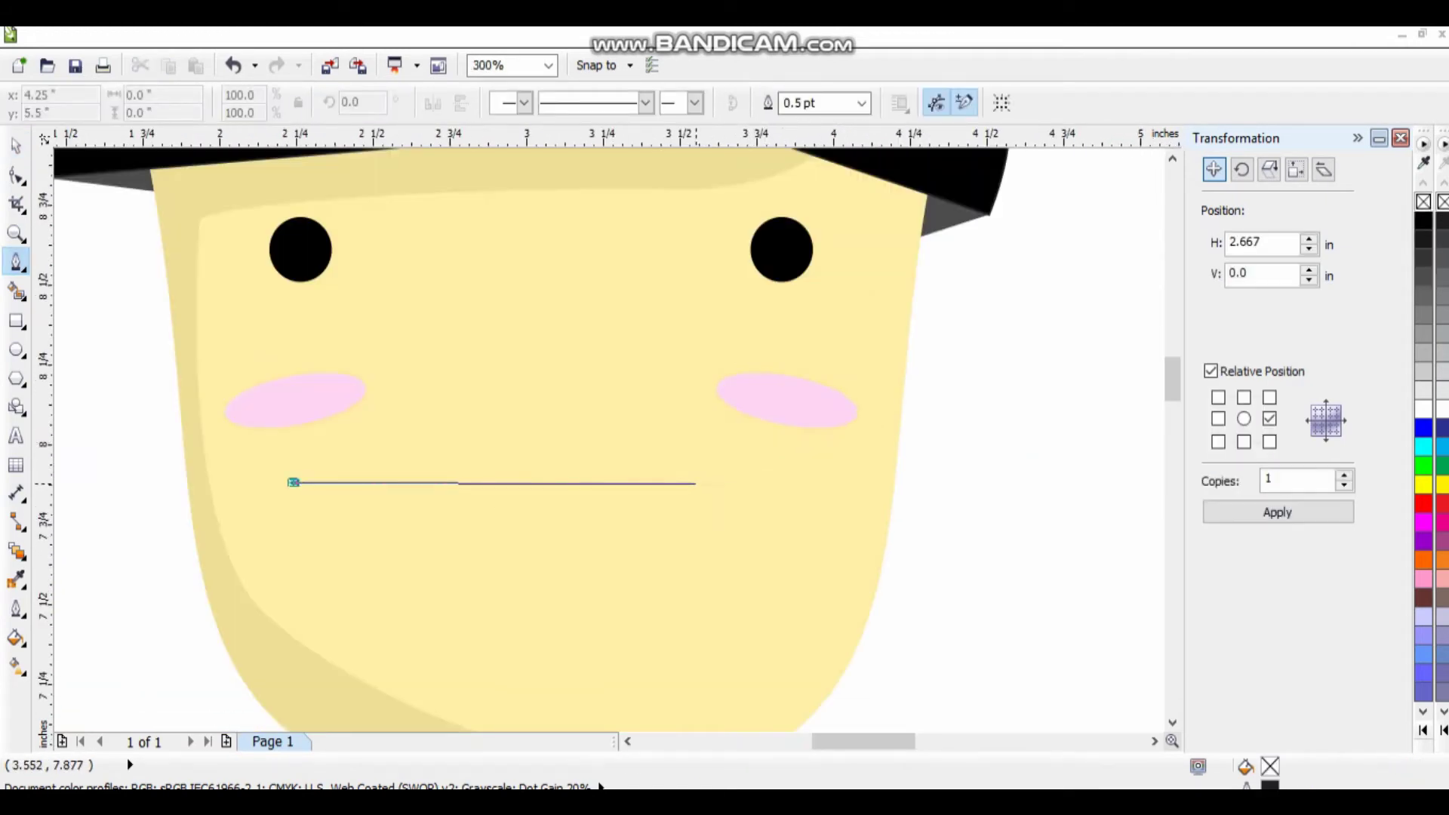
click(695, 482)
scroll(777, 463, down, 2)
scroll(815, 588, up, 1)
drag(719, 719, 802, 706)
scroll(604, 575, up, 1)
drag(610, 576, 640, 600)
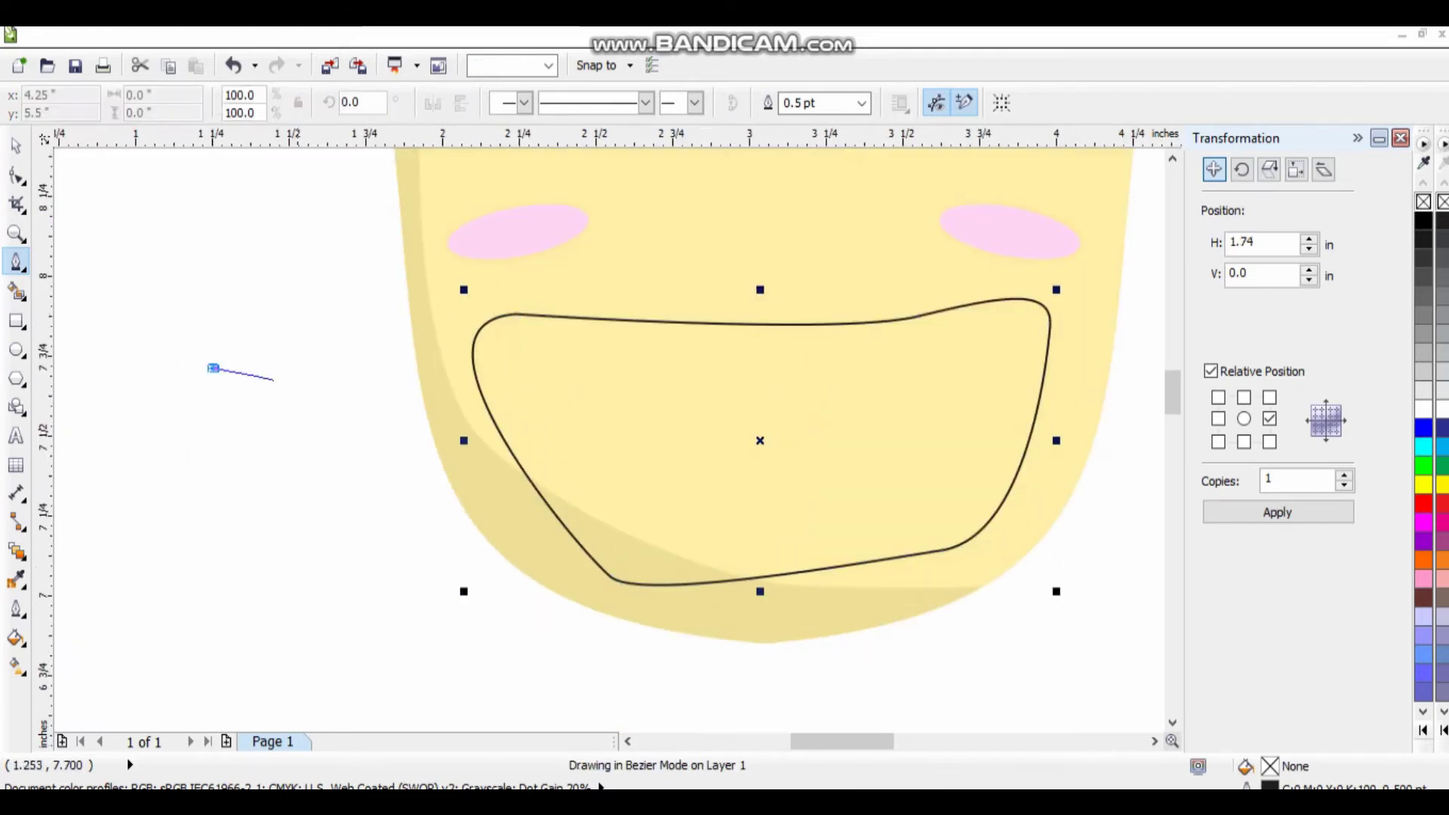
- Refine the curve at the mouth outline's lower-left corner, keeping the mouth about 1.9 by 0.9 in
scroll(456, 434, down, 1)
key(F10)
scroll(708, 552, up, 1)
click(632, 511)
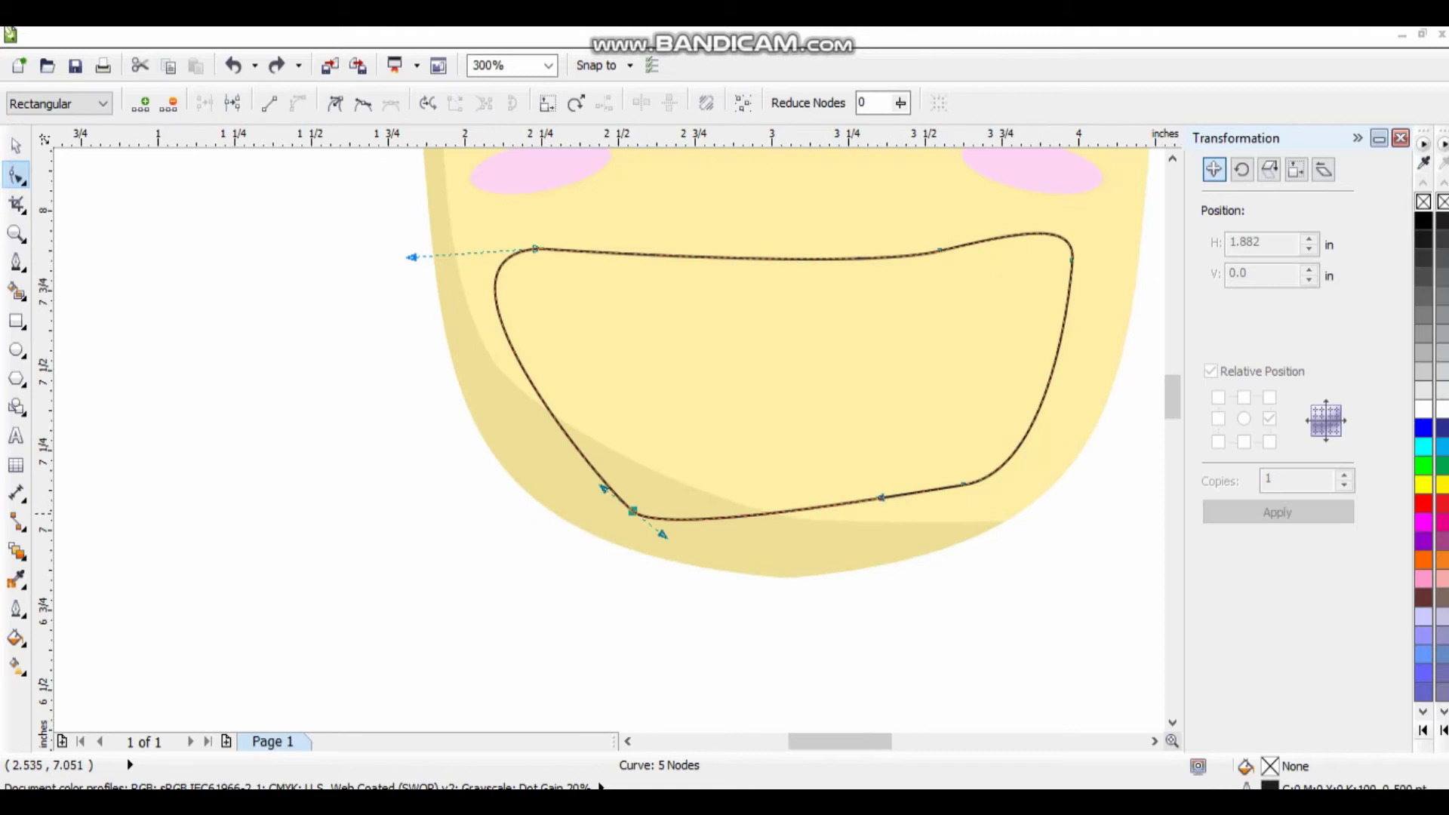
scroll(565, 484, down, 1)
key(space)
key(Escape)
scroll(565, 485, down, 2)
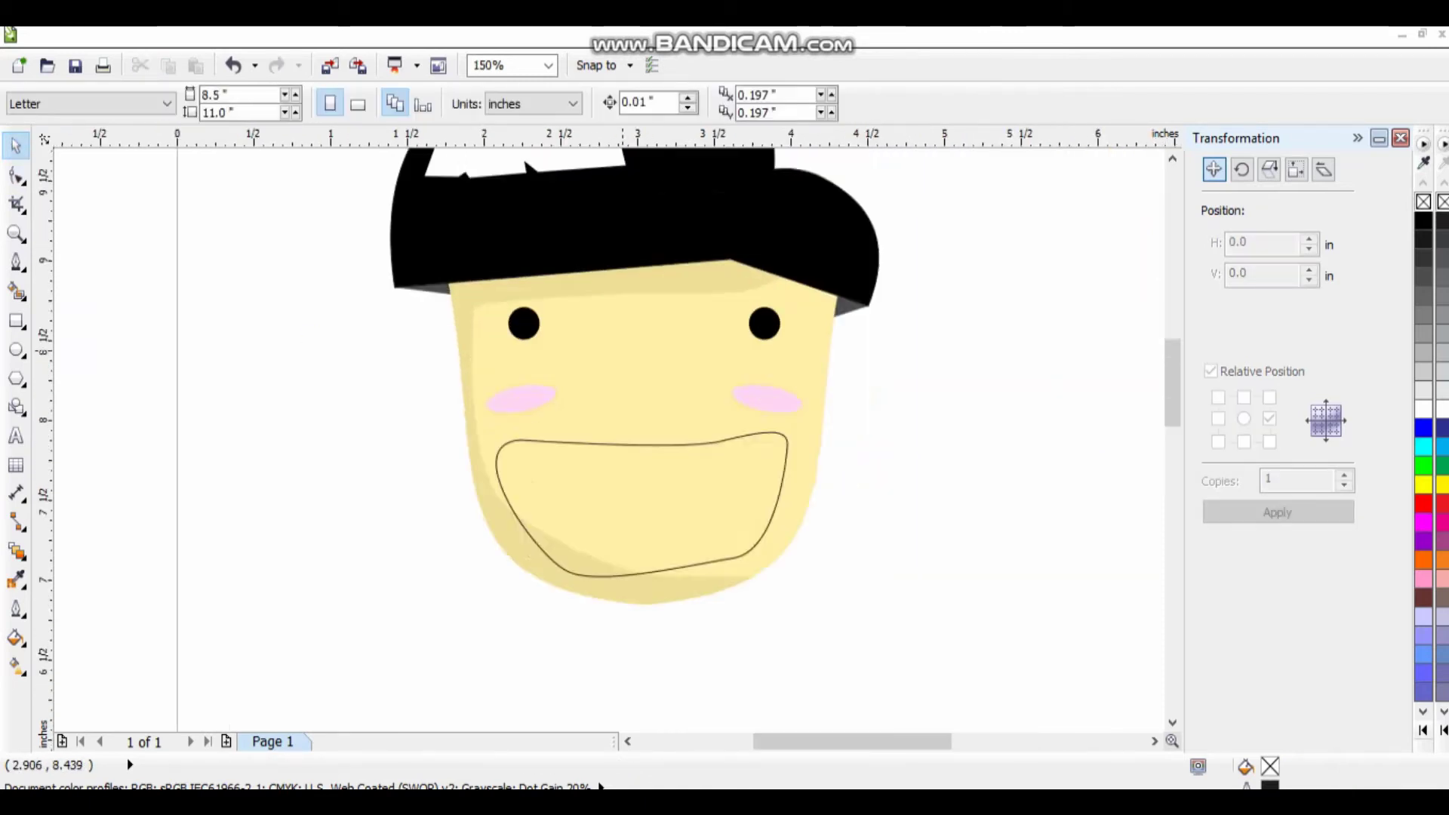
- Draw a closed tongue outline about 1.8 in wide with a wavy upper edge across the mouth's lower part, reaching past the chin
scroll(700, 407, up, 2)
scroll(596, 446, down, 1)
click(596, 413)
key(F5)
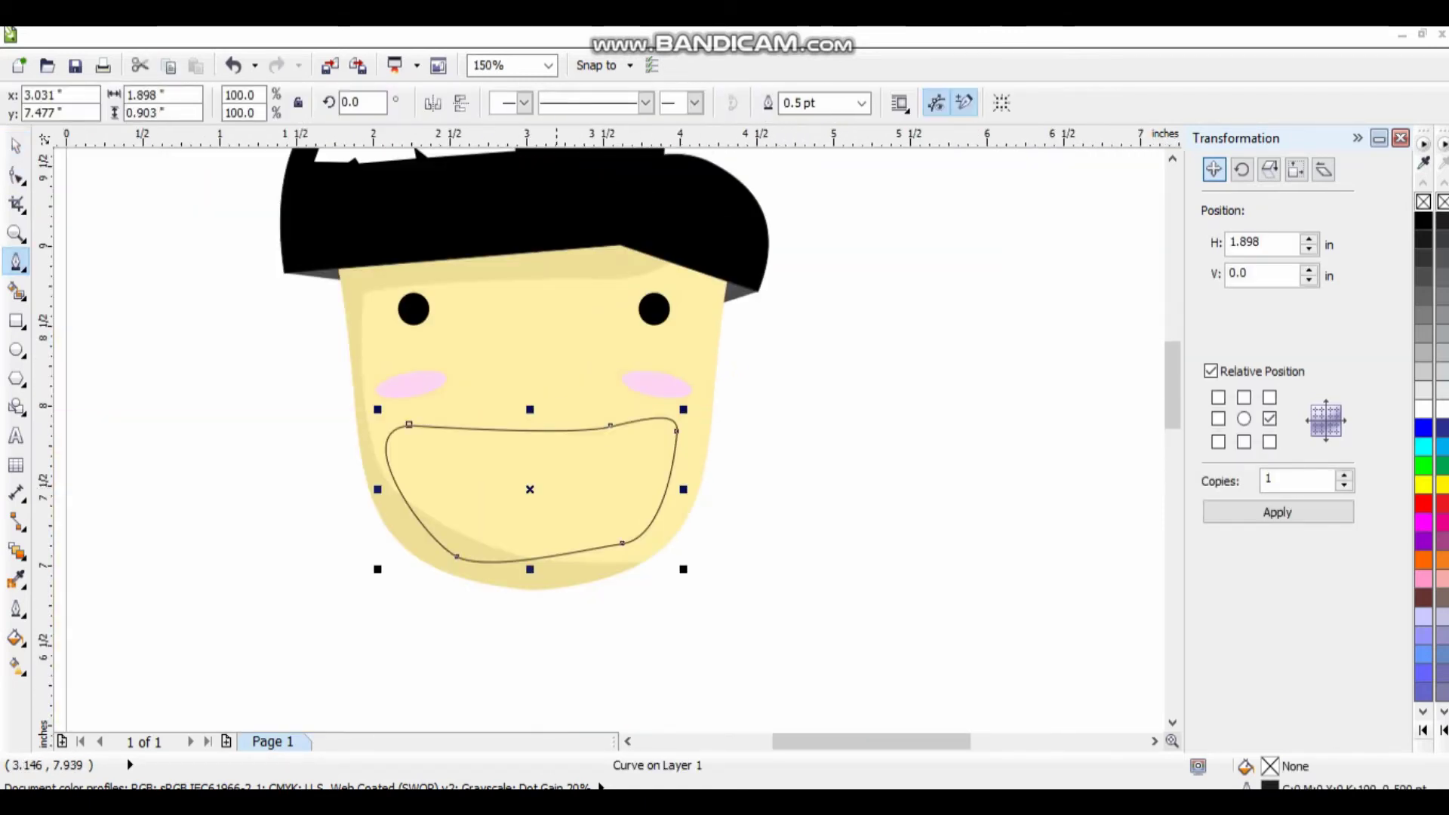
scroll(596, 445, up, 1)
click(249, 603)
drag(382, 538, 520, 573)
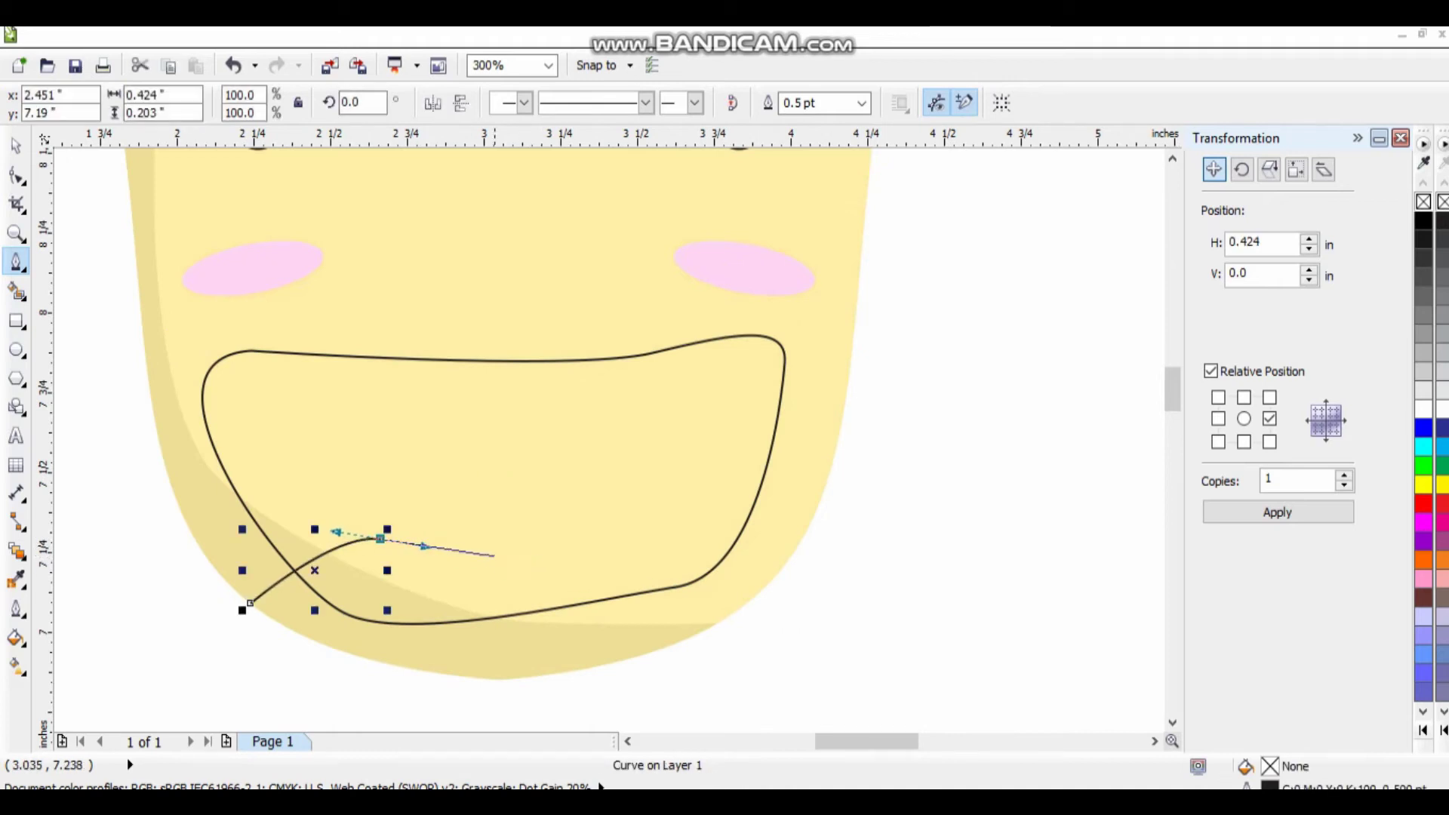
scroll(656, 540, down, 2)
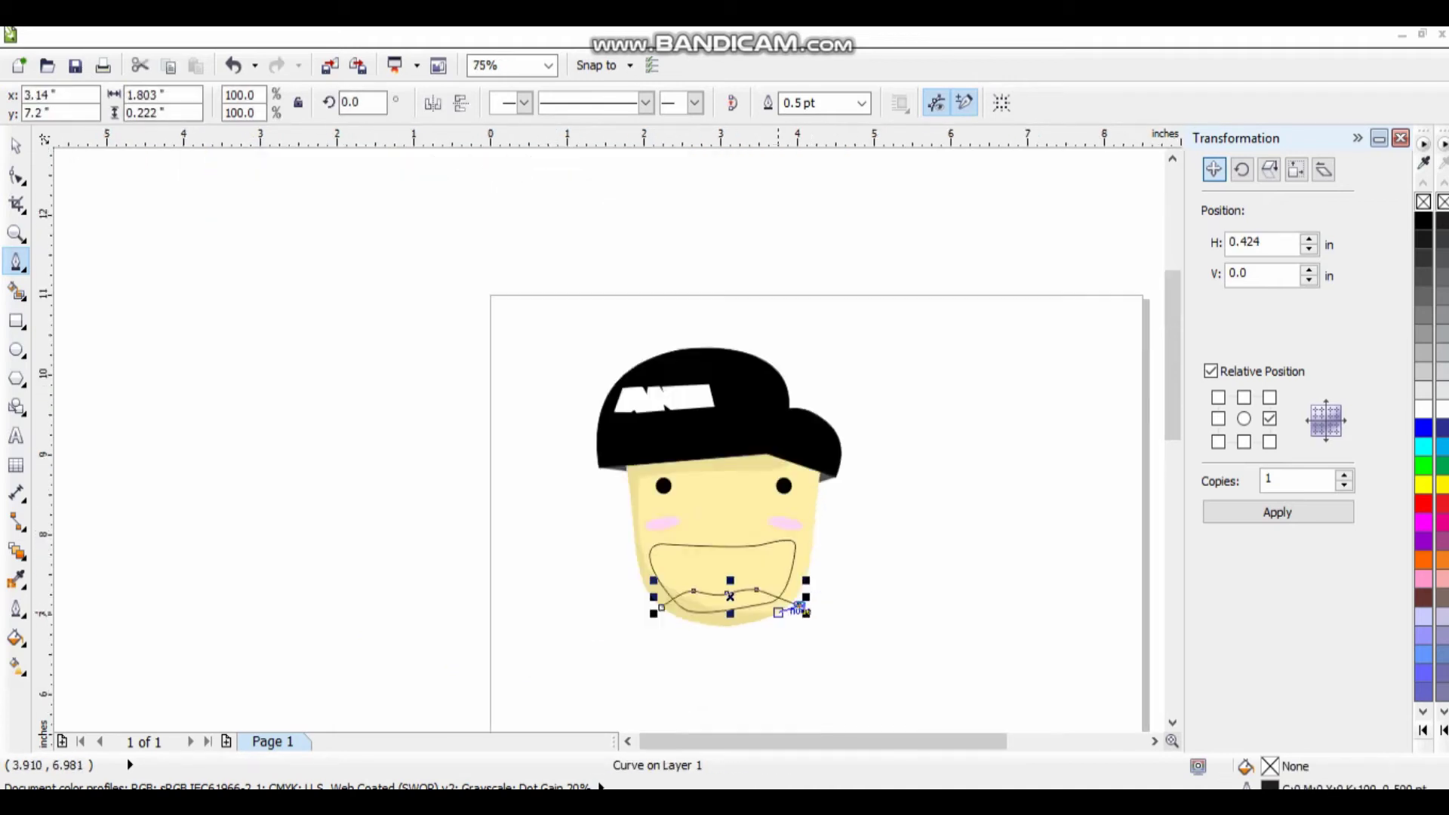
scroll(656, 540, up, 1)
click(858, 557)
click(719, 644)
click(576, 560)
- Draw a closed teeth outline about 2.2 by 0.5 in over the mouth's upper part, with a square gap and a small drip-like notch
scroll(718, 643, up, 1)
click(283, 448)
drag(465, 480, 688, 478)
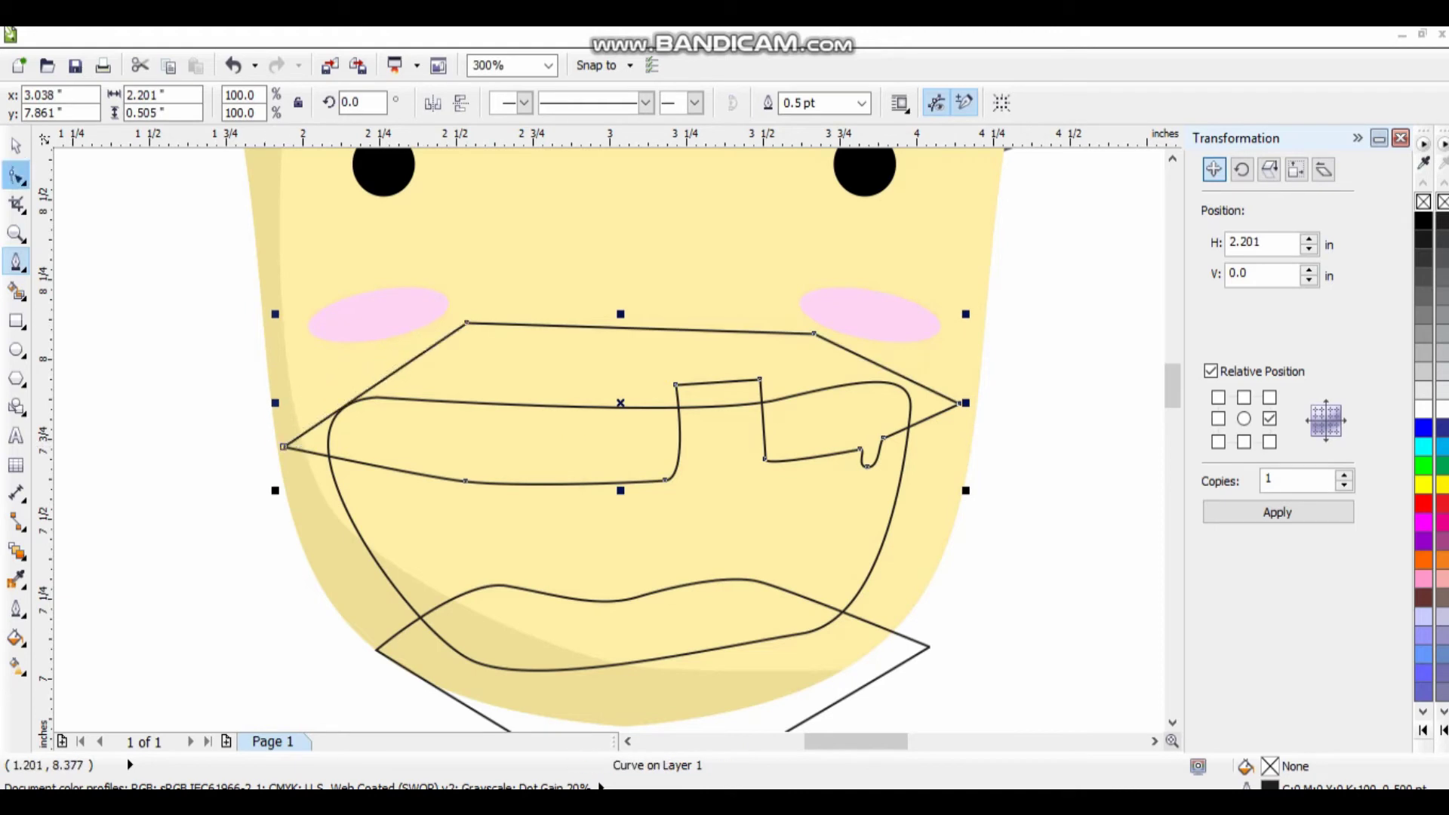
- Trim the teeth and tongue outlines to the mouth shape and delete the parts outside it
key(space)
key(Delete)
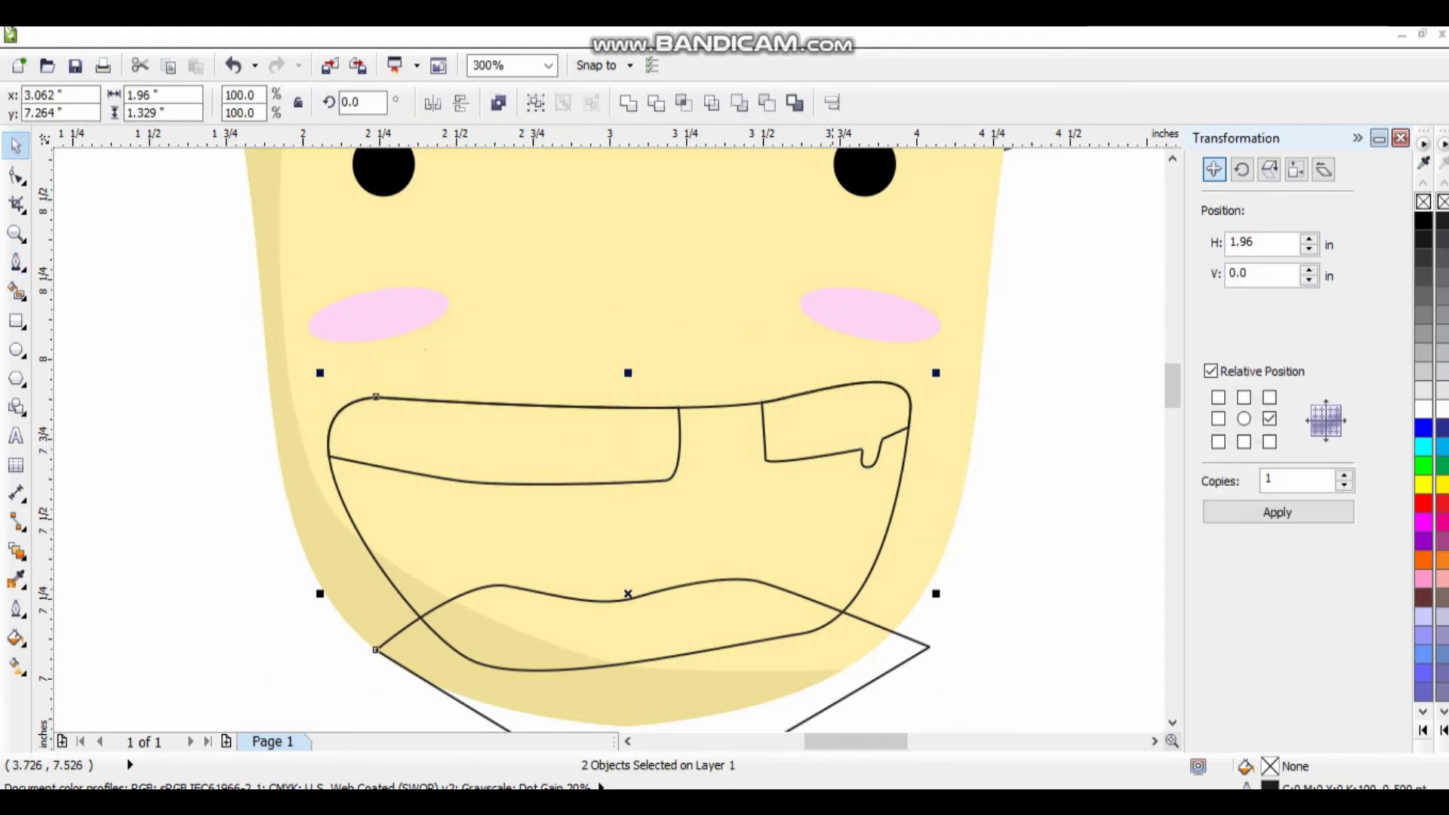
scroll(608, 431, down, 4)
scroll(608, 430, up, 4)
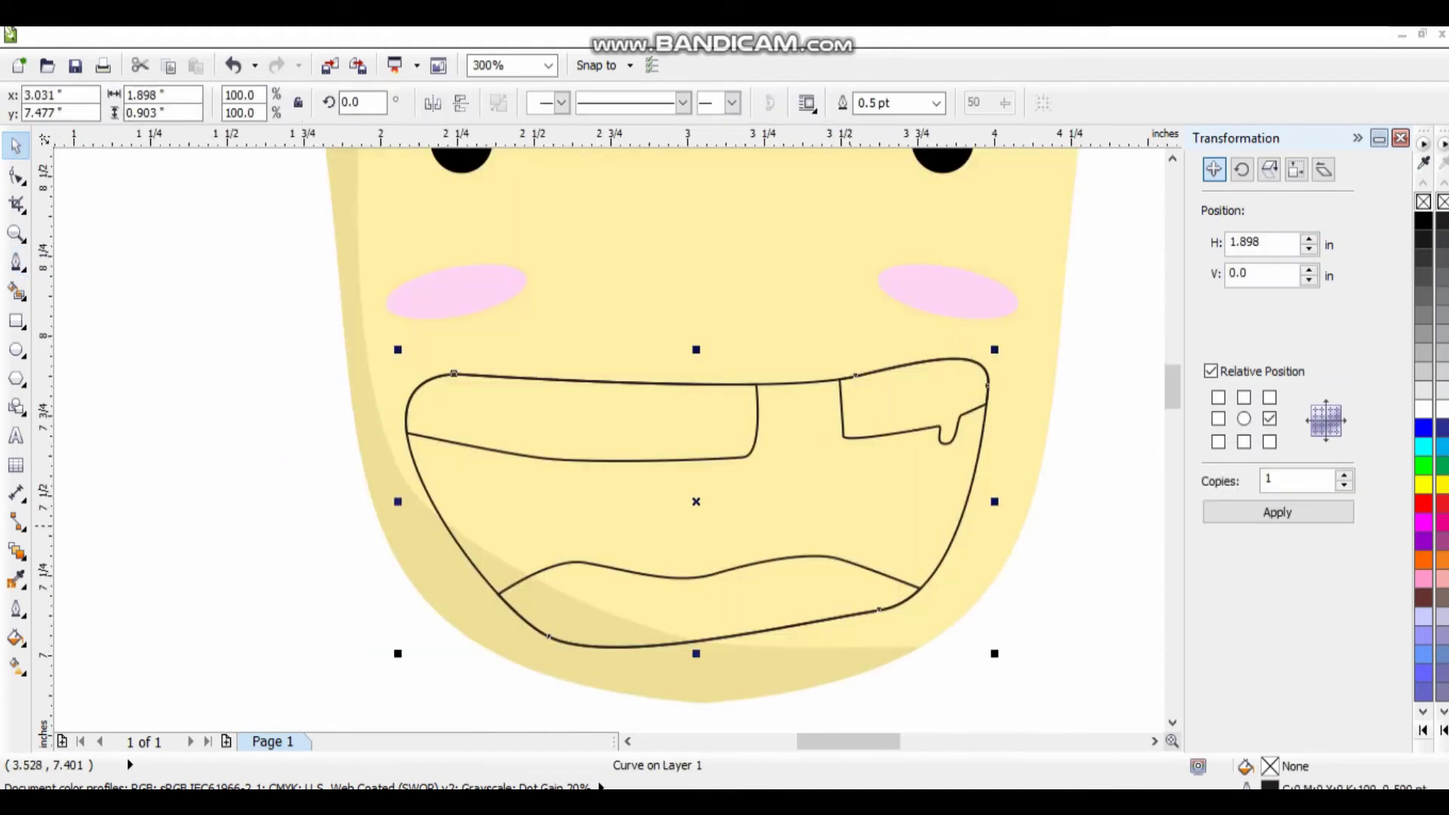
- Fill the mouth with pinkish red #FF617B and remove its outline
click(1423, 503)
click(1350, 544)
scroll(684, 453, down, 4)
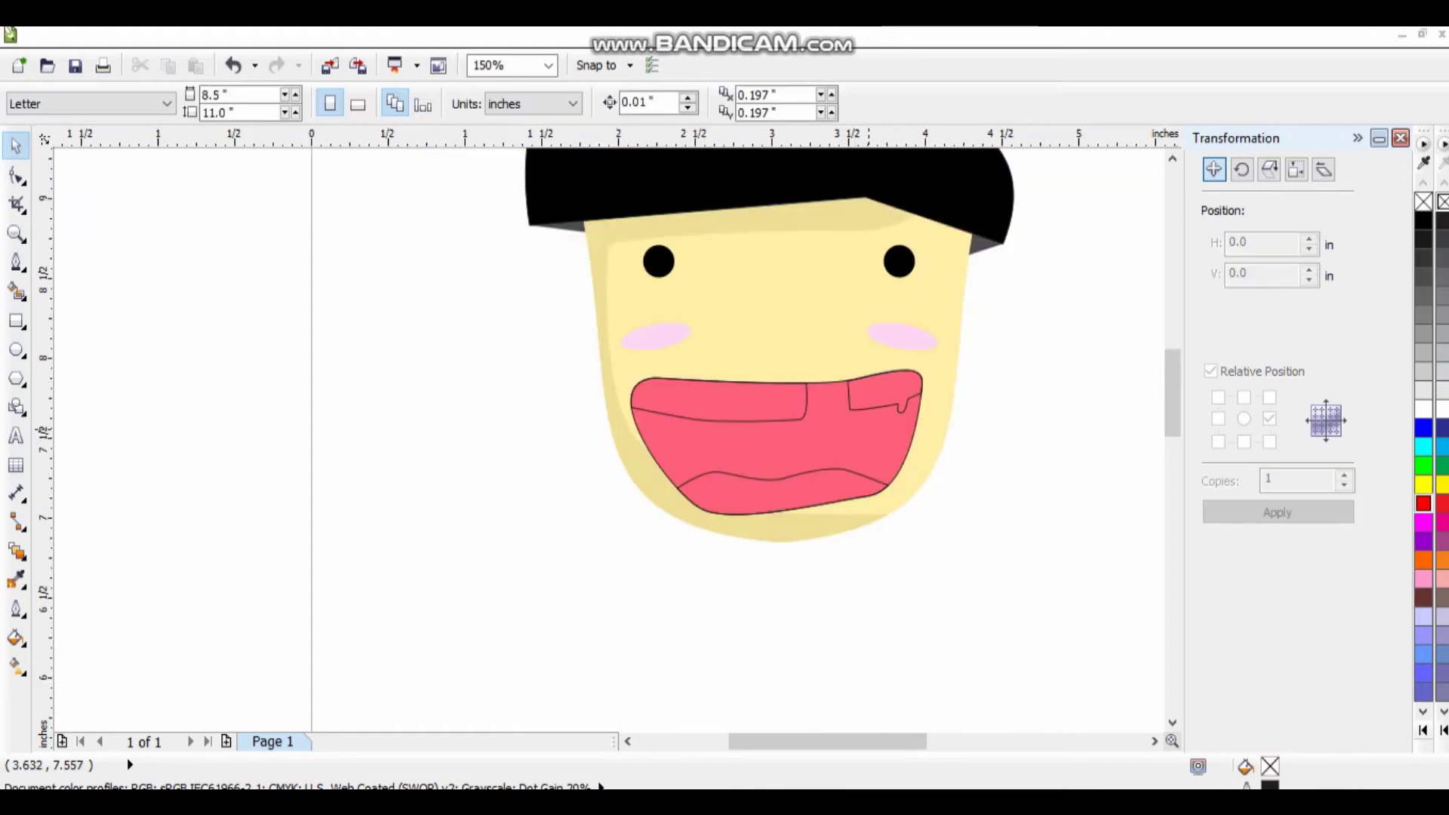
scroll(683, 453, up, 4)
scroll(1100, 426, down, 4)
scroll(1100, 427, up, 4)
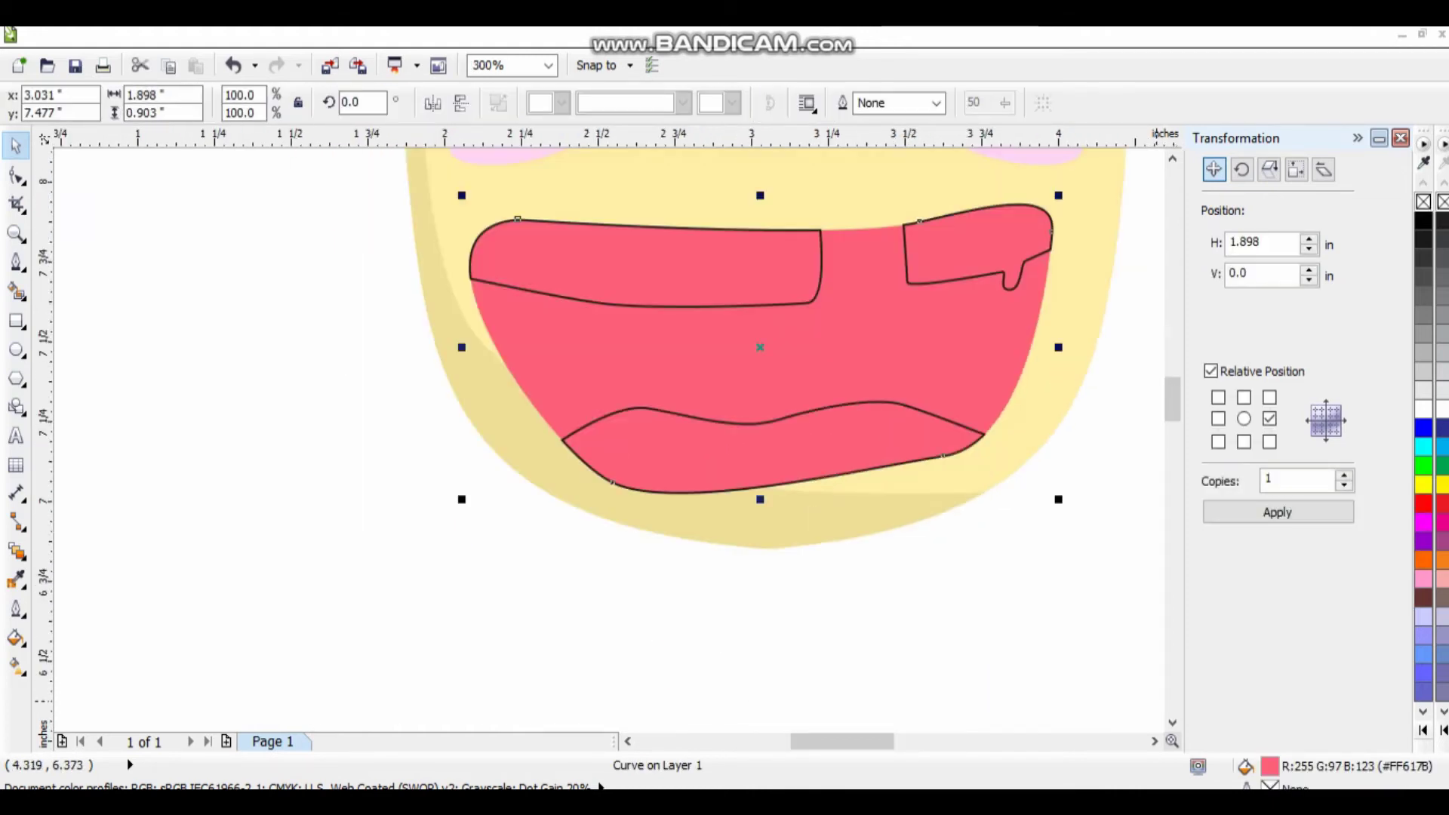
- Change the mouth's fill to light pink #FFBFCA
key(shift+F11)
click(536, 236)
drag(602, 297, 588, 302)
click(744, 588)
key(Escape)
scroll(740, 423, down, 2)
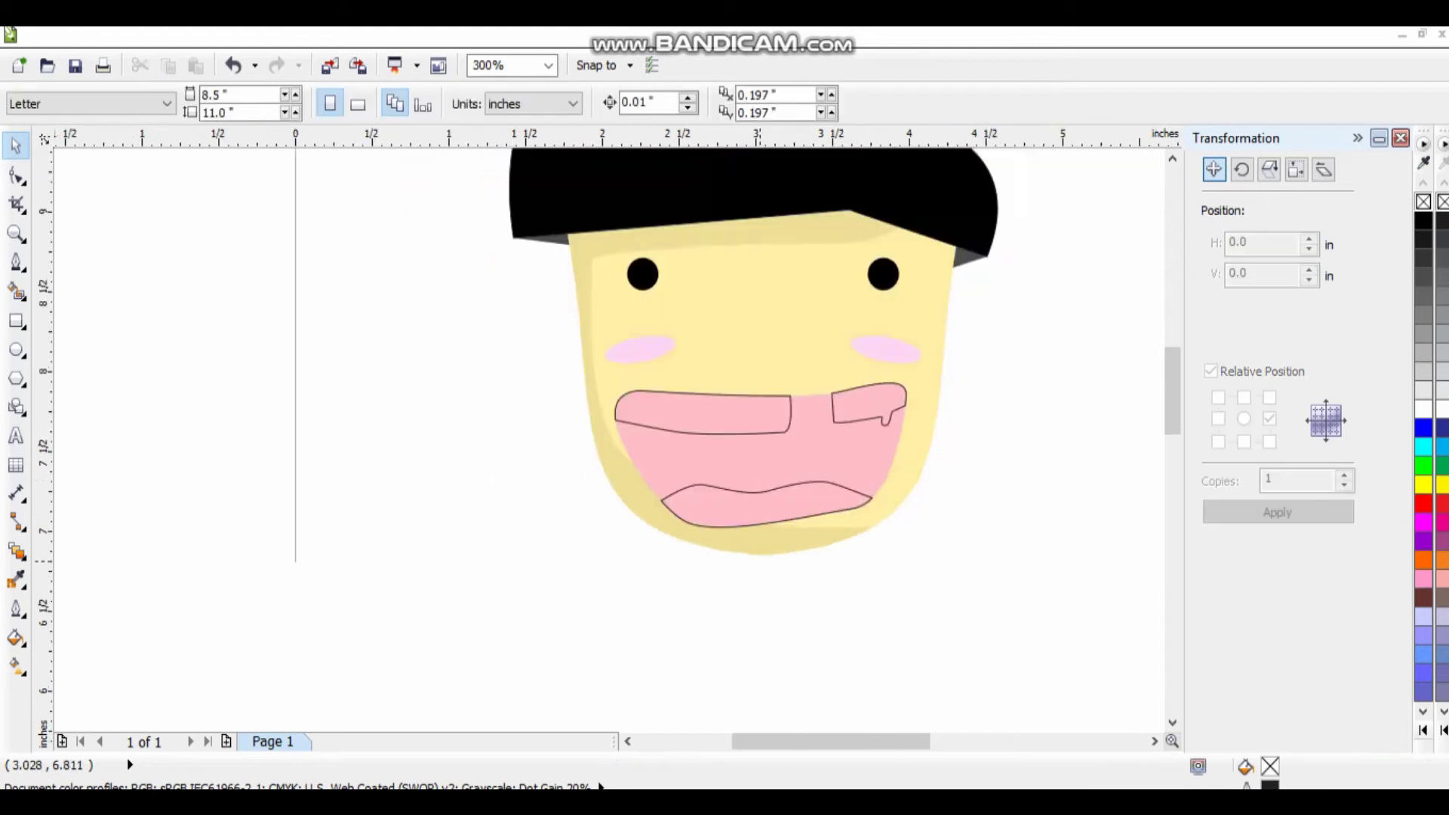
- Fill the teeth with white and remove their outline
scroll(881, 373, up, 2)
click(868, 400)
click(1423, 410)
right_click(1423, 201)
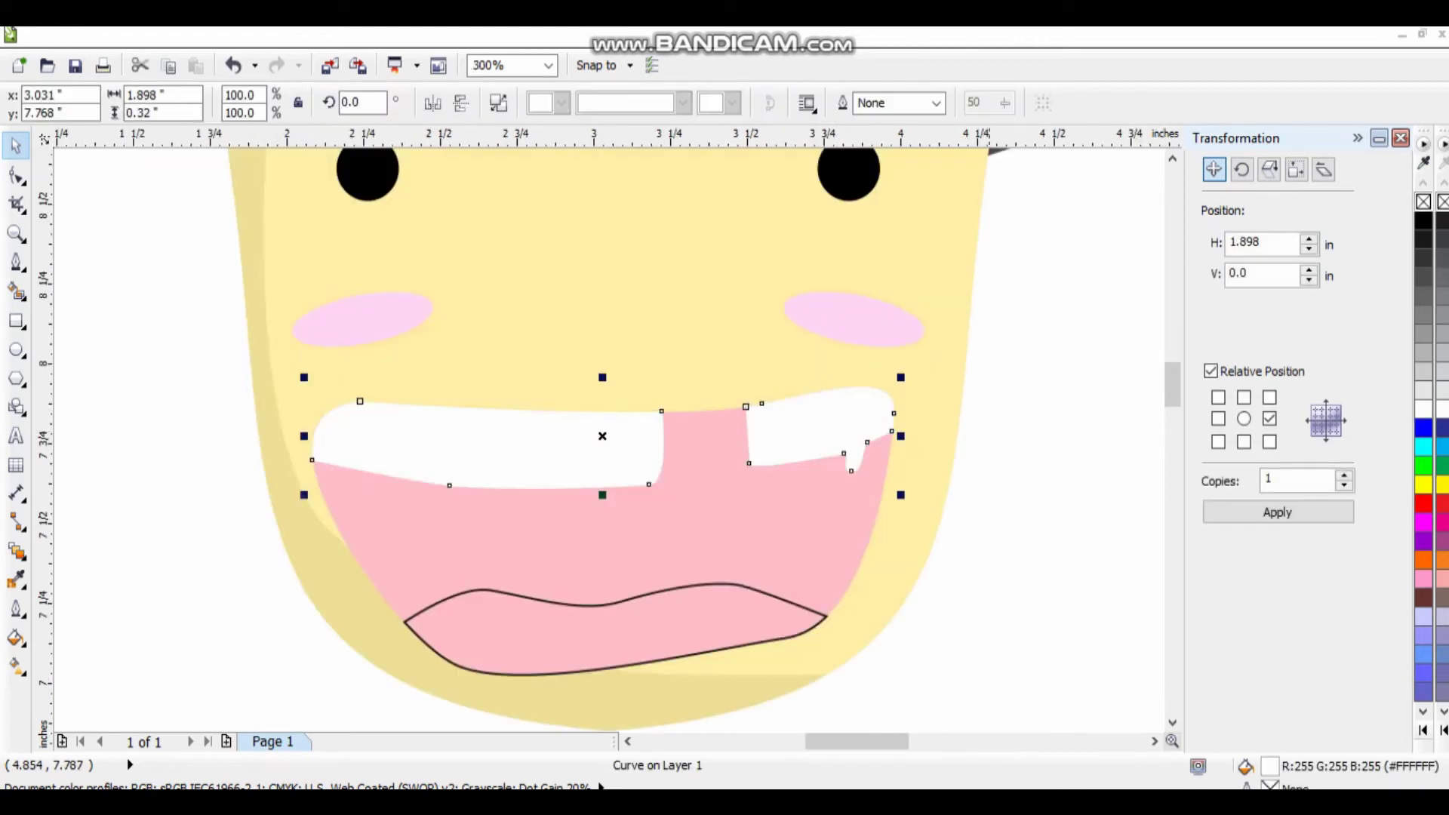
key(Escape)
- Fill the tongue with a darker shade of the mouth's pink, #F294A4, and remove its outline
scroll(882, 373, down, 2)
scroll(824, 468, up, 2)
click(845, 615)
key(i)
click(665, 549)
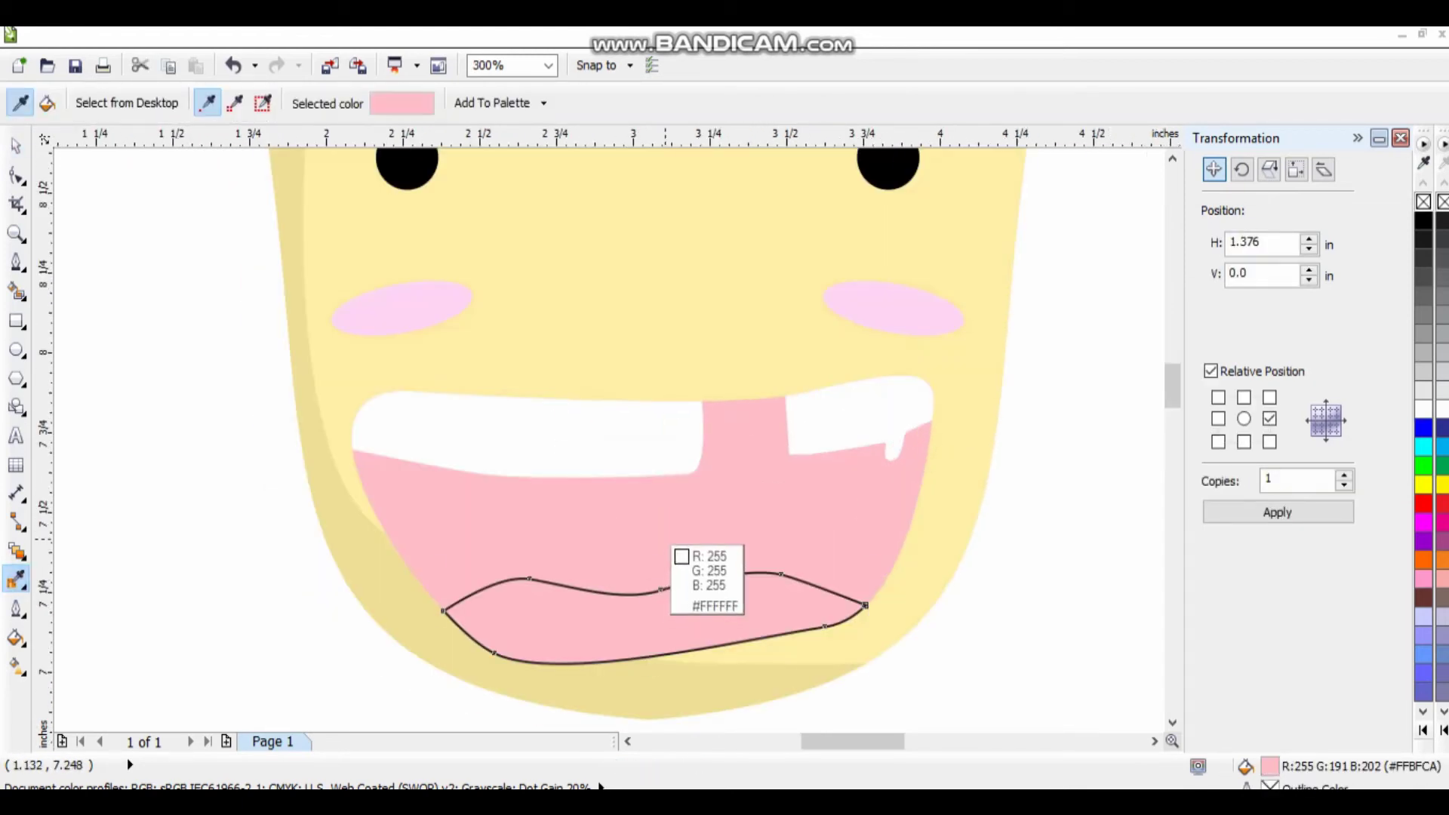
key(space)
key(shift+F11)
click(597, 313)
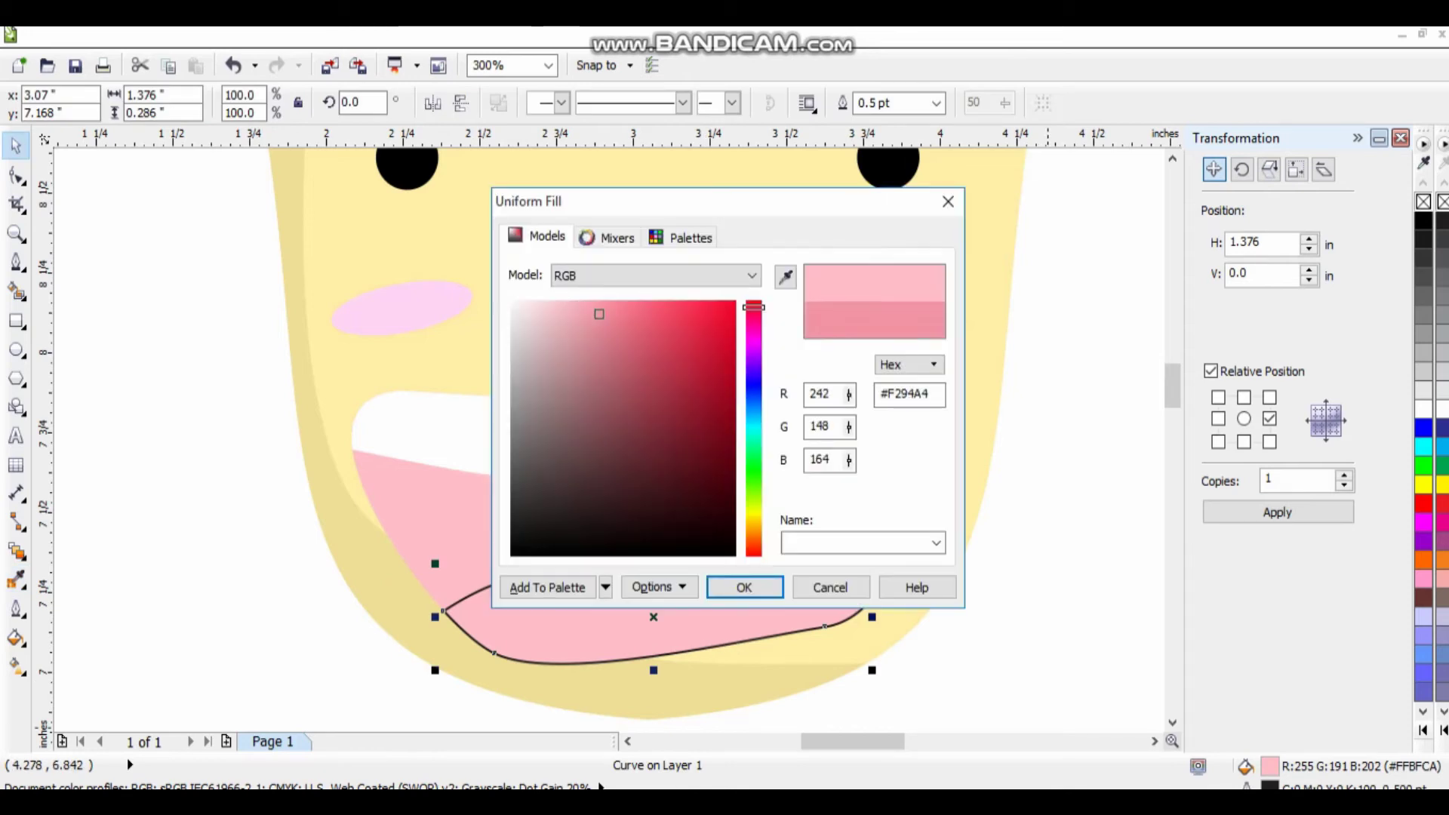
click(744, 587)
right_click(1423, 201)
key(shift+F11)
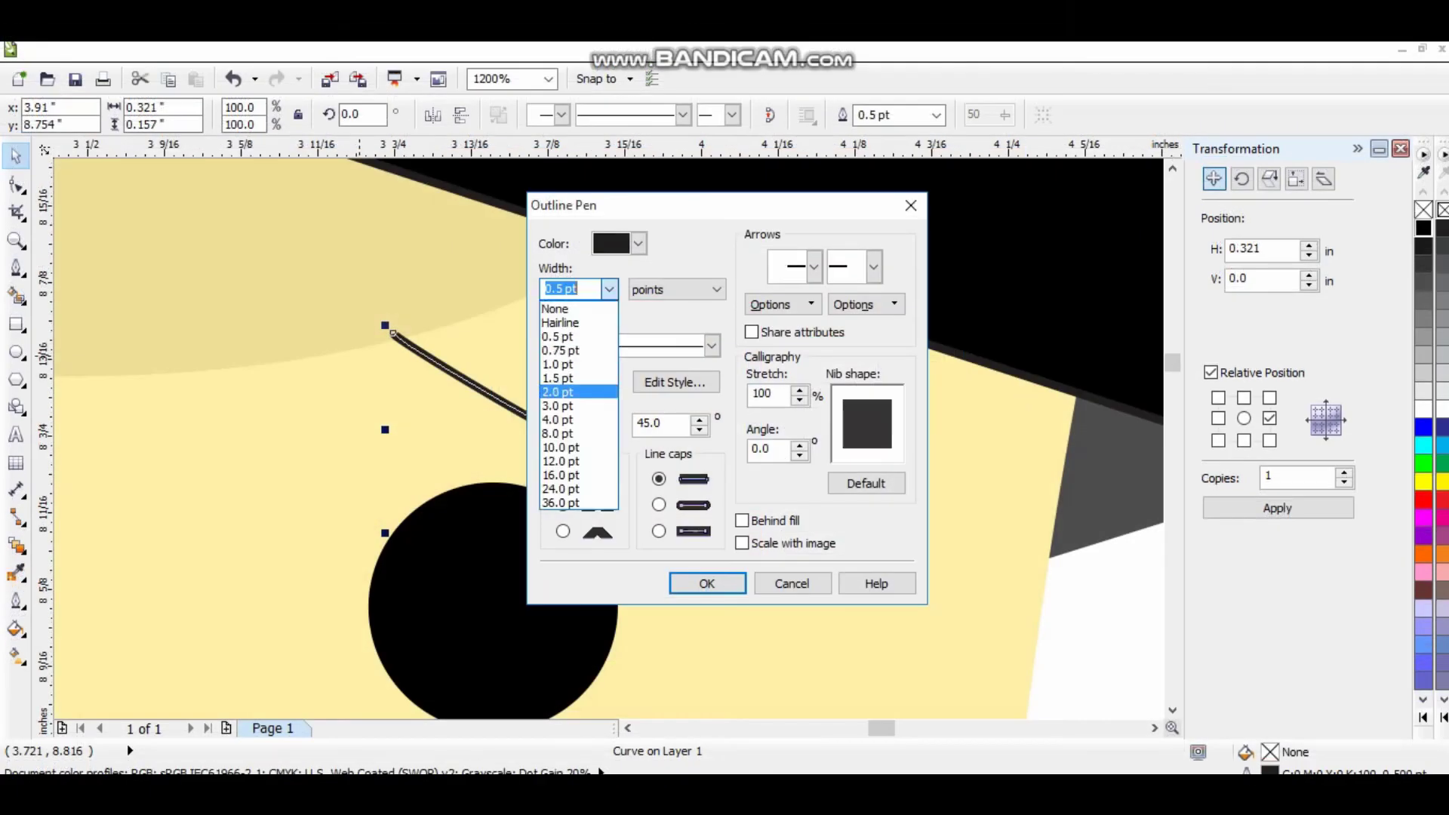
- Set the eyebrow line's width to 2.0 pt with round ends and place a mirrored copy above the other eye
click(573, 377)
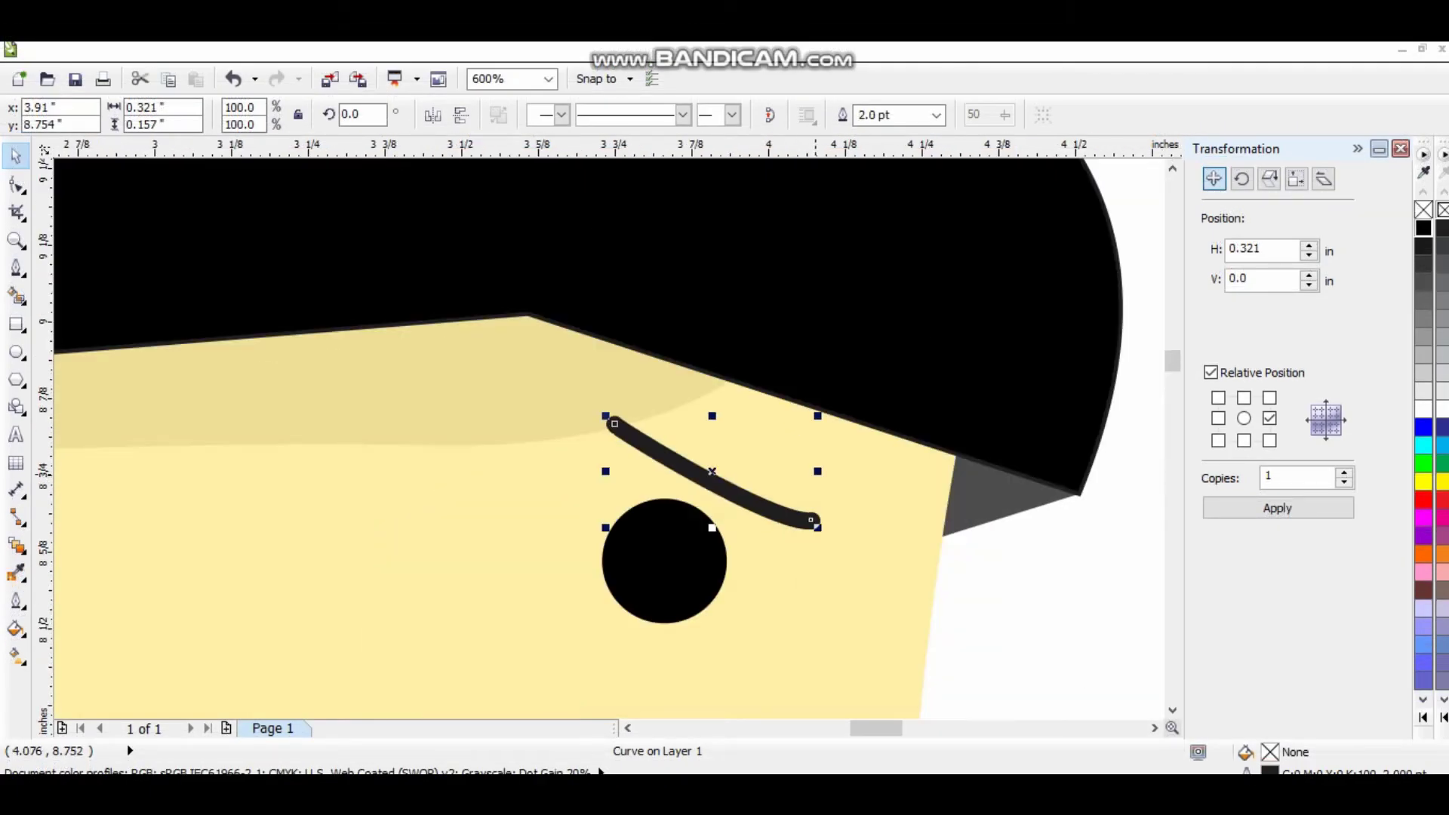
scroll(610, 472, down, 3)
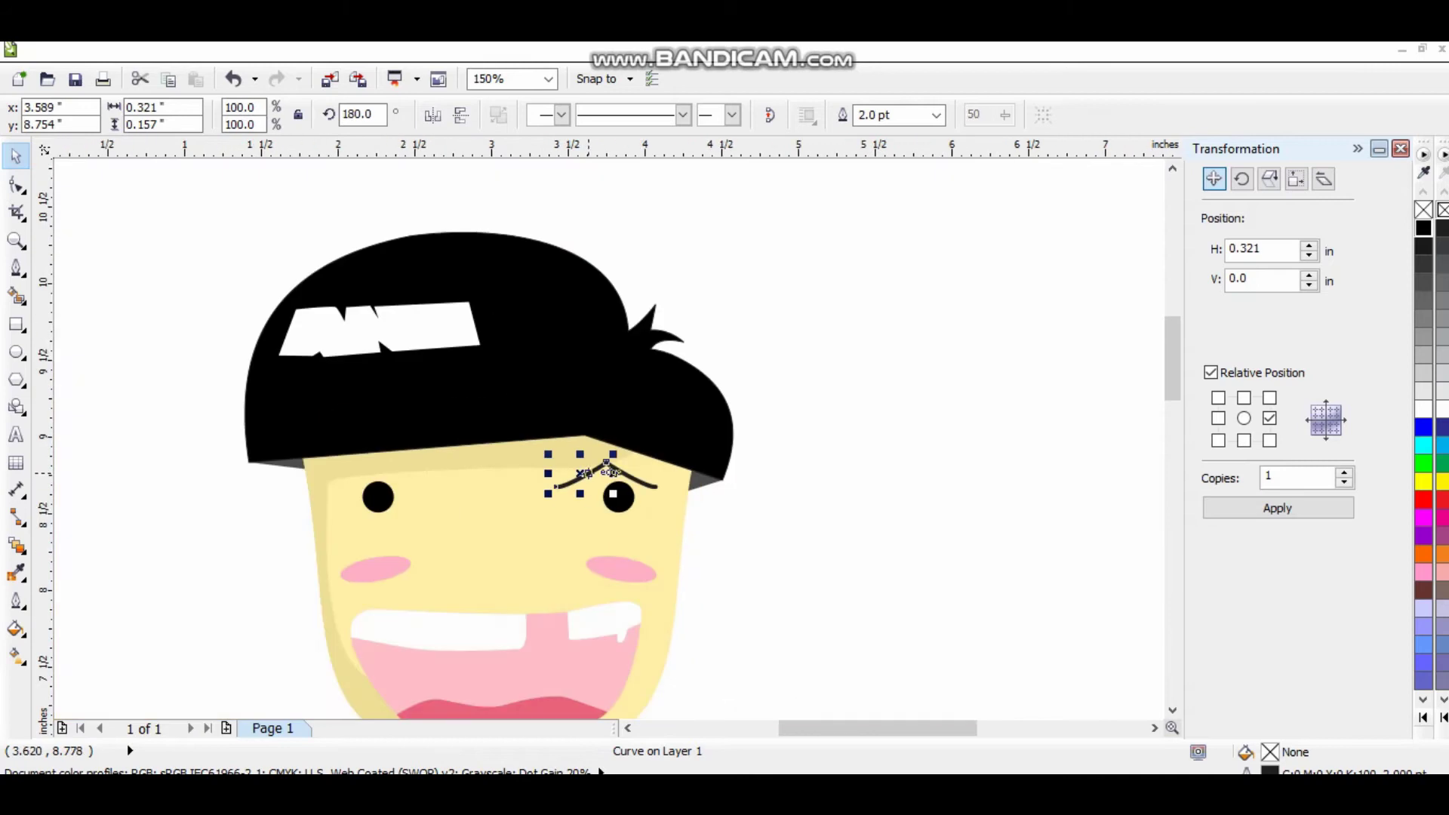
key(Escape)
scroll(298, 494, down, 2)
- Place a copy of both eyes slightly below the originals and move it behind them
scroll(298, 495, up, 6)
drag(628, 466, 624, 502)
scroll(624, 502, up, 2)
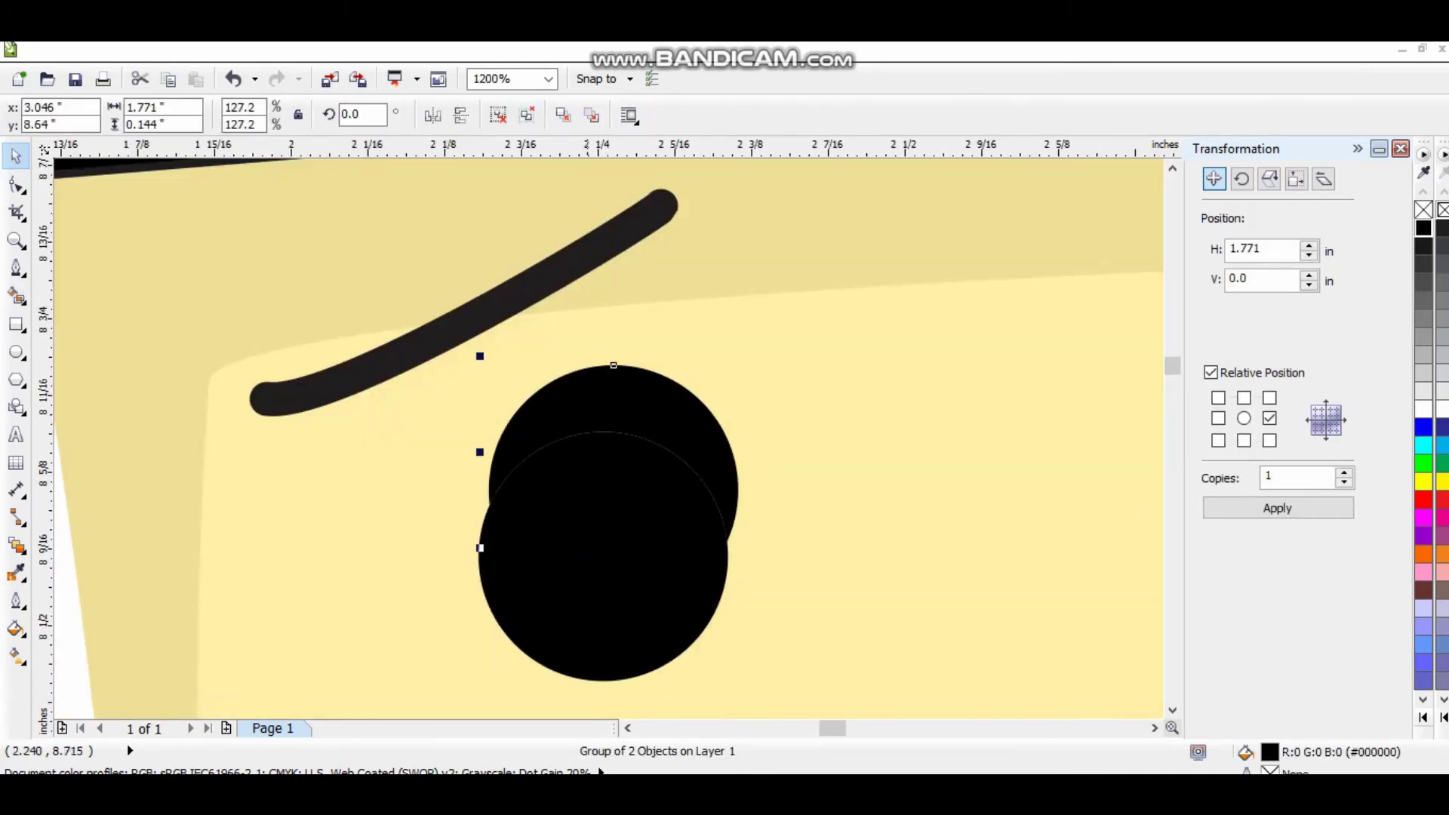
key(ctrl+z)
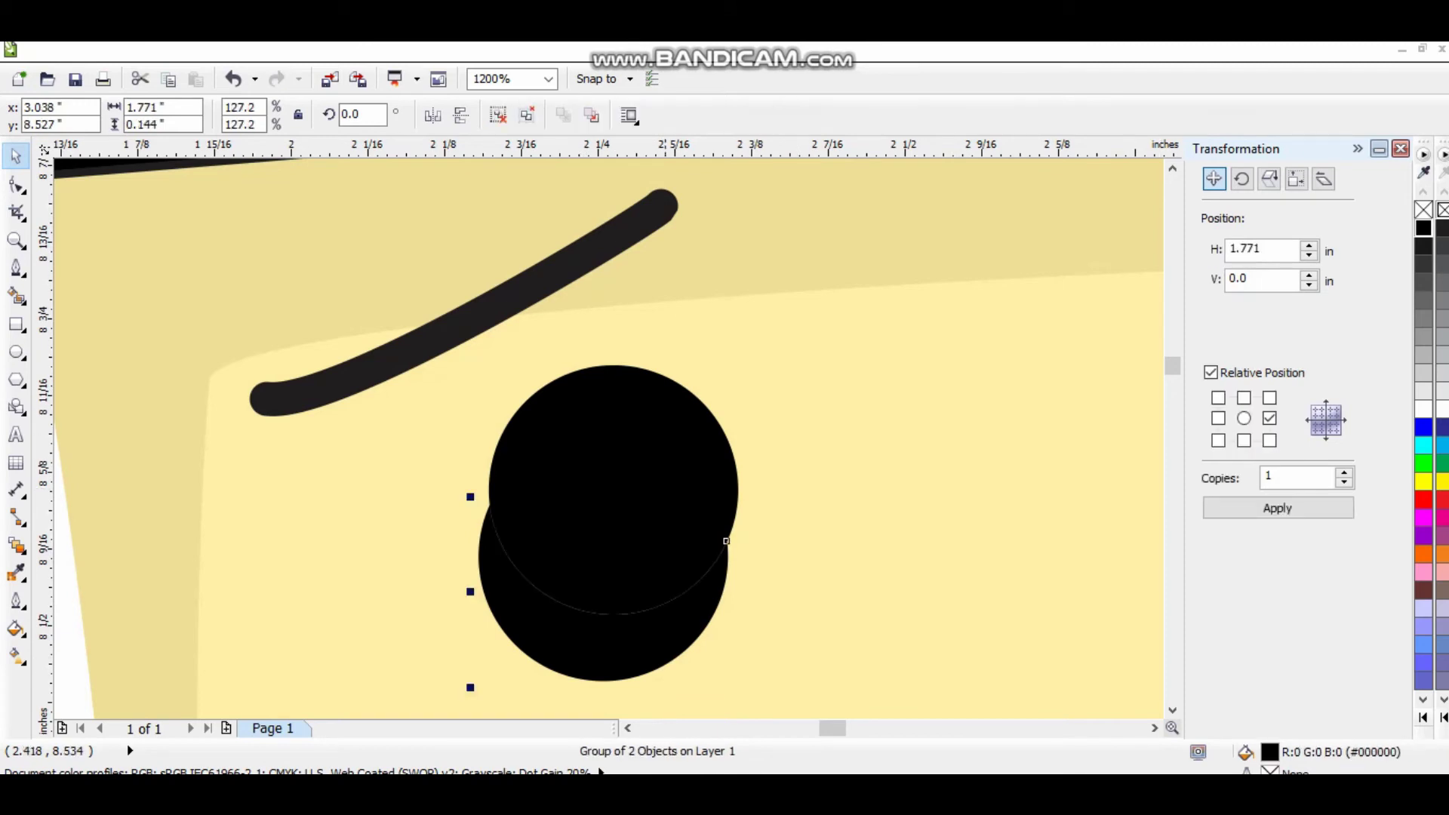
- Try the face's light yellow and slightly darker tones as the fill of the copied eyes
click(17, 573)
click(726, 540)
key(space)
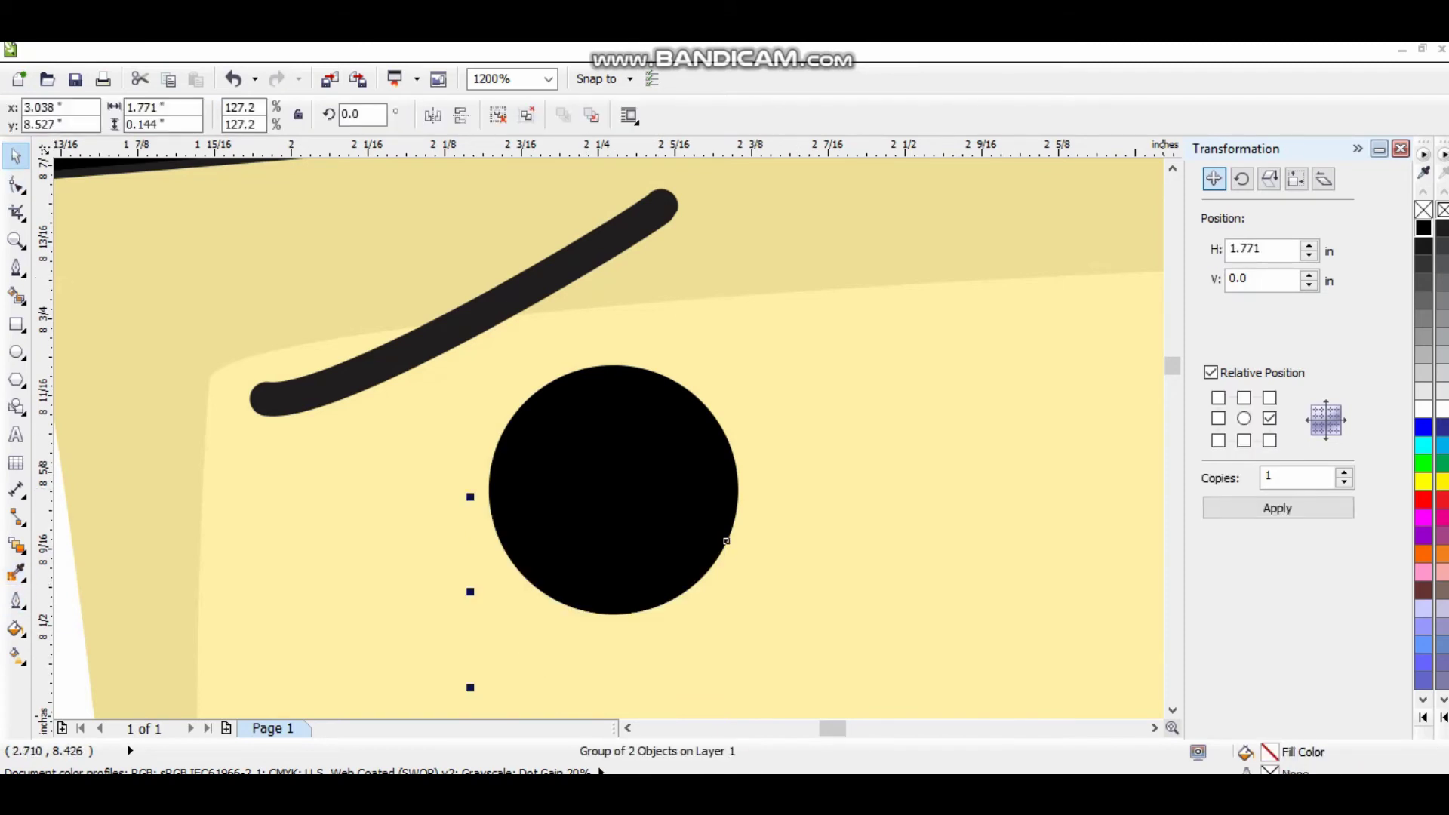
key(shift+F11)
click(528, 242)
key(Return)
key(ctrl+z)
key(shift+F11)
click(533, 242)
key(Return)
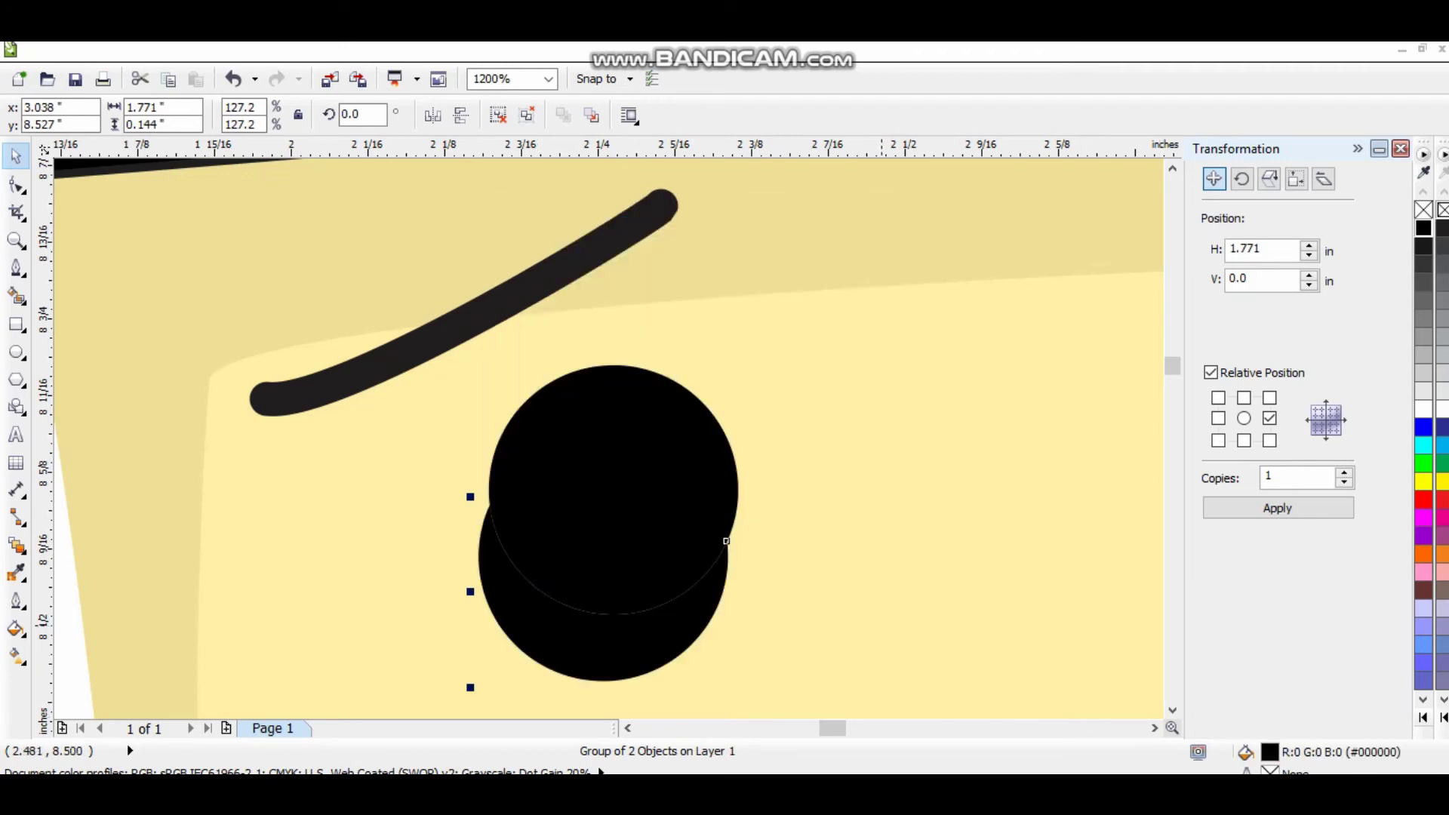
- Fill the copied eyes with the face-shadow yellow #F0DF99 as shadows under the black eyes
key(space)
scroll(726, 540, down, 5)
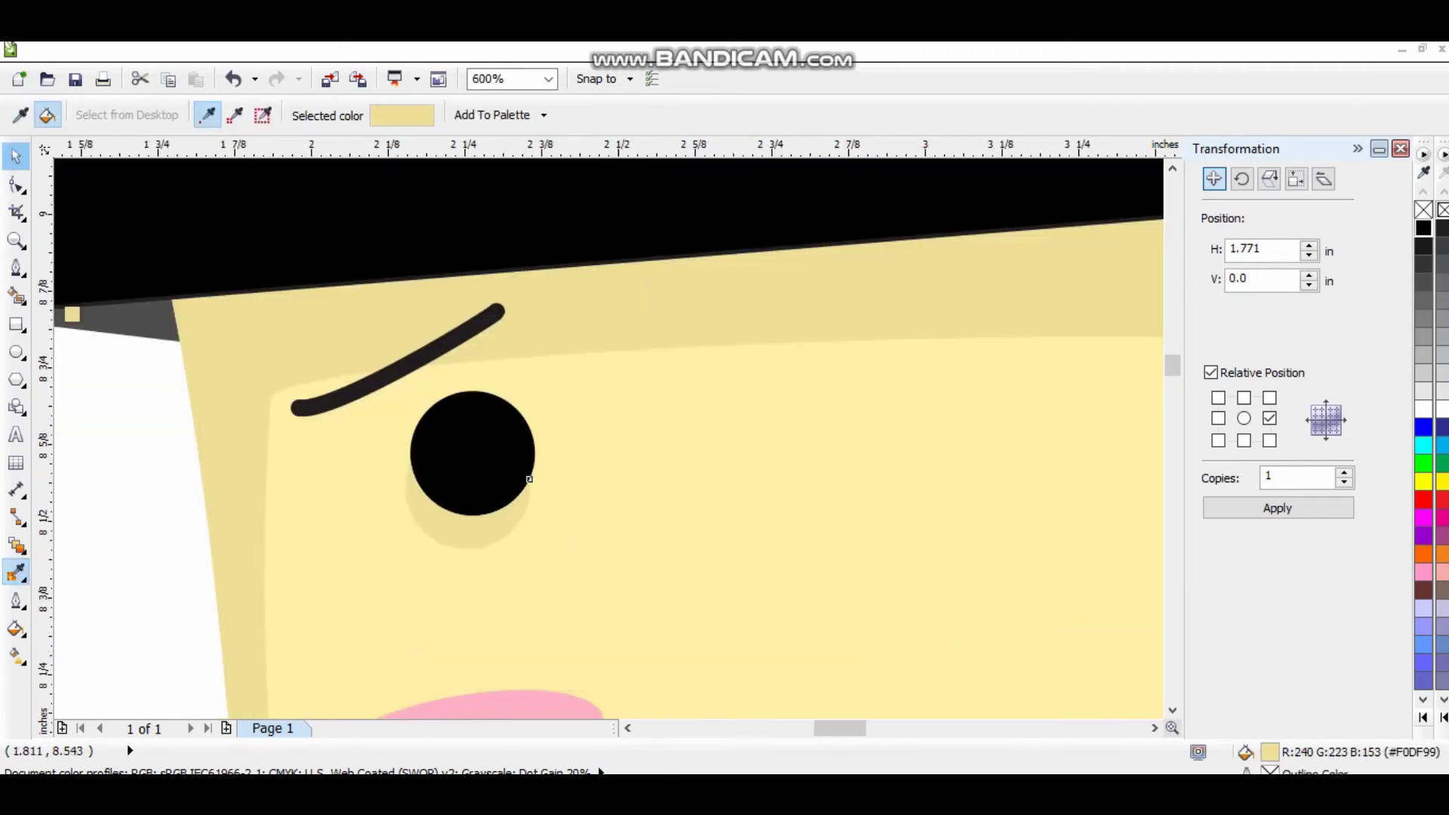
key(space)
scroll(438, 499, up, 3)
key(space)
key(space)
scroll(720, 521, down, 5)
scroll(719, 521, up, 4)
scroll(720, 520, down, 4)
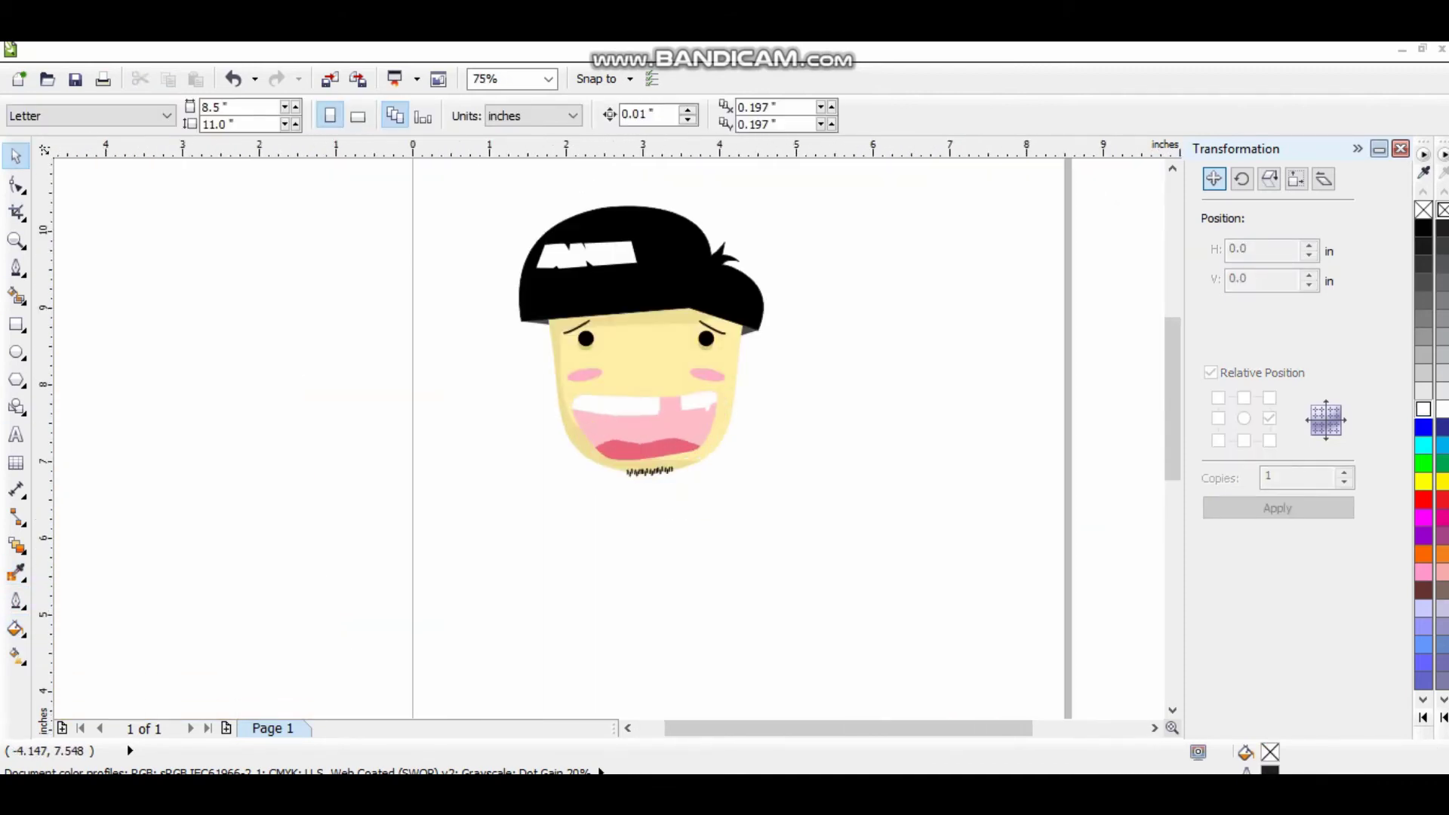
- Draw a narrow neck rectangle about 0.2 by 0.39 in under the chin
key(F6)
scroll(669, 489, up, 4)
drag(528, 390, 590, 511)
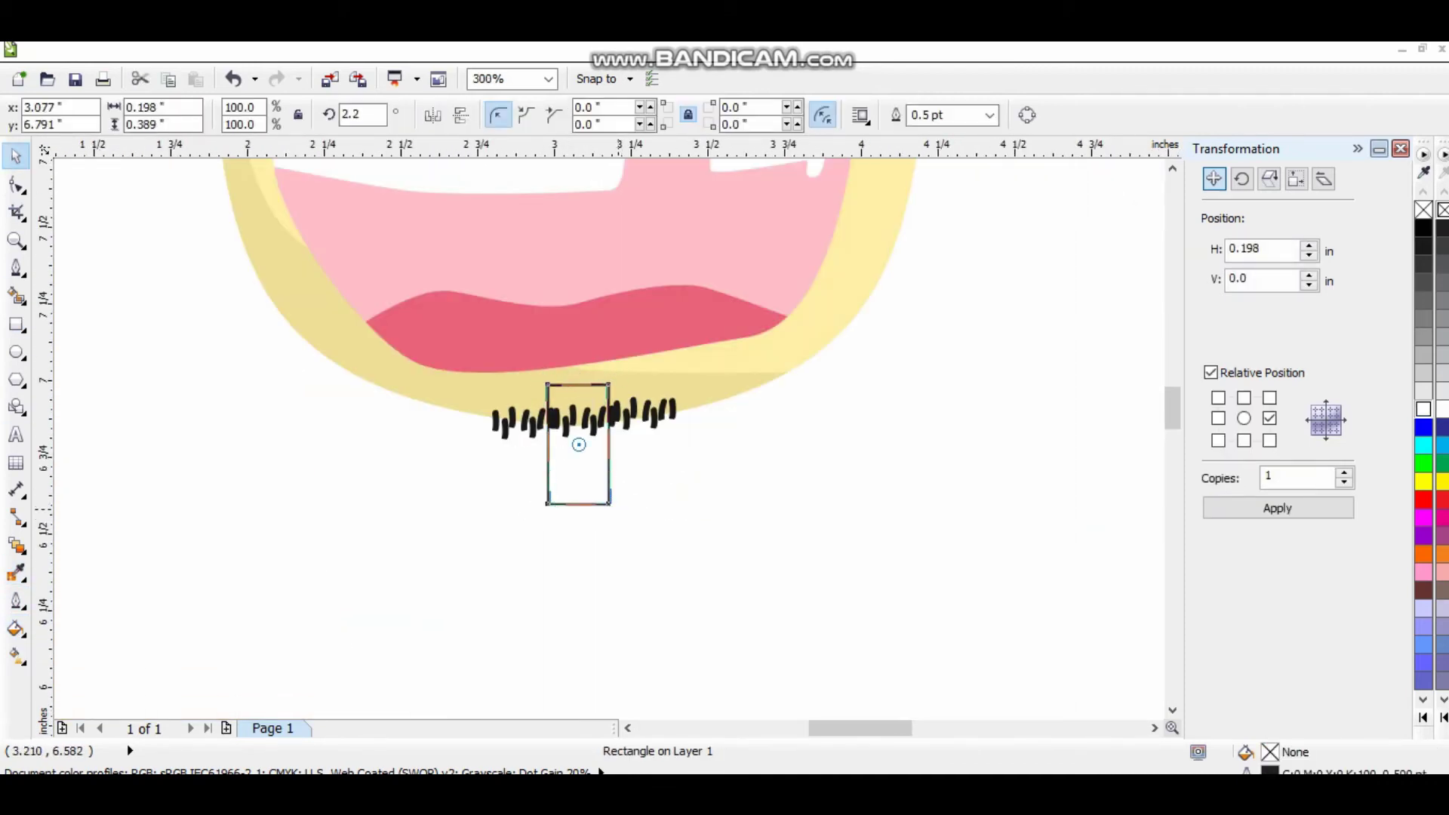
- Fill the neck with the chin's shadow yellow #F0DF99, tilt it slightly and place it behind the head without an outline
click(378, 400)
click(578, 467)
key(space)
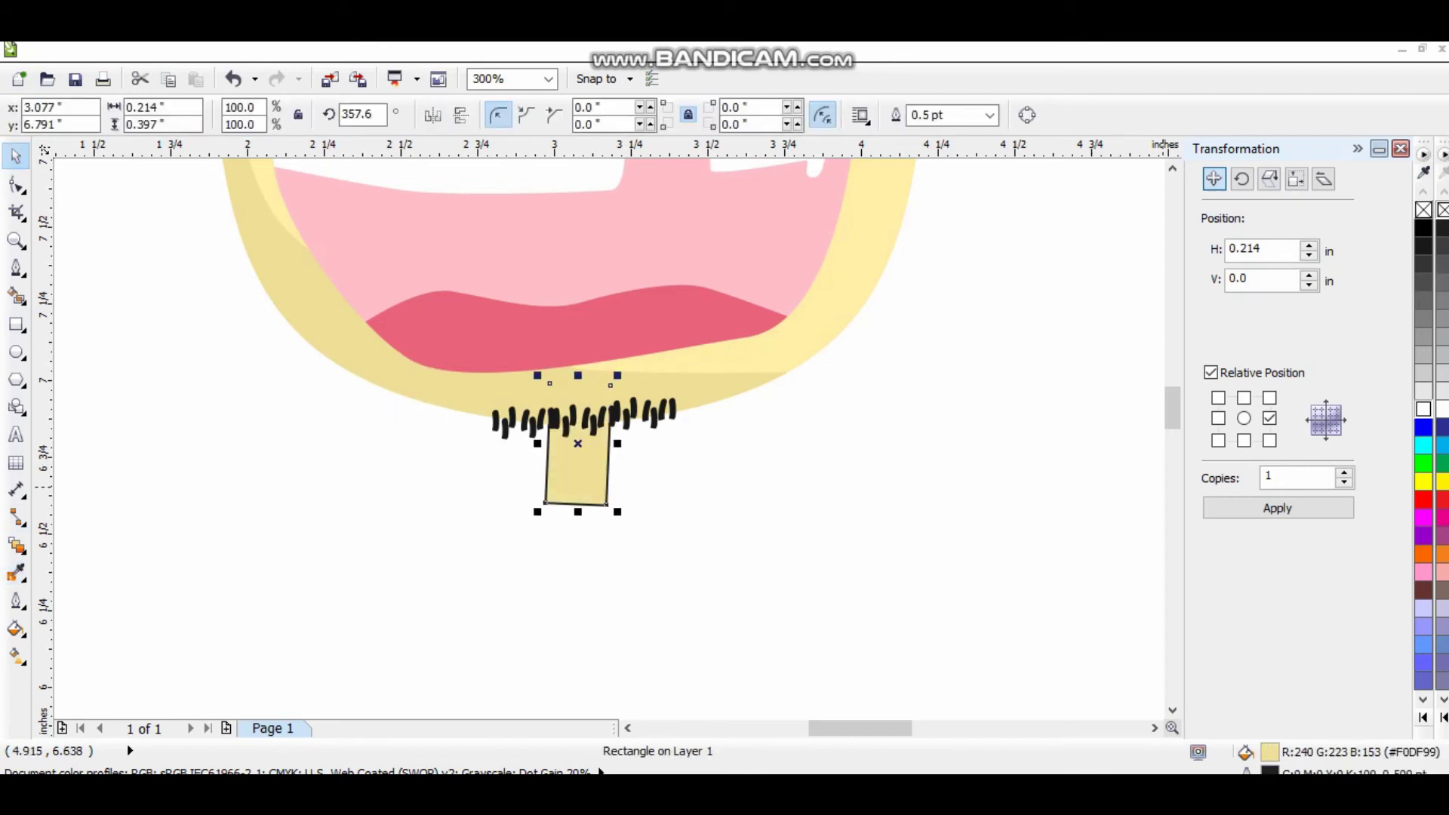
key(Escape)
- Draw a body rectangle about 1.29 by 1.75 in below the neck, round its corners to 0.292 in and centre it under the neck
click(17, 325)
scroll(528, 453, down, 4)
mouse_move(411, 425)
mouse_down()
mouse_move(511, 560)
mouse_move(411, 451)
mouse_up()
key(F10)
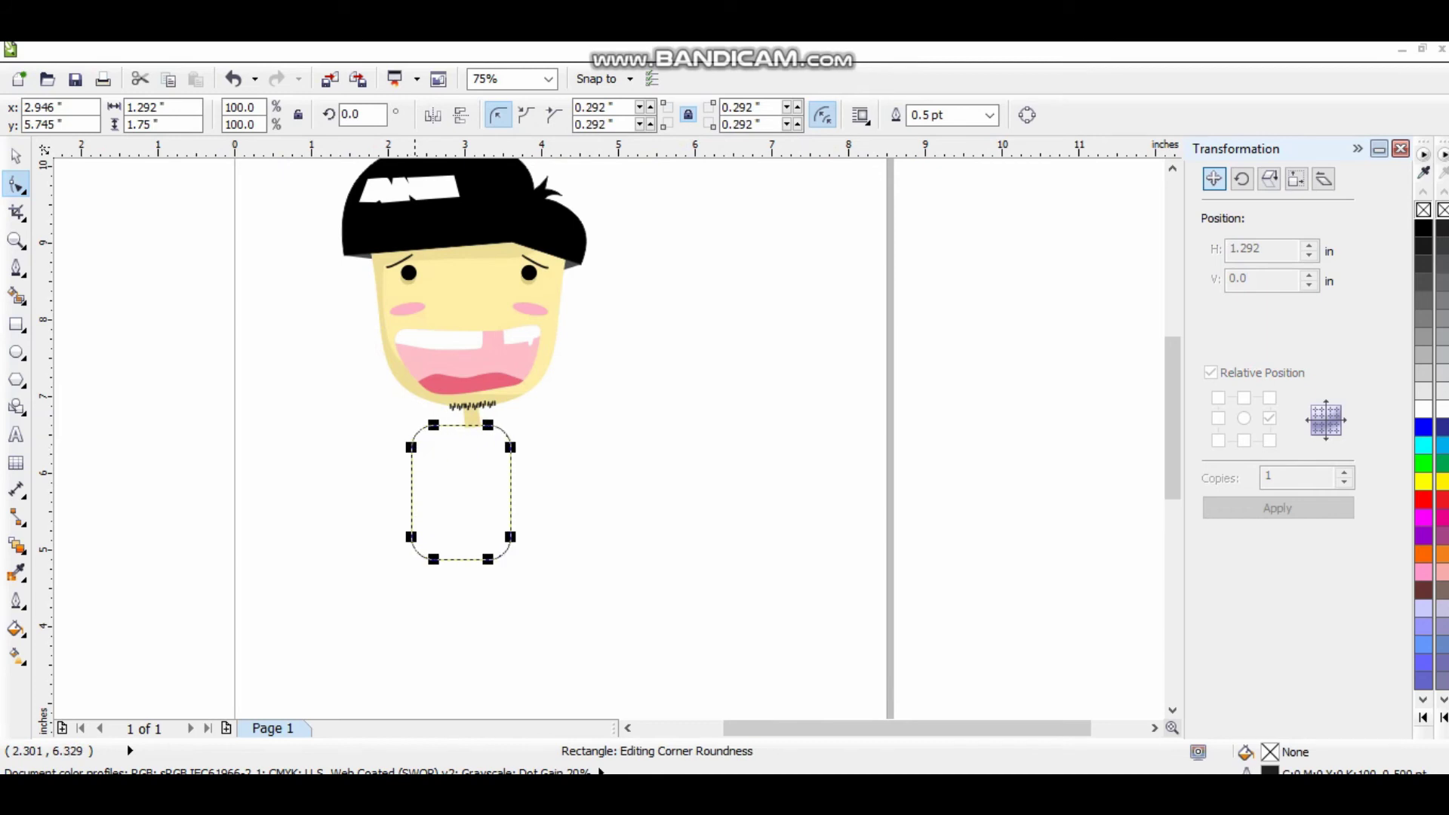
scroll(461, 491, up, 3)
key(space)
scroll(489, 453, up, 2)
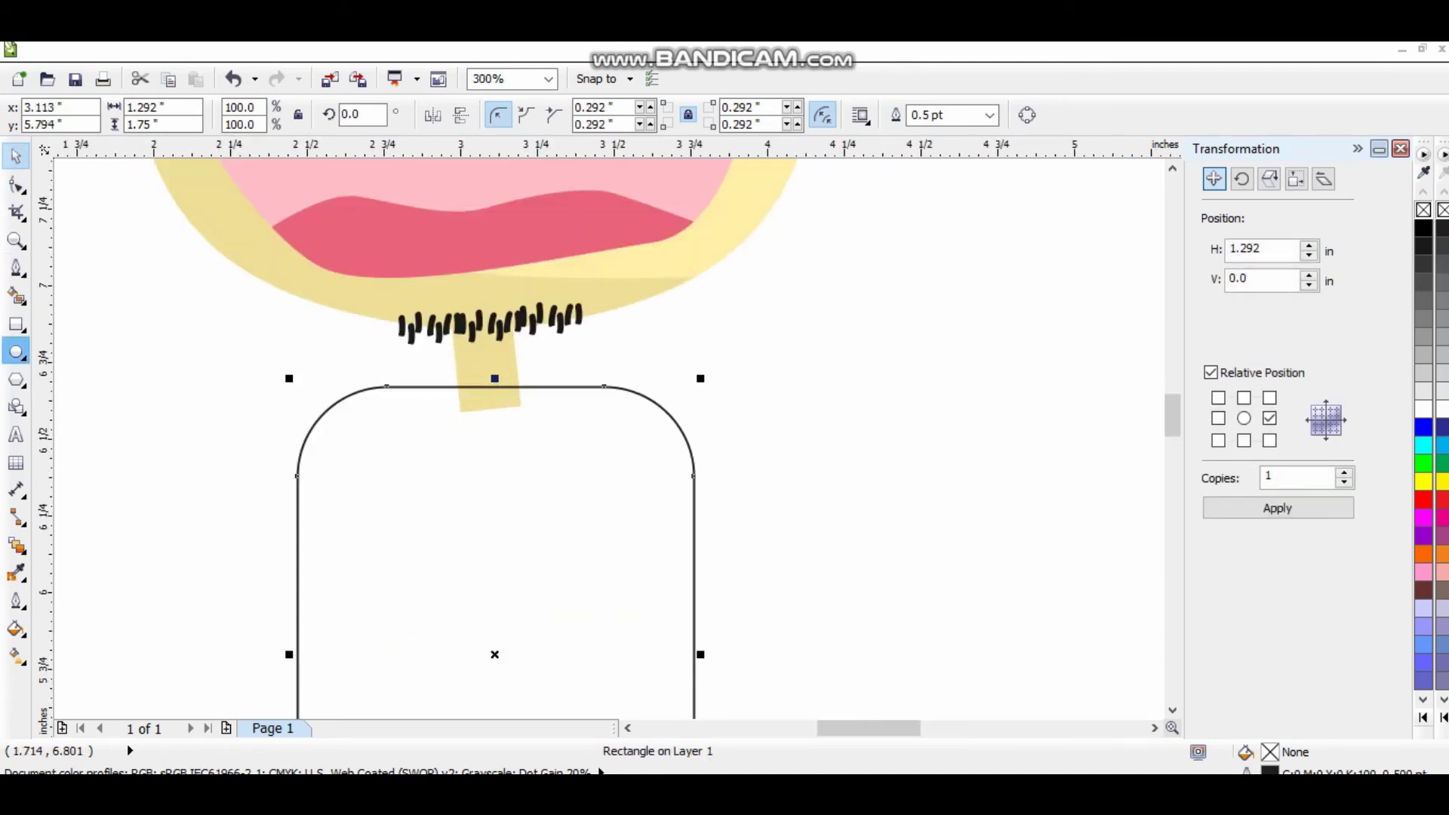
- Draw a circle about 0.46 in across over the base of the neck and intersect it with the body for the neckline
key(F7)
drag(412, 350, 567, 505)
shift+click(692, 483)
click(684, 115)
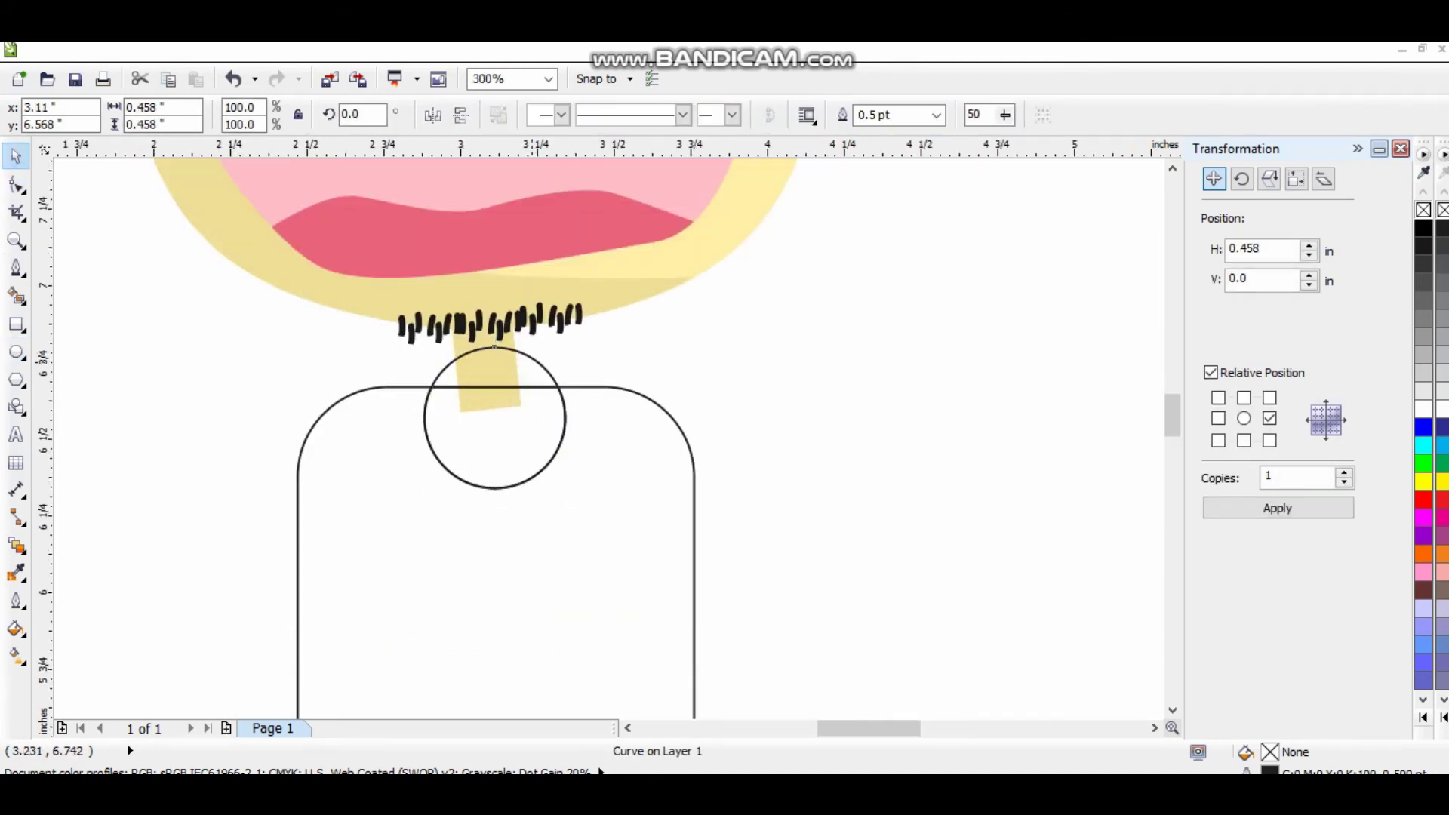
- Fill the neckline shape with the neck's yellow #F0DF99
click(16, 489)
click(16, 573)
click(498, 423)
key(space)
- Fill the body with blue #1FB0FF and remove the outlines from the body and the neckline shape
click(693, 529)
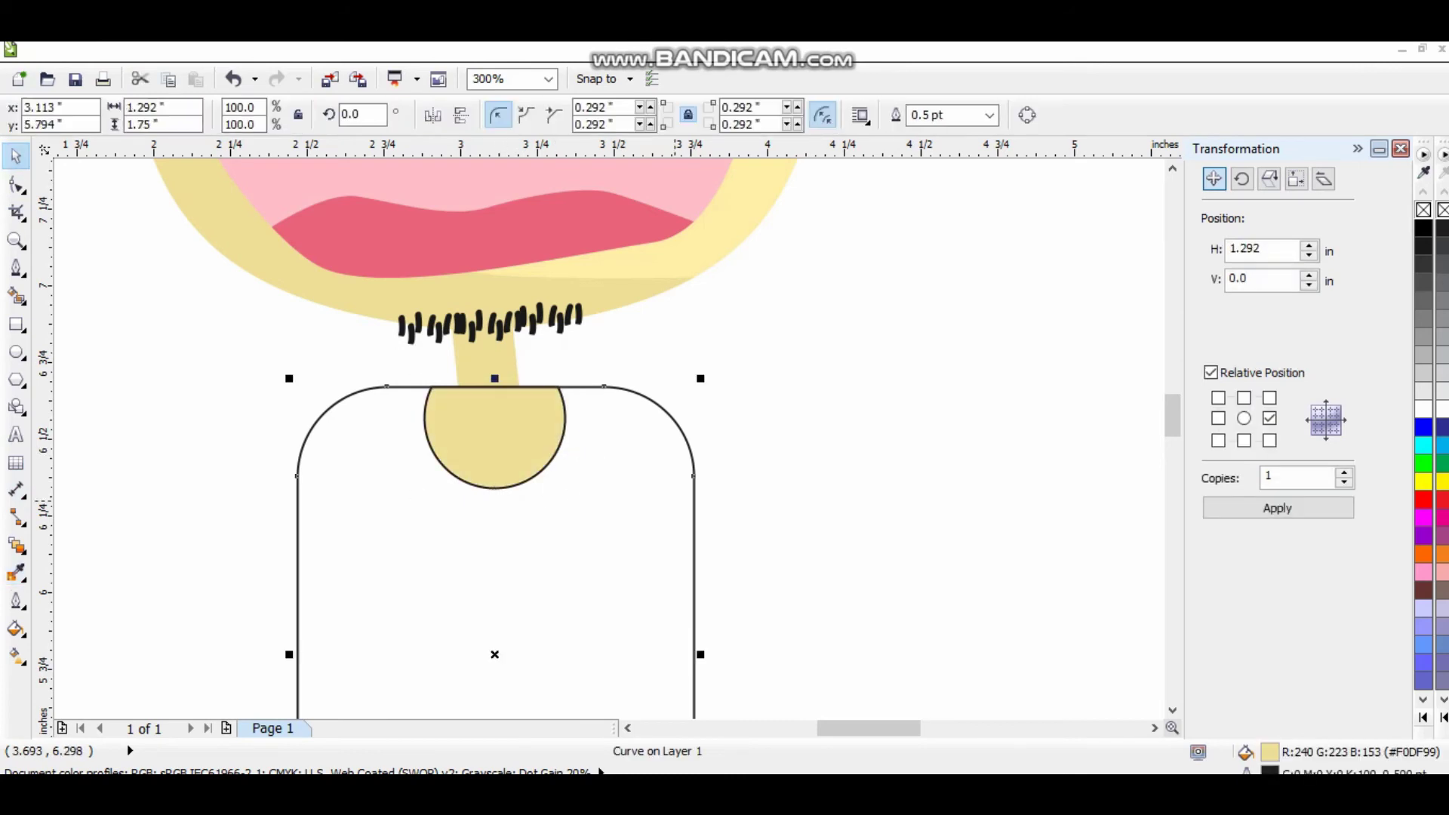
click(1423, 445)
right_click(1423, 210)
click(494, 453)
right_click(1424, 210)
shift+click(679, 528)
key(Escape)
- Draw a circle about 5.53 in across around the head, centred on the body and crossing its middle
scroll(660, 469, down, 4)
scroll(434, 223, up, 2)
key(F7)
drag(429, 189, 869, 629)
drag(687, 480, 681, 468)
key(Escape)
click(629, 633)
drag(599, 664, 600, 606)
key(ctrl+z)
key(Escape)
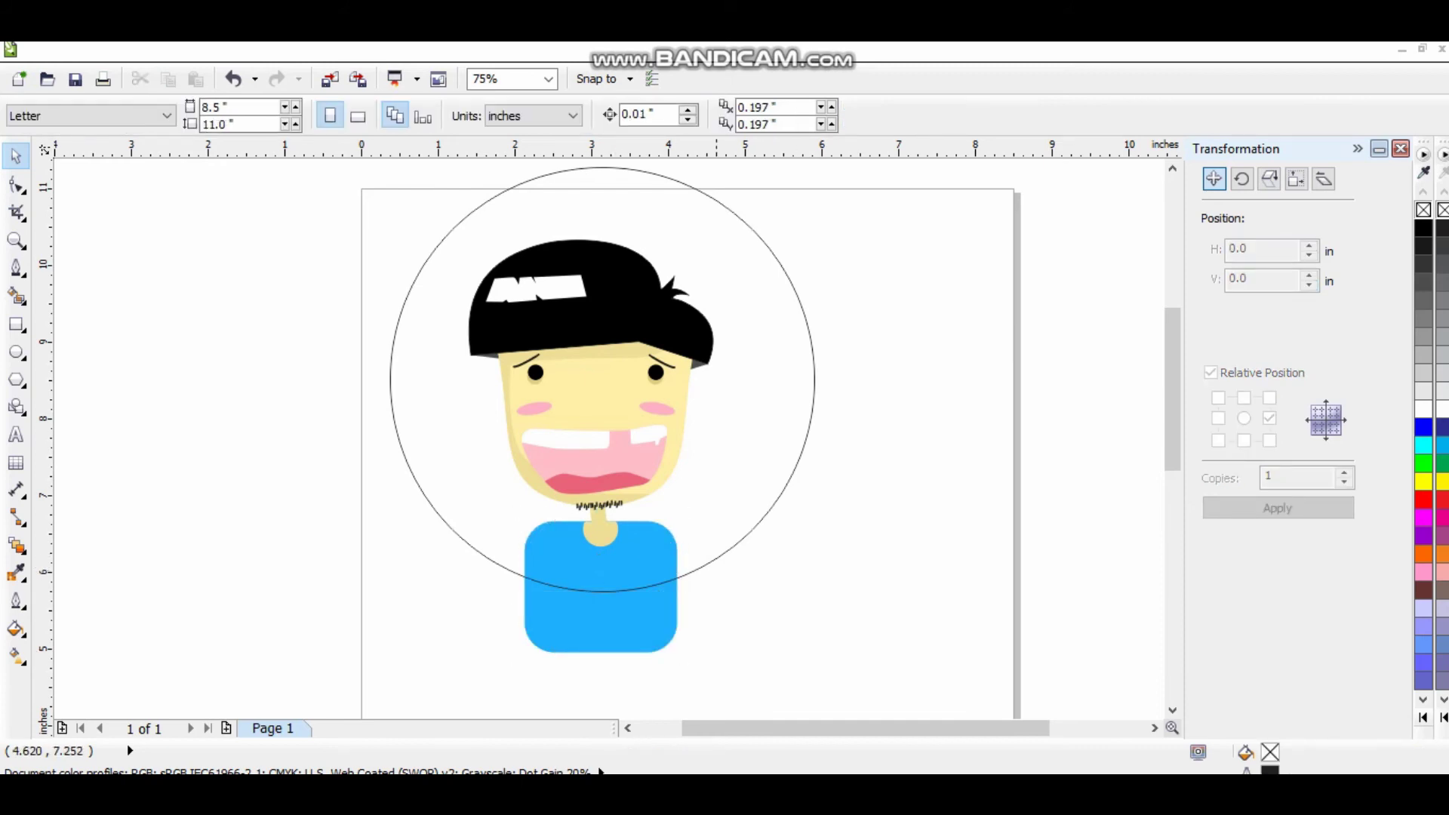
- Intersect the big circle with the body to give the shirt a curved bottom edge, and delete the leftover shapes
click(698, 190)
shift+click(601, 619)
click(683, 115)
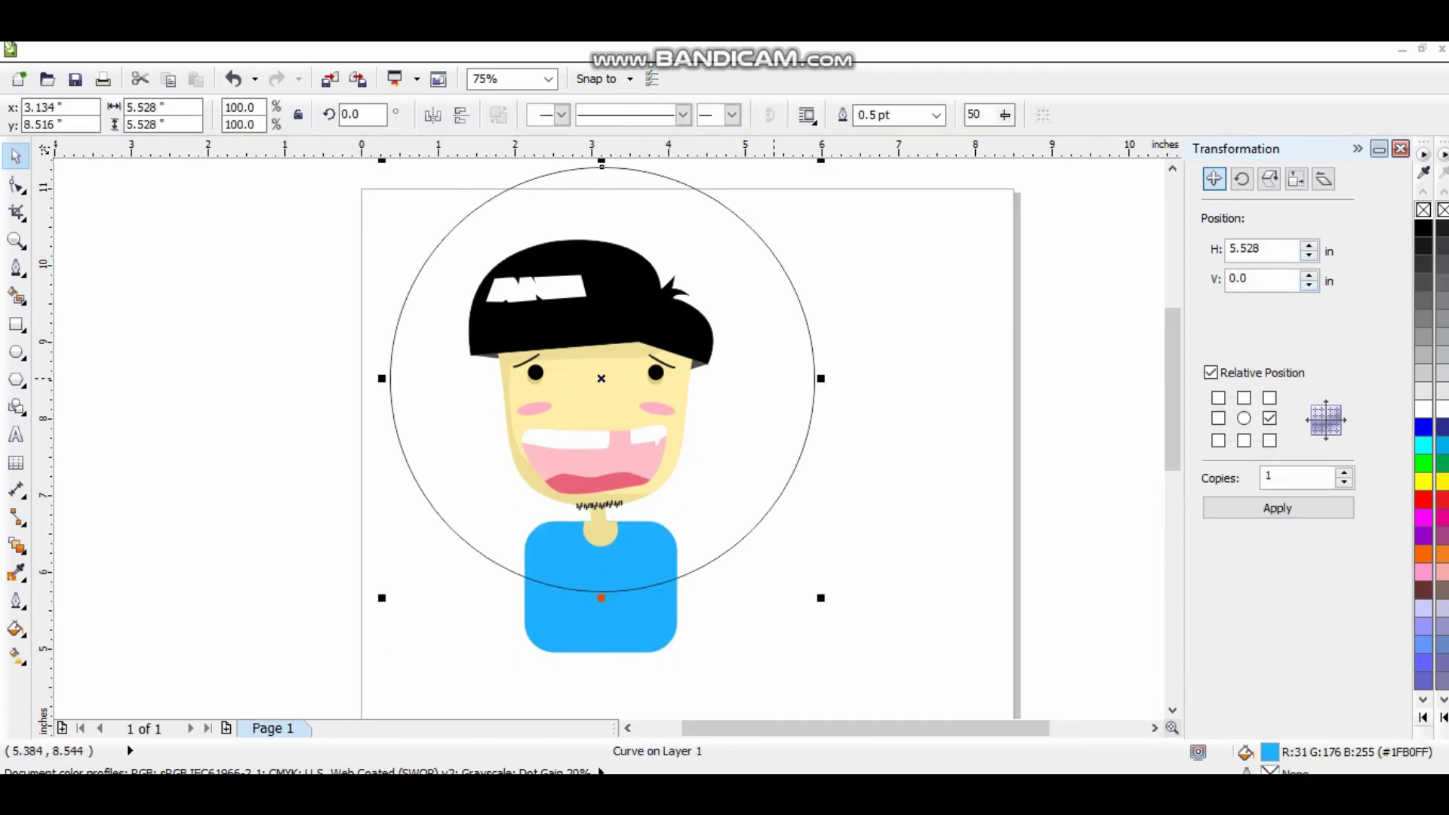
key(Delete)
- Outline a closed shadow shape about 1.36 by 0.95 in along the body's left shoulder, left side and the underside of the neckline
scroll(453, 378, up, 3)
scroll(604, 437, down, 3)
scroll(555, 513, up, 1)
key(F5)
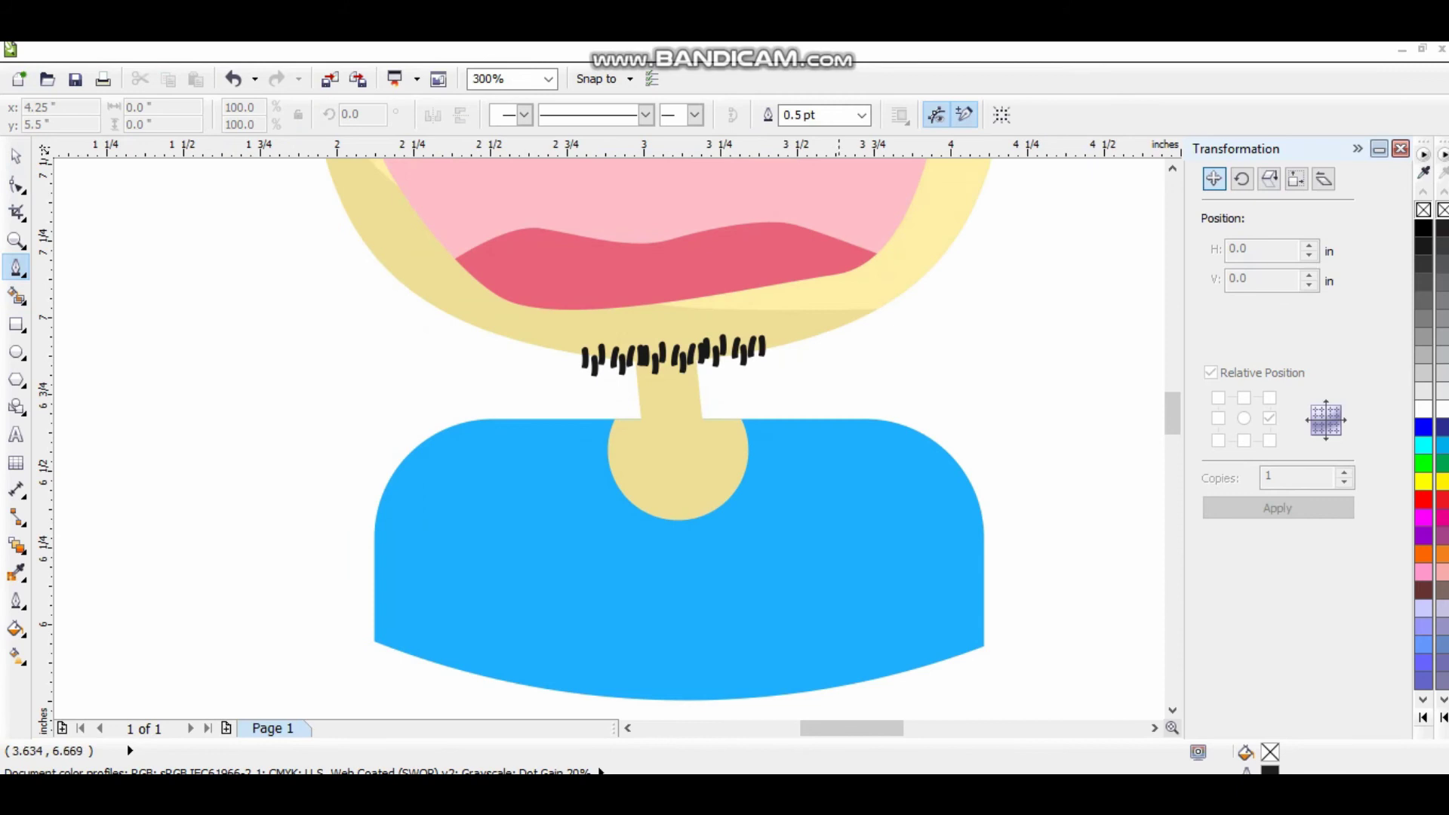
click(818, 384)
drag(787, 445, 694, 547)
key(ctrl+z)
click(692, 499)
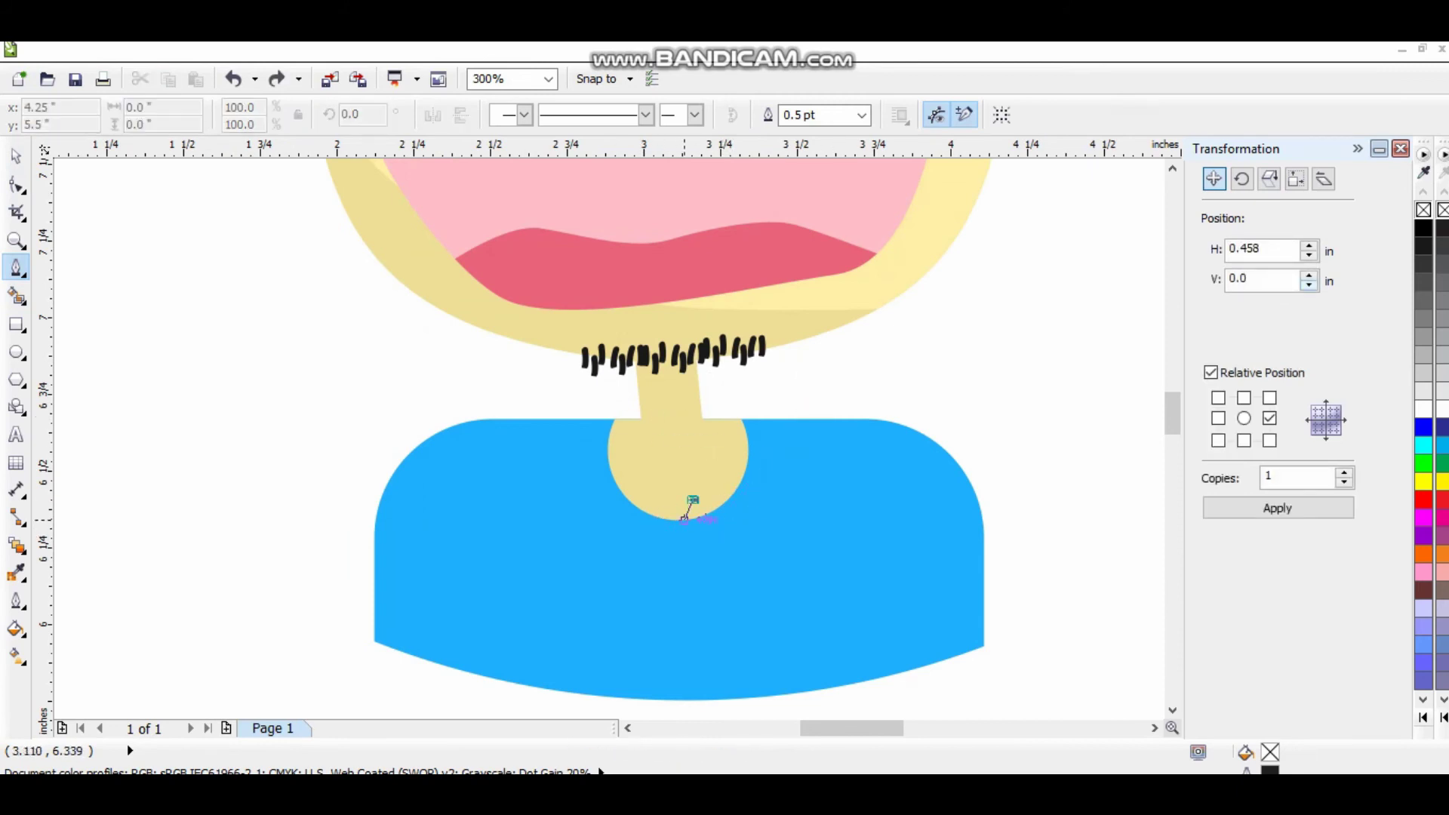
drag(617, 512, 590, 477)
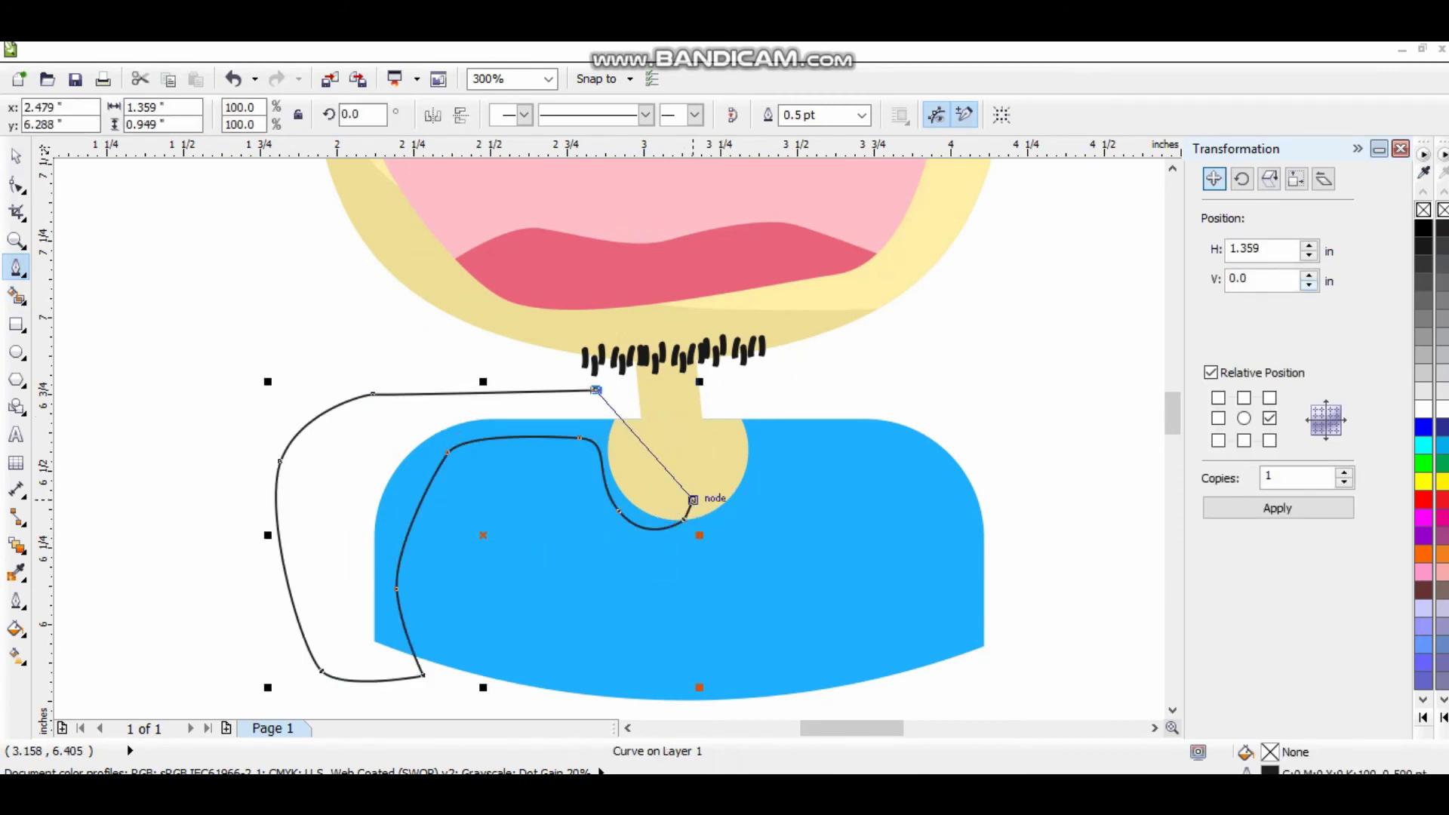
click(596, 390)
- Keep only the part of the shadow shape inside the body and fill it with a darker blue
key(Delete)
key(shift+F11)
click(538, 243)
click(744, 580)
- Outline a closed chin-shadow shape about 0.52 by 0.2 in across the upper part of the neck
scroll(596, 453, up, 2)
key(F6)
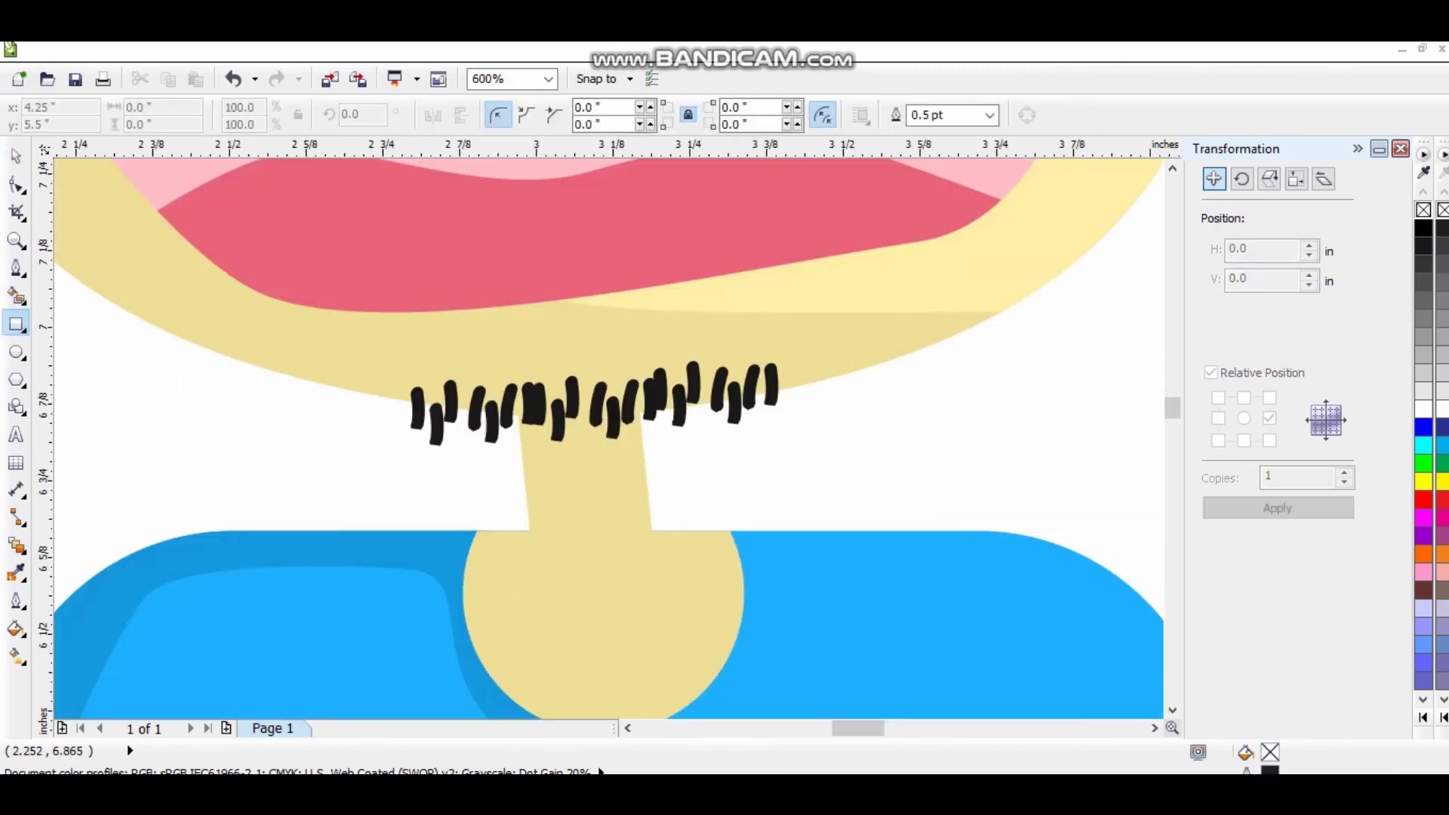
key(F5)
click(471, 485)
click(369, 389)
click(578, 360)
click(686, 435)
scroll(528, 453, down, 1)
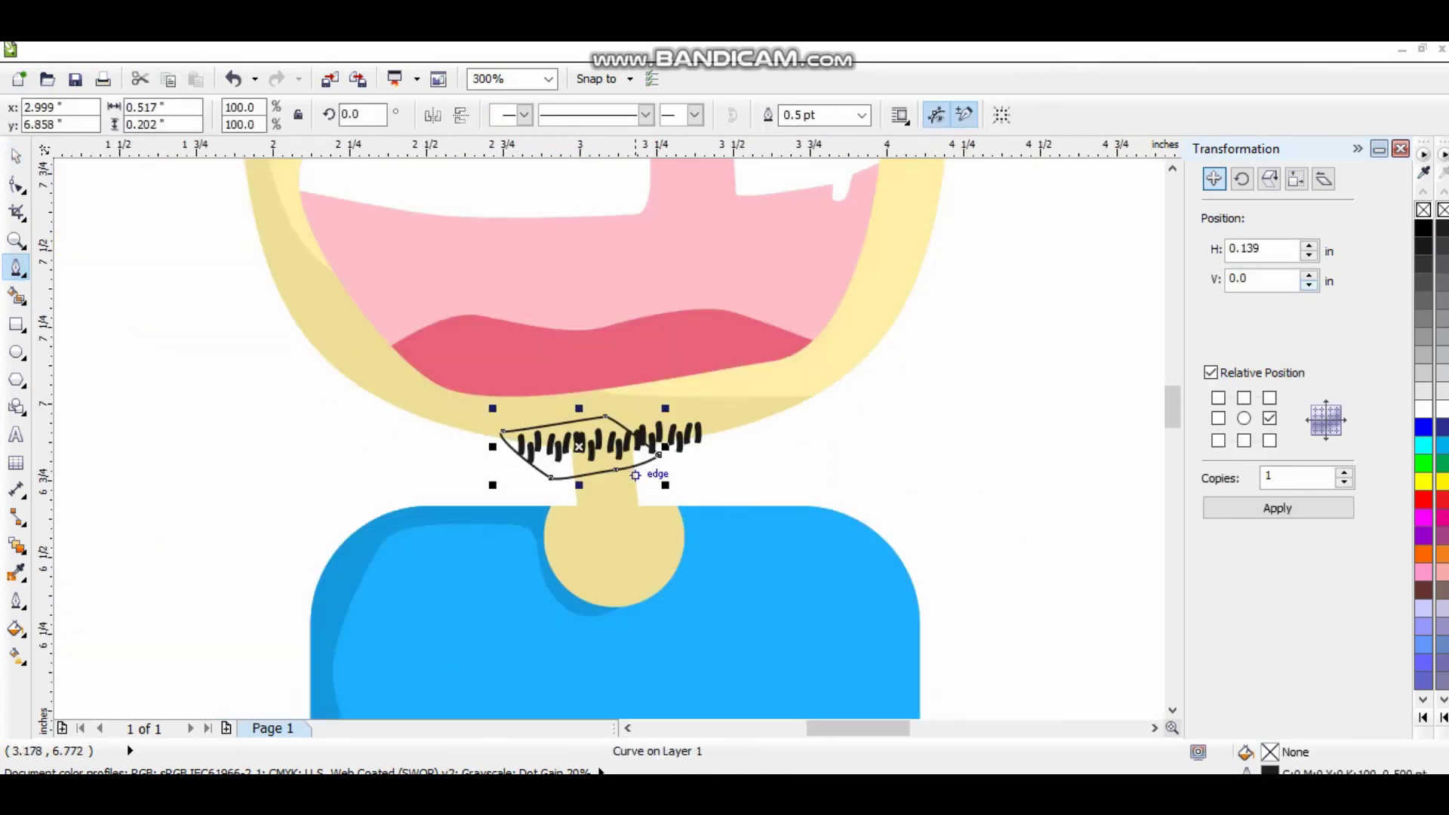
- Outline a curved shadow shape along the lower-left edge of the round neckline
scroll(529, 453, up, 1)
click(495, 522)
drag(492, 624, 522, 676)
click(645, 678)
scroll(645, 677, down, 1)
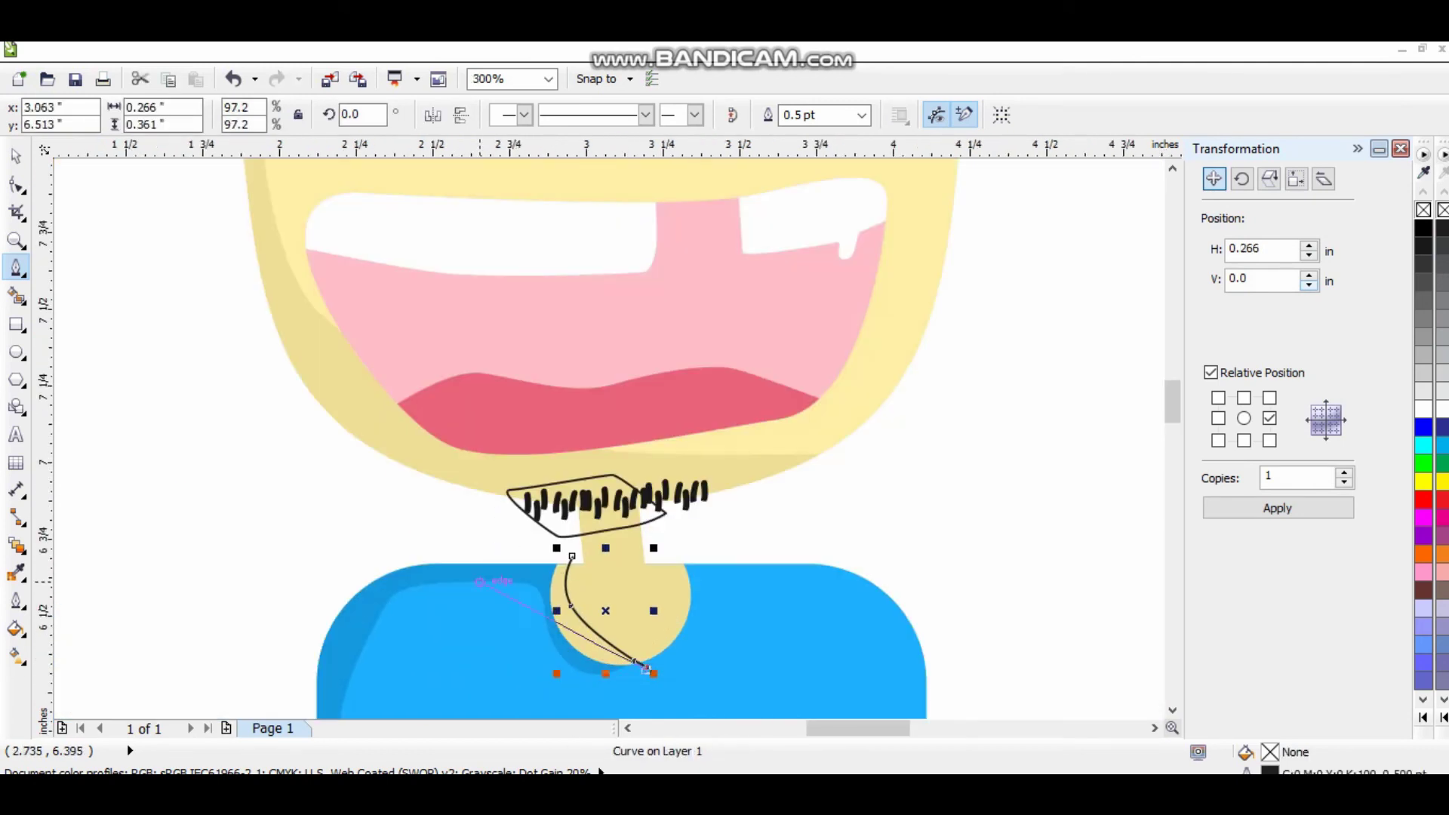
scroll(536, 689, up, 2)
click(572, 557)
- Crop both shadow shapes to the neck and neckline and fill them with the darker yellow #D6C789
scroll(572, 556, down, 1)
key(space)
key(Delete)
key(ctrl+z)
key(Return)
click(528, 377)
click(521, 336)
key(Escape)
click(551, 422)
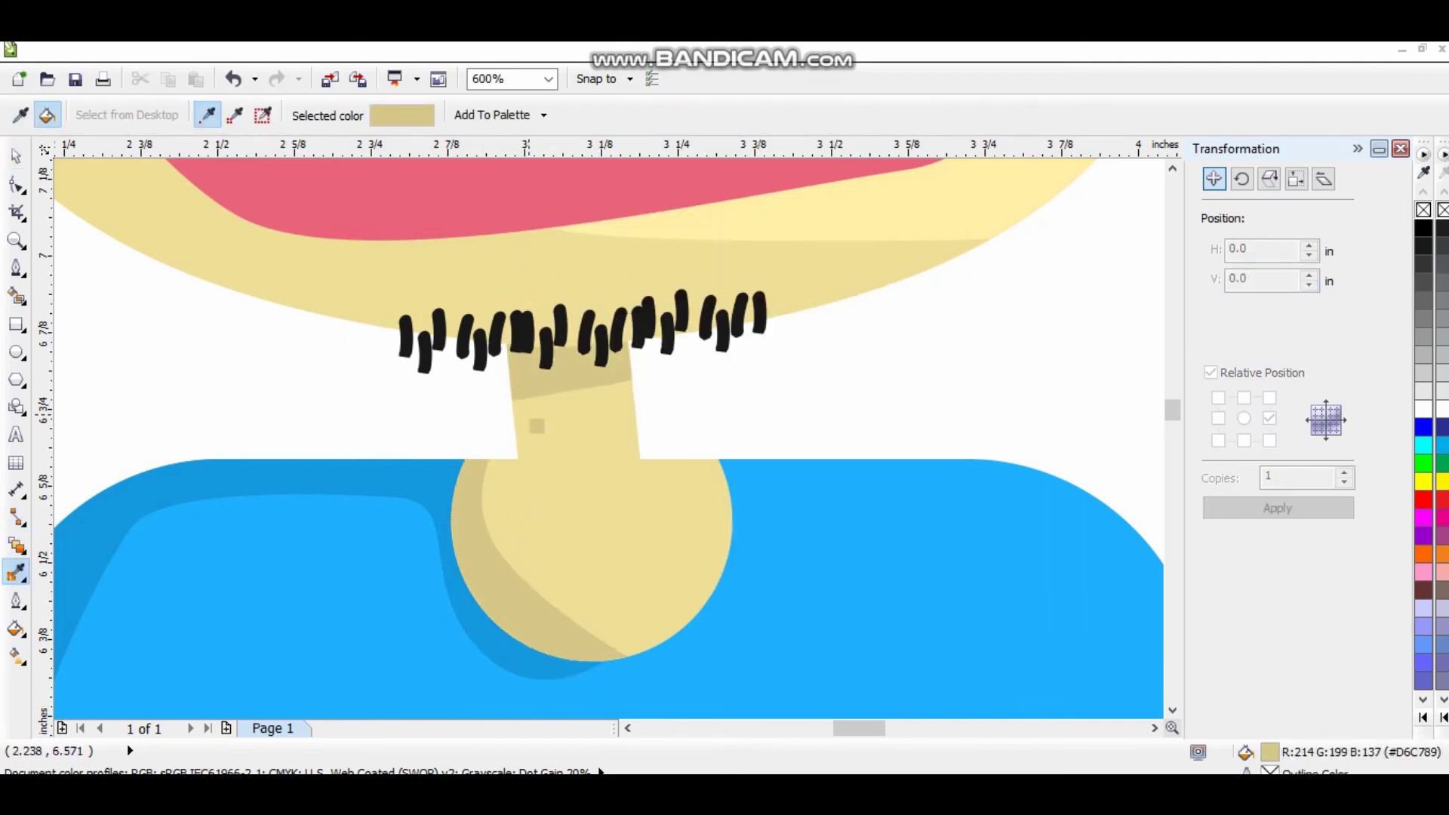
- Draw a closed highlight shape about 0.9 by 1.05 in along the body's right shoulder and side and intersect it with the body
scroll(551, 422, down, 3)
scroll(136, 384, up, 2)
key(F5)
scroll(133, 387, down, 2)
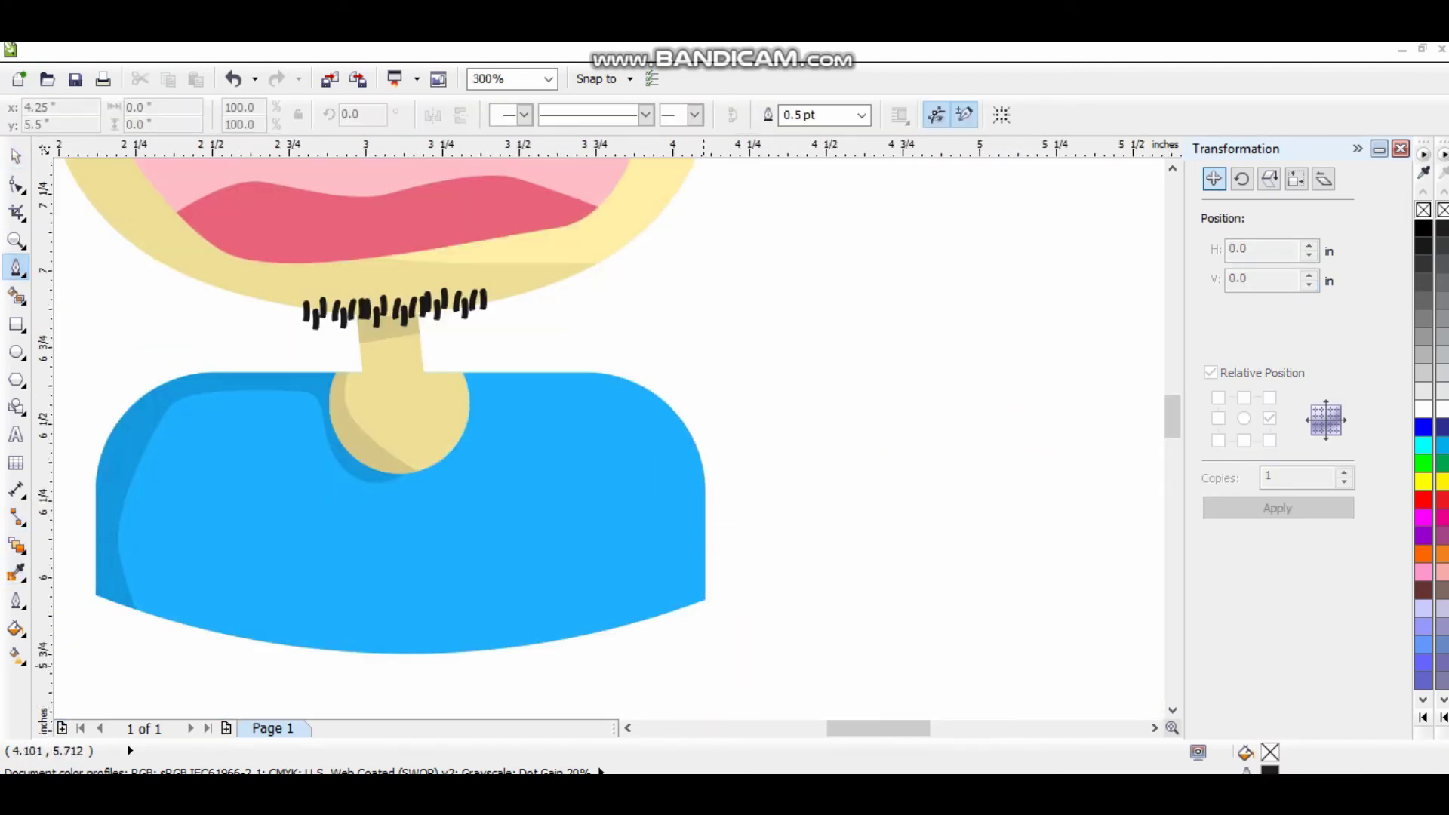
click(703, 666)
drag(619, 417, 562, 402)
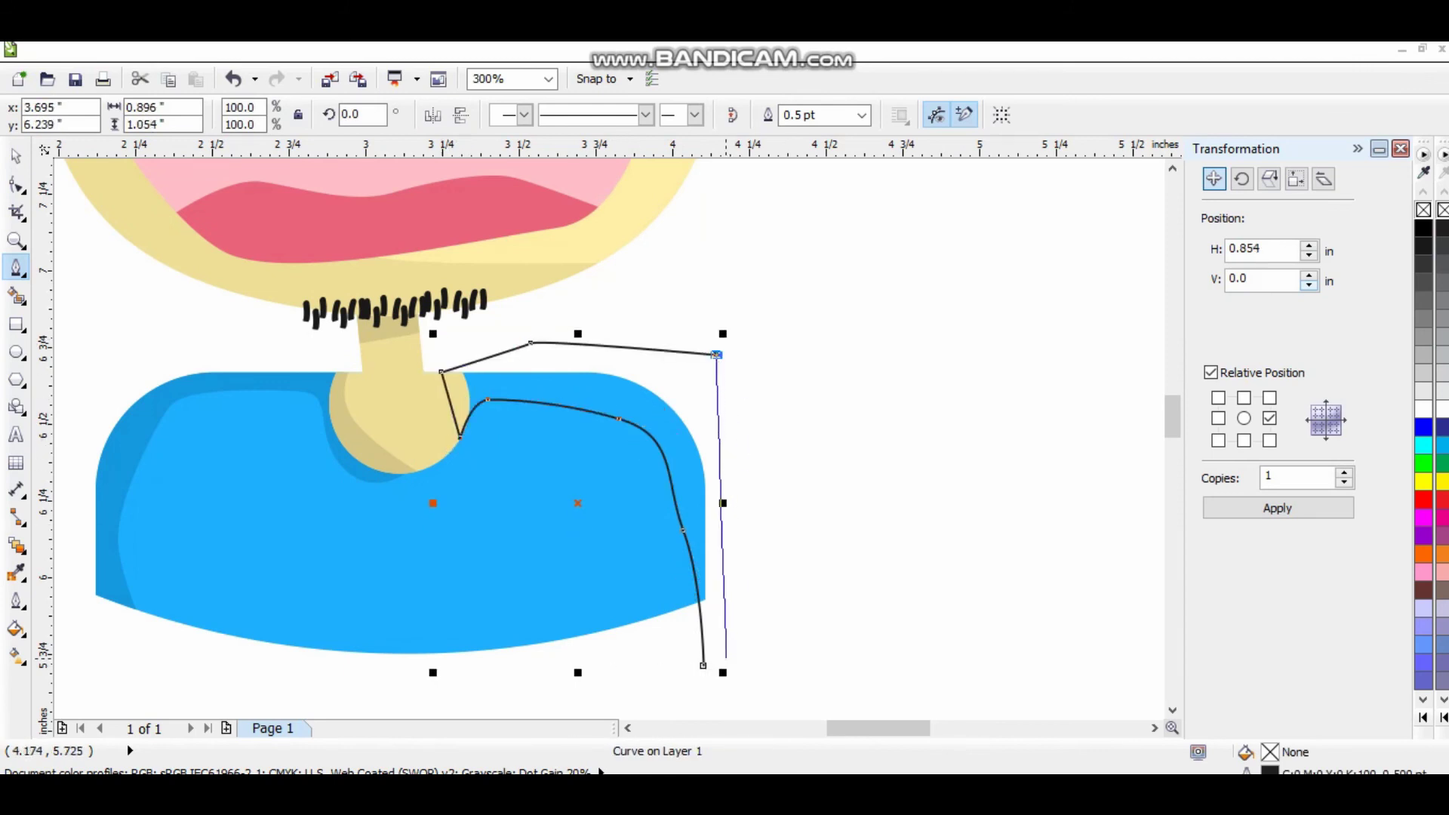
shift+click(663, 415)
click(684, 115)
- Fill the right shoulder highlight with a slightly lighter blue than the body
key(shift+F11)
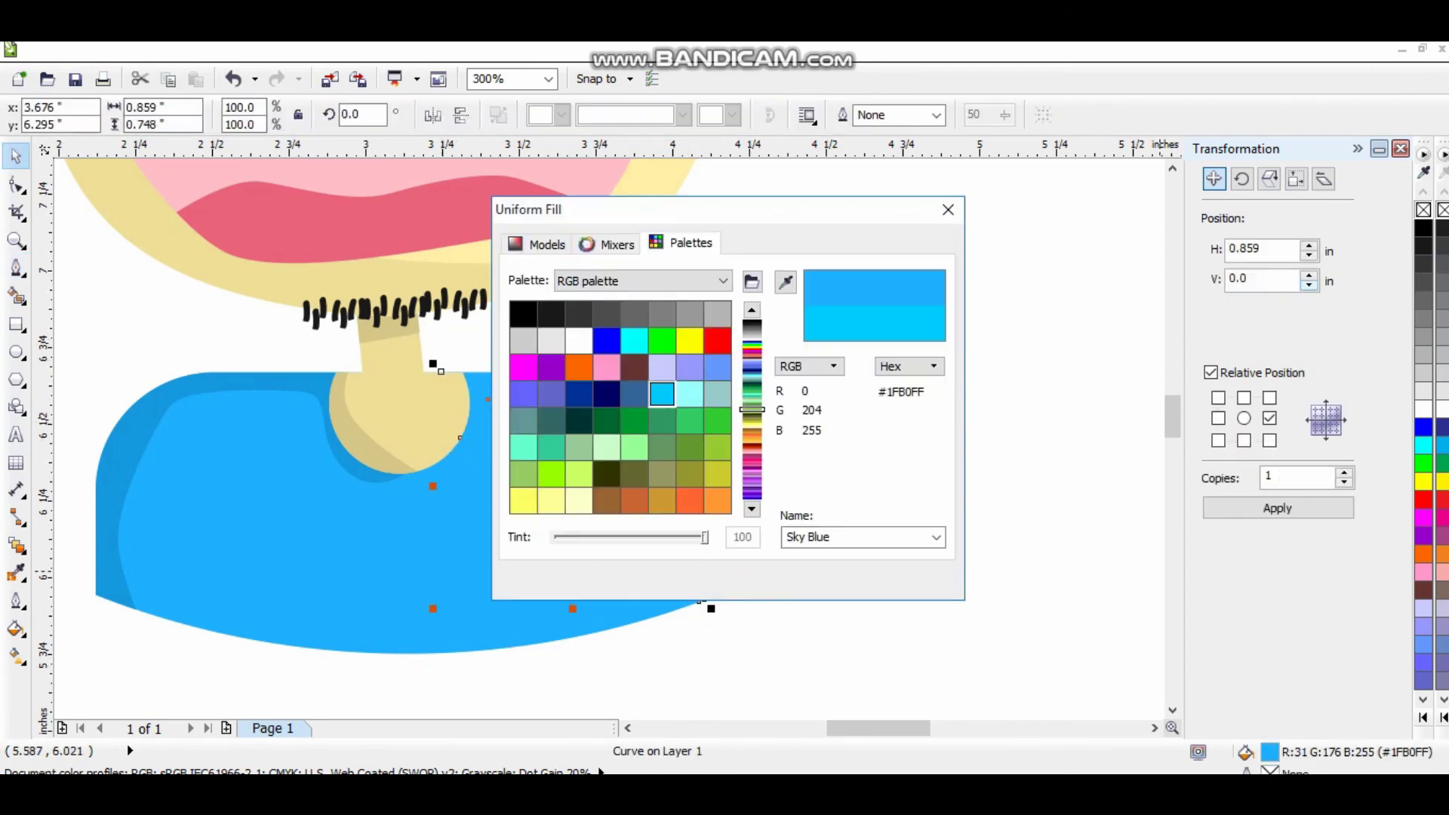
key(Return)
key(ctrl+z)
key(shift+F11)
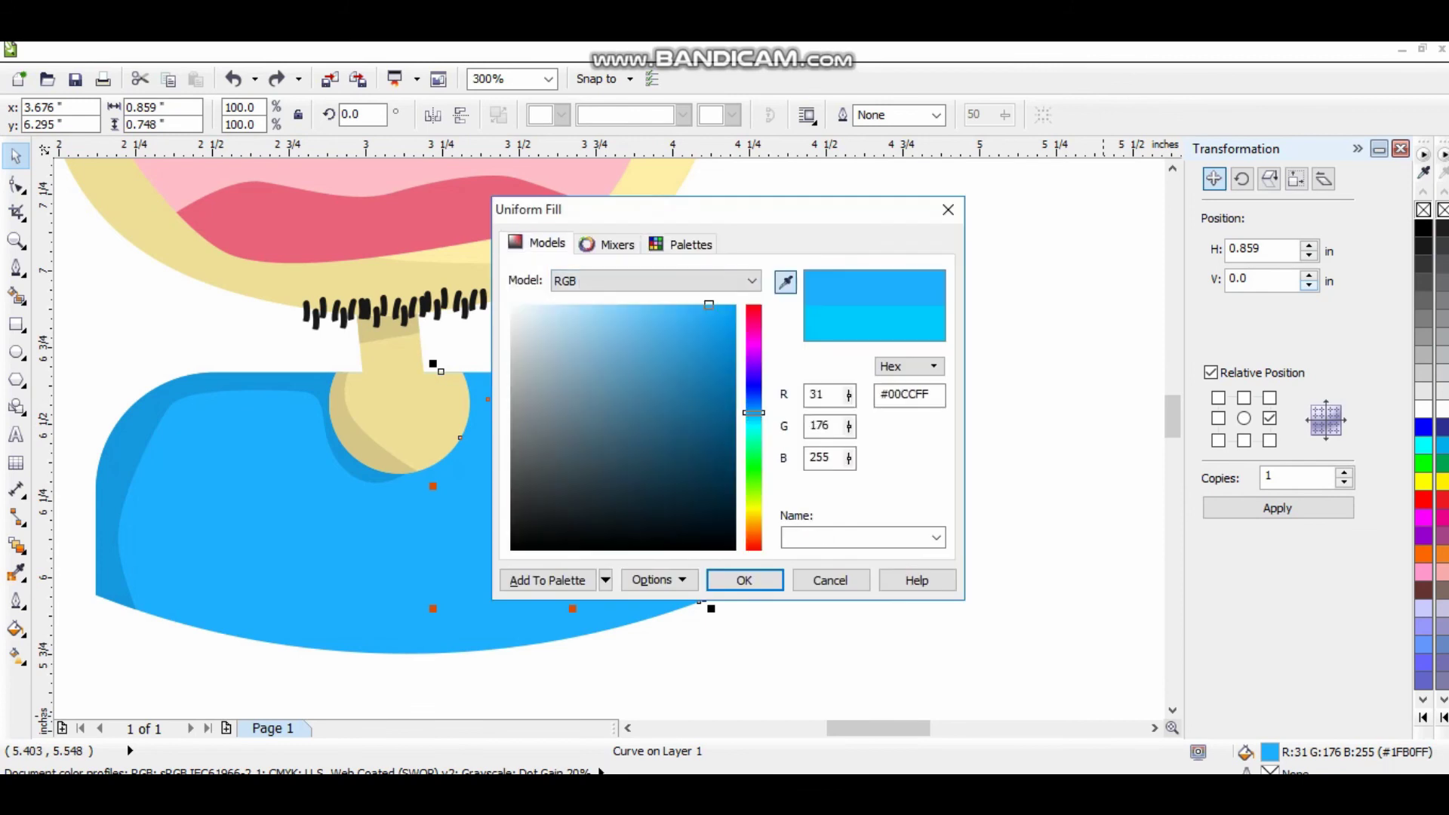
key(Return)
- Draw a bar about 3.49 by 0.71 in beside the character and fully round its ends to 0.354 in
key(F4)
key(F6)
drag(159, 302, 426, 357)
key(F10)
key(space)
- Fill the rounded bar with light purple #E59FFC
click(1423, 517)
click(1358, 564)
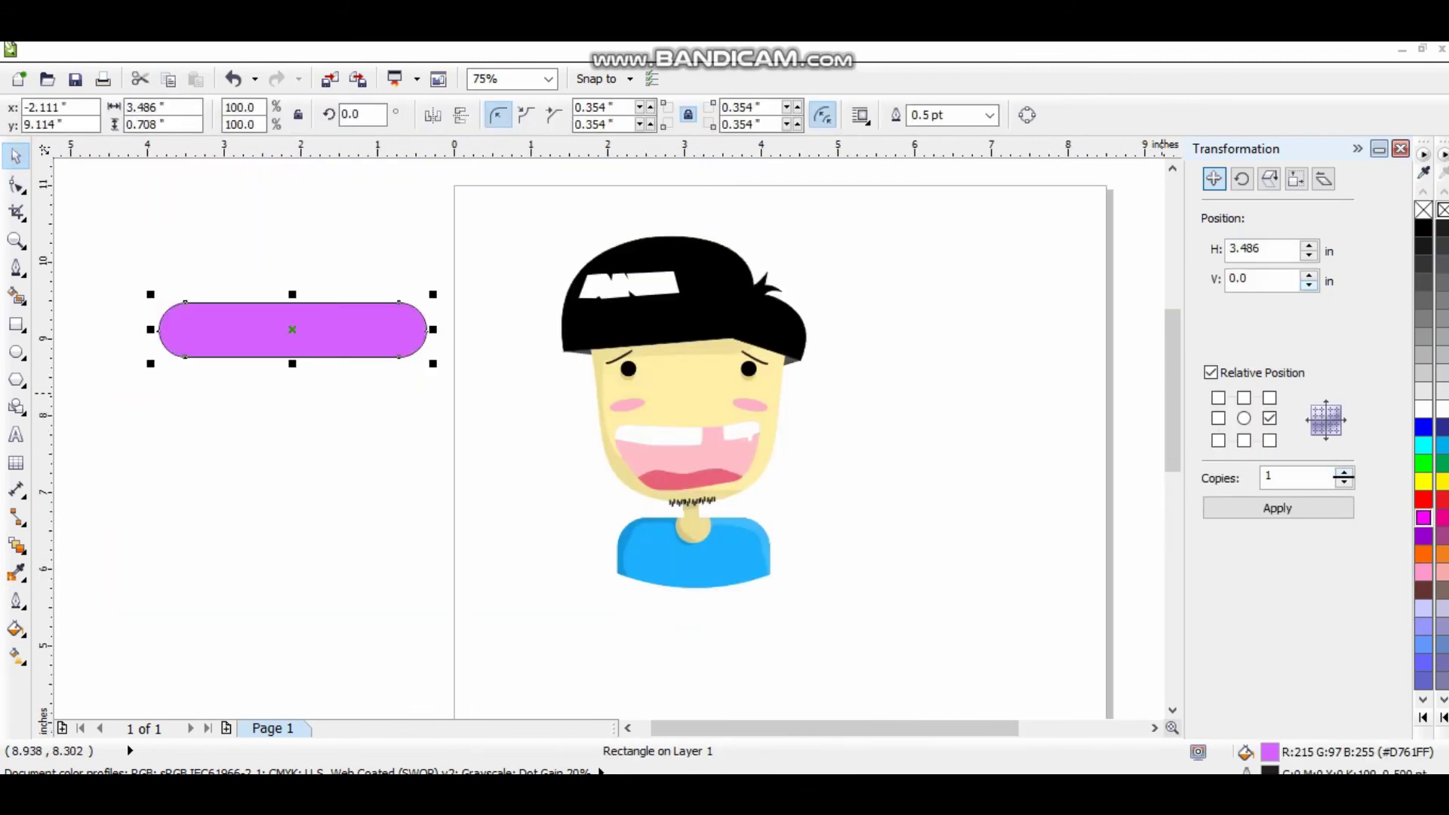
key(shift+F11)
click(536, 242)
click(591, 306)
key(Return)
- Enlarge the purple bar to about 5.51 by 1.12 in, place a copy below it and stretch the copy to about 1.79 in high
drag(433, 363, 771, 458)
right_click(771, 458)
mouse_move(718, 473)
mouse_down()
mouse_move(718, 524)
mouse_move(718, 487)
mouse_up()
- Fill the copied bar with light blue #61C7FF and send it behind the character
click(1423, 445)
click(1358, 491)
key(shift+Page_Down)
- Place a copy of the blue bar over the body and shrink the original blue bar behind the face
drag(717, 437, 641, 573)
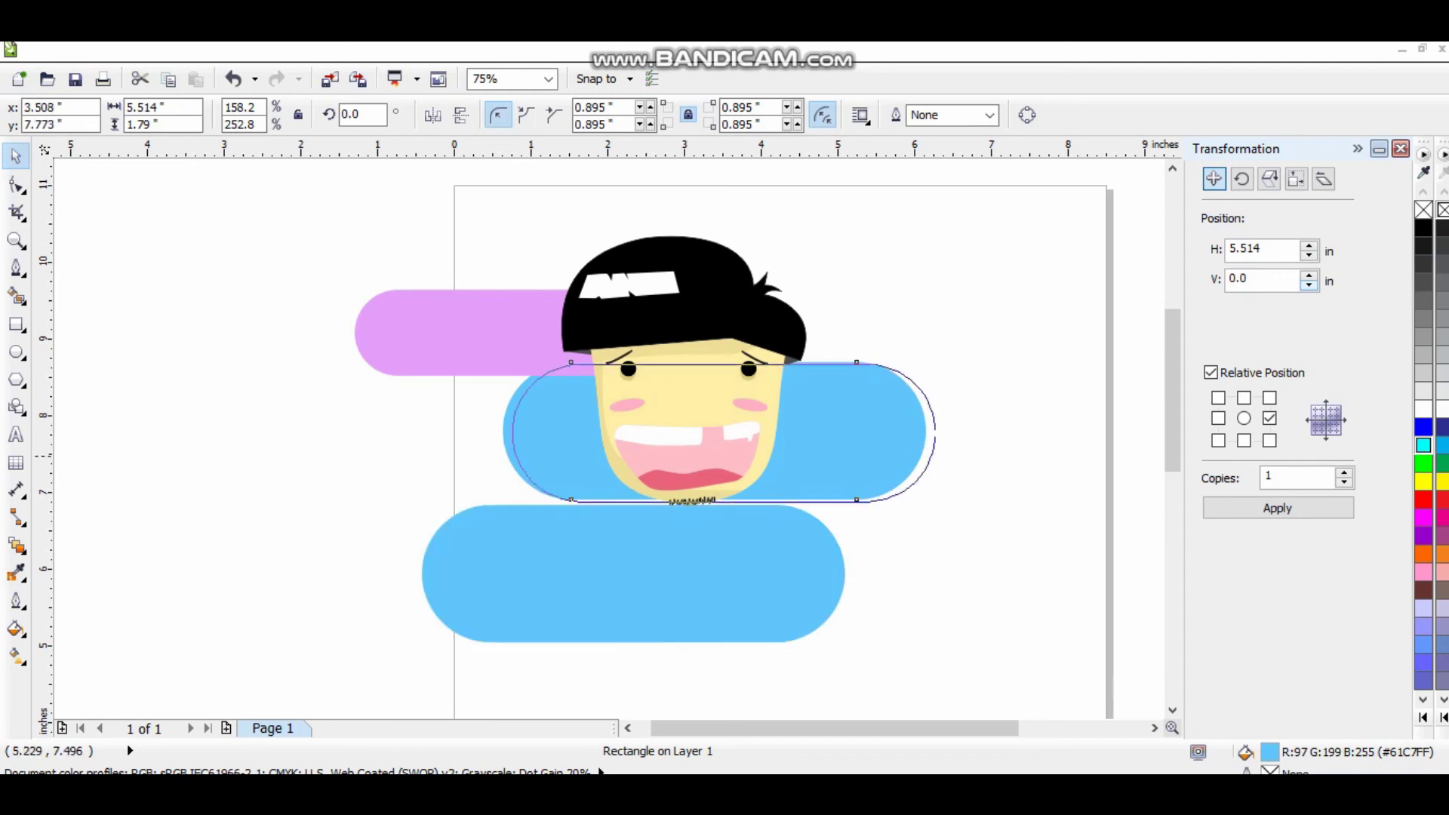
click(891, 422)
drag(936, 483, 869, 430)
- Fill the lowest bar with light orange, send it behind the body and shrink it slightly
drag(633, 574, 639, 541)
click(1423, 500)
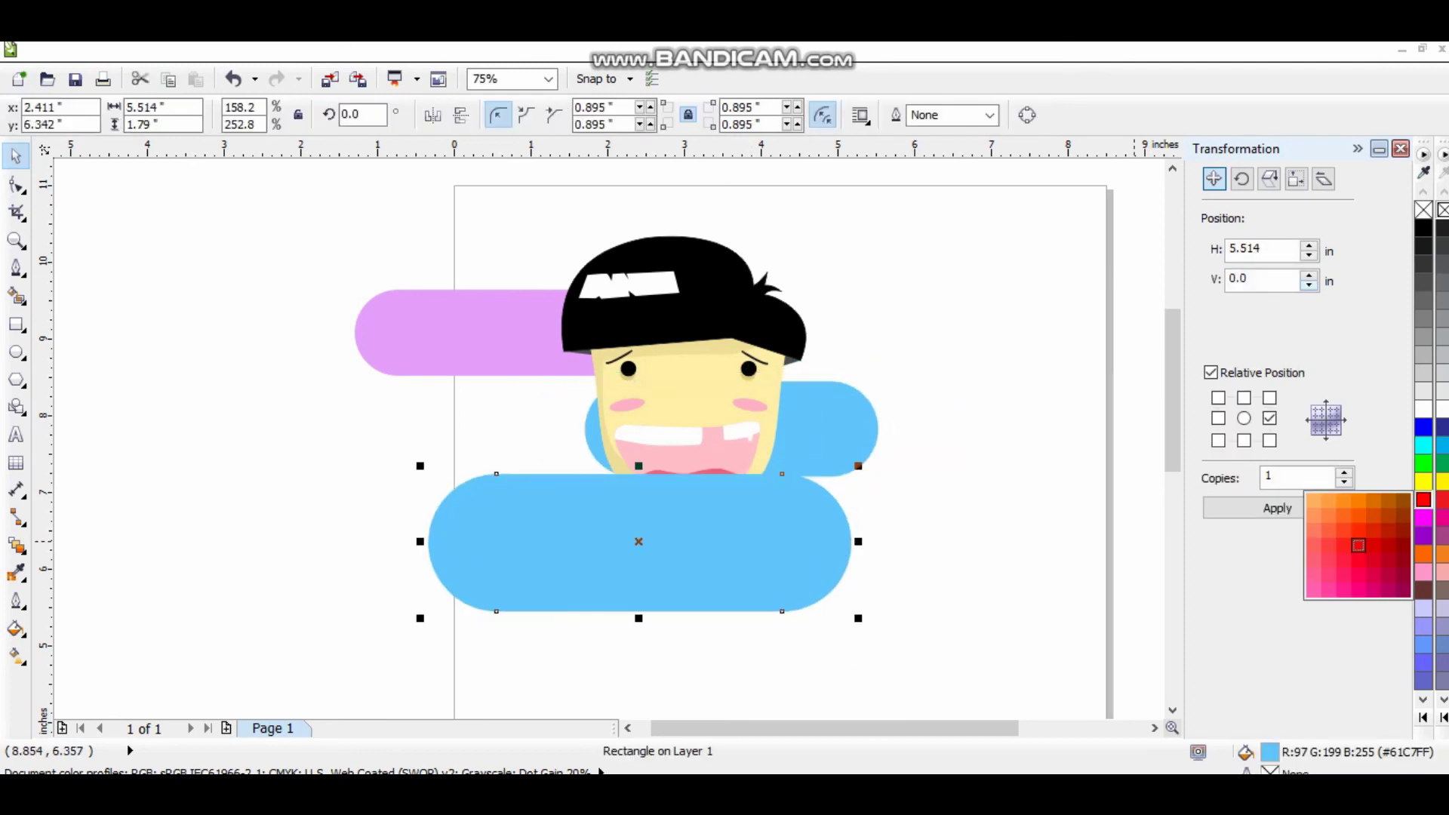
click(1351, 529)
key(shift+Page_Down)
click(823, 570)
- Move the purple bar to the right so that it extends past both sides of the cap
click(367, 358)
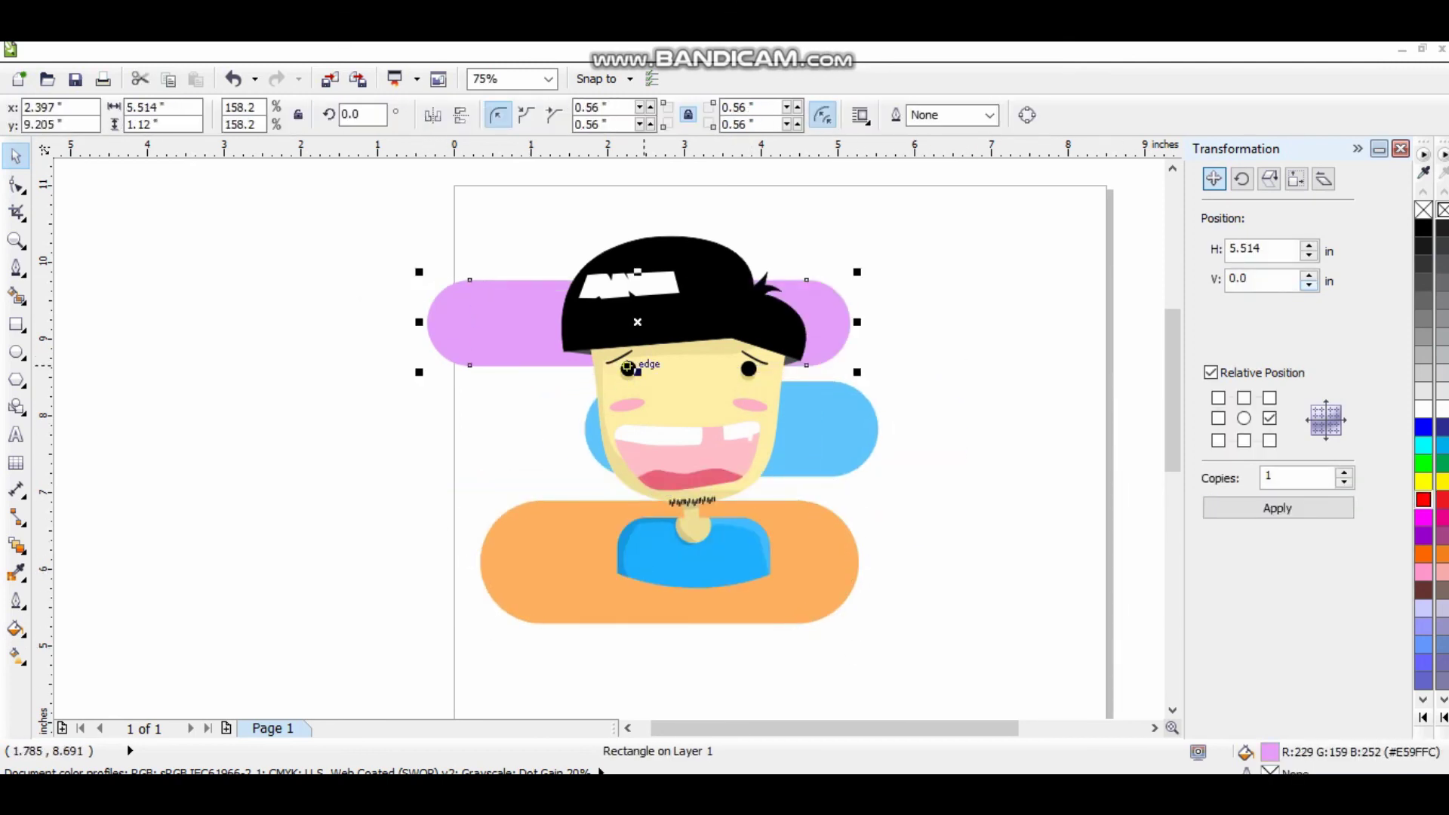
click(916, 546)
scroll(916, 547, down, 2)
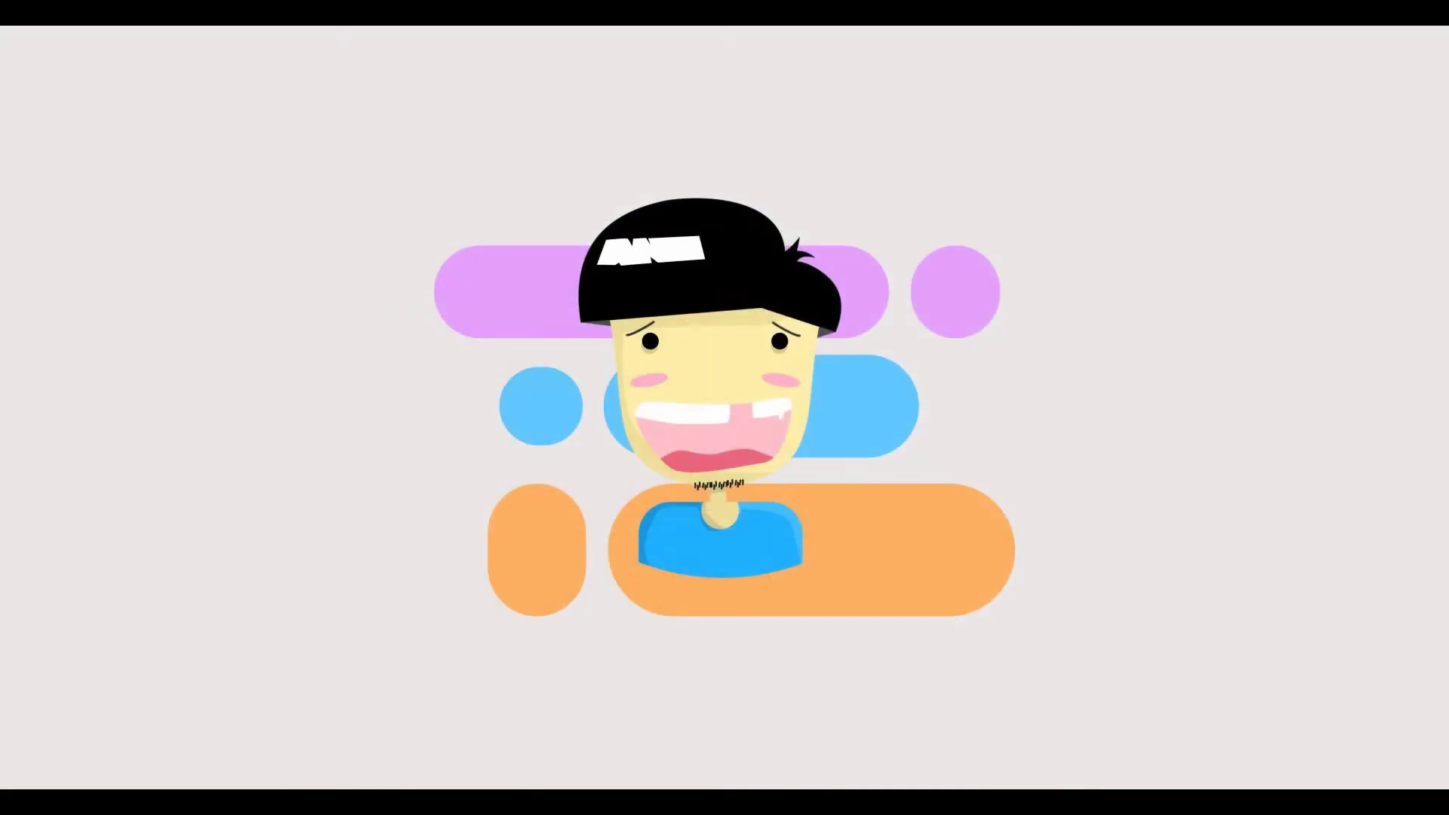